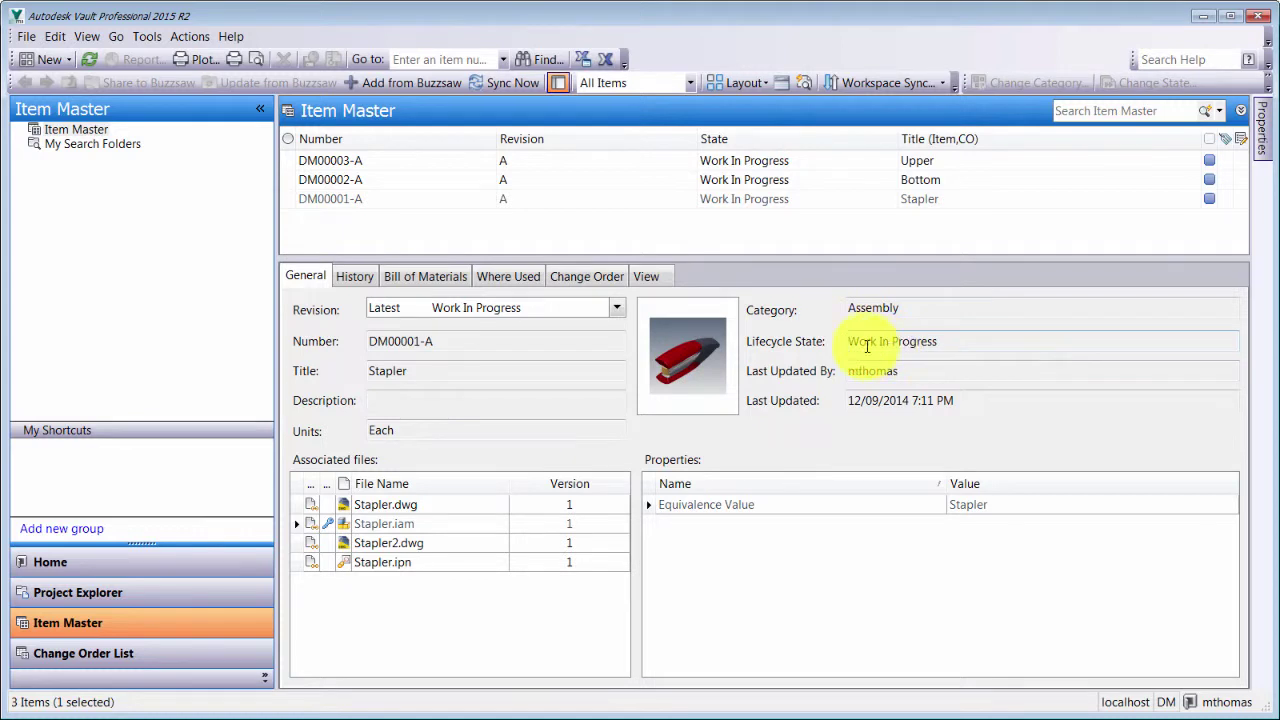
# Review the lifecycle definitions and states available for the Upper item DM00003-A without changing its state.
pyautogui.click(356, 163)
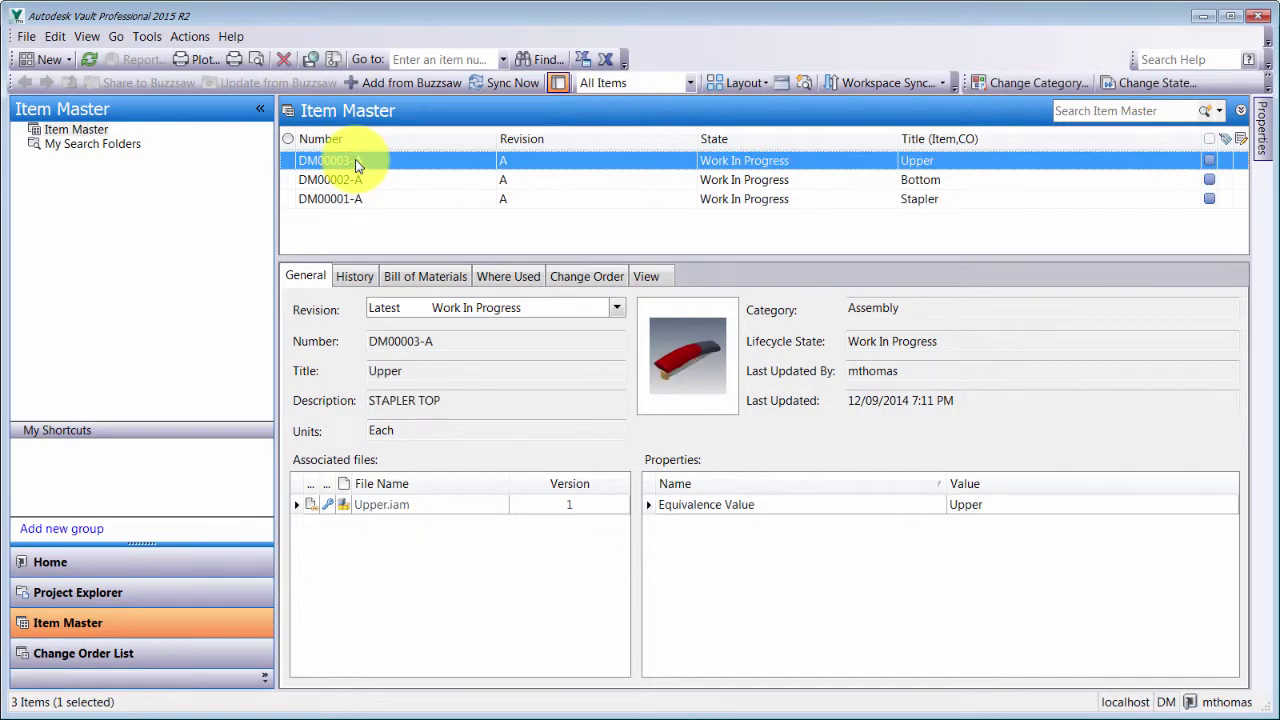
pyautogui.rightClick(356, 164)
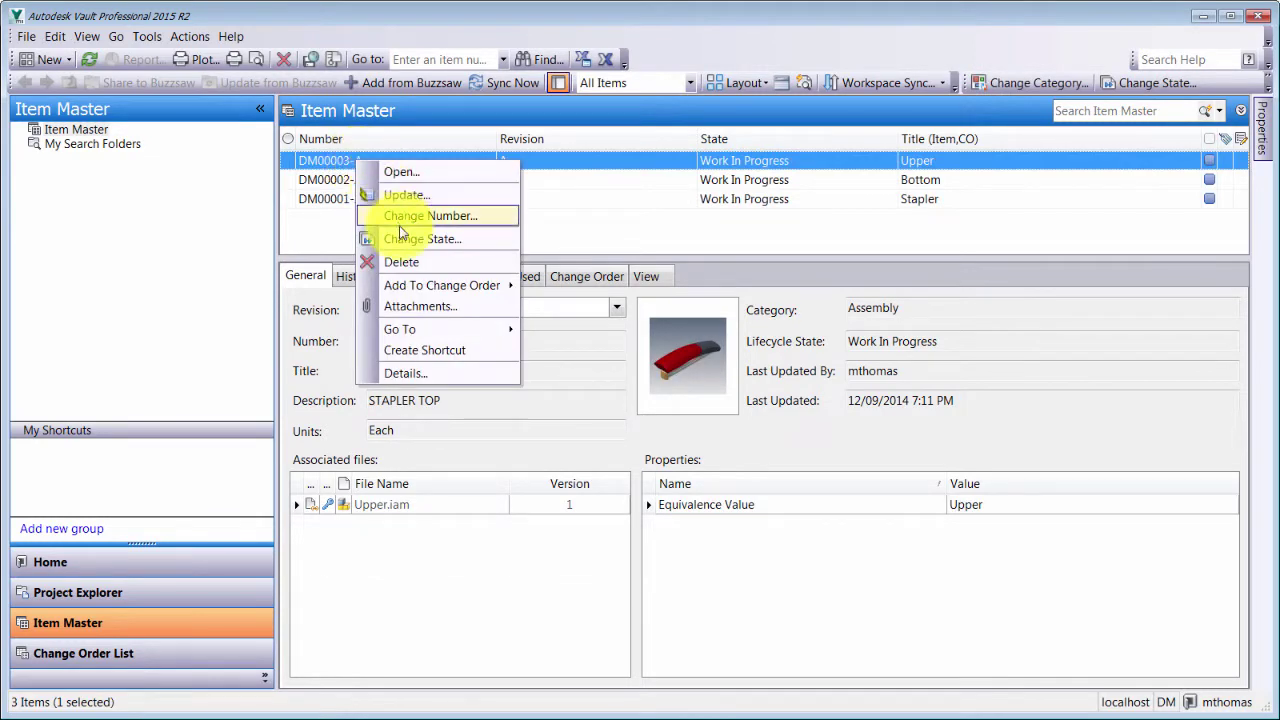
pyautogui.click(402, 240)
pyautogui.moveTo(240, 19); pyautogui.dragTo(630, 64)
pyautogui.click(597, 124)
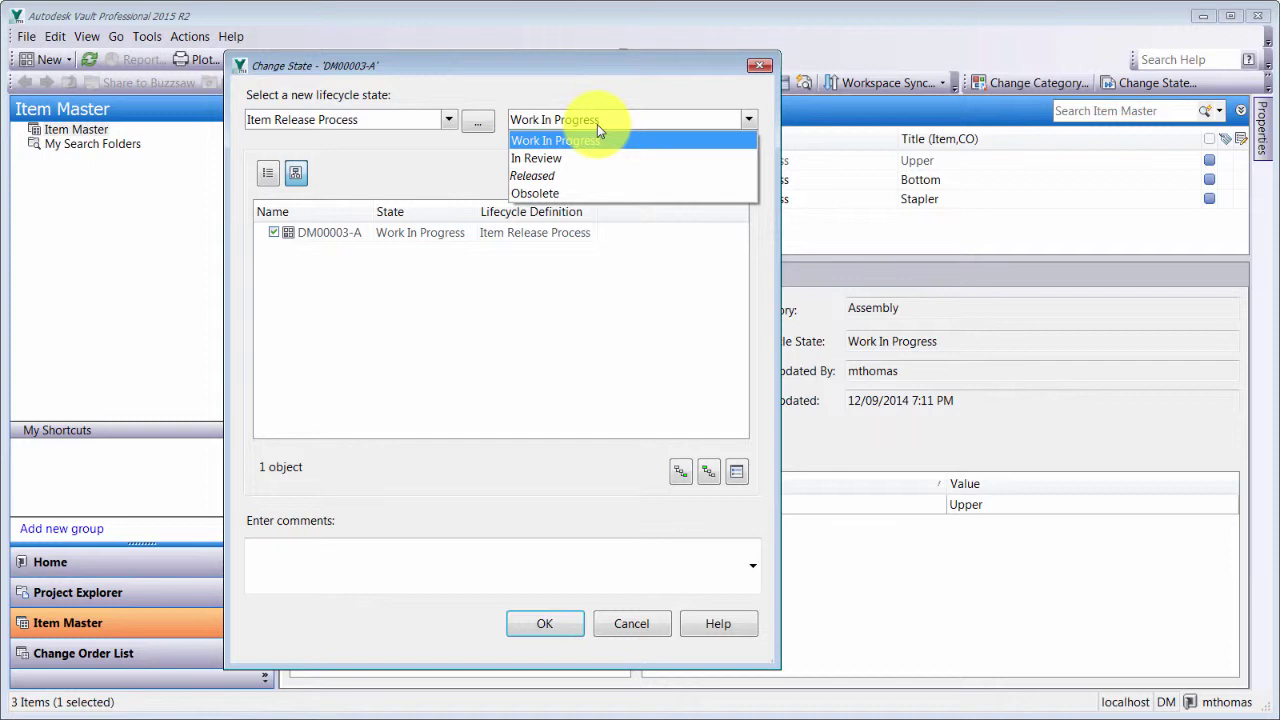
pyautogui.click(446, 120)
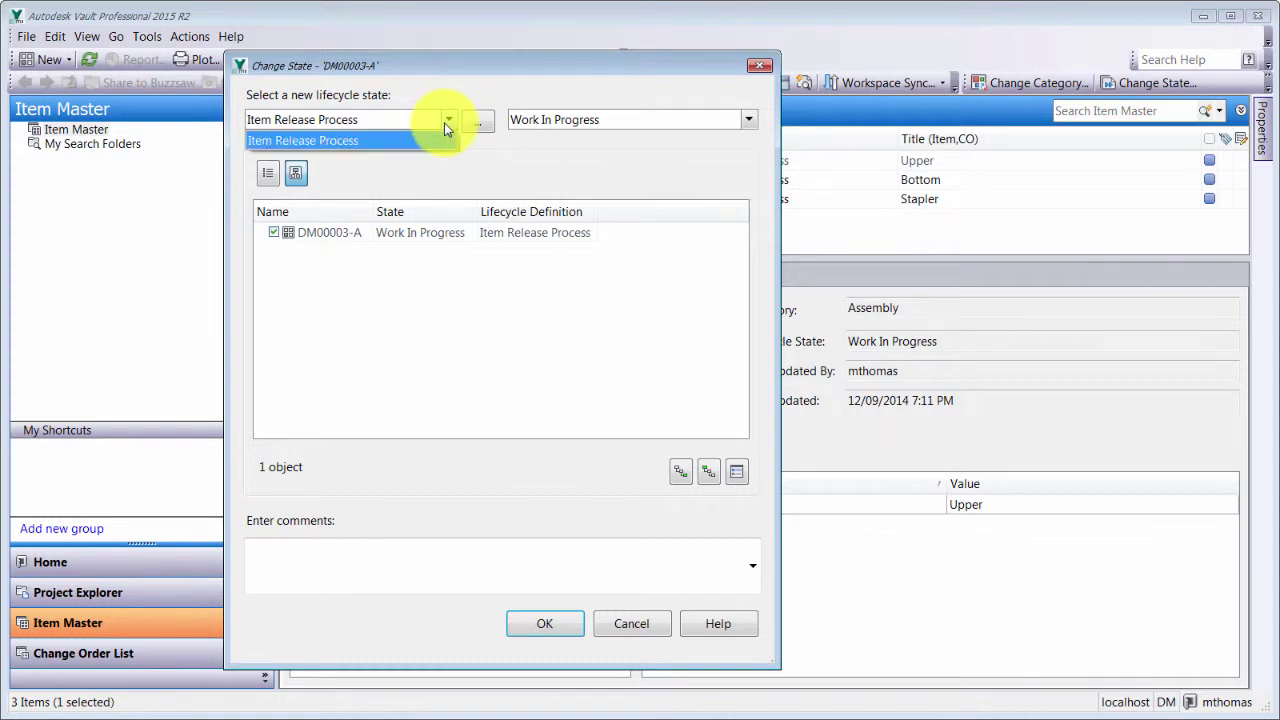
pyautogui.click(446, 120)
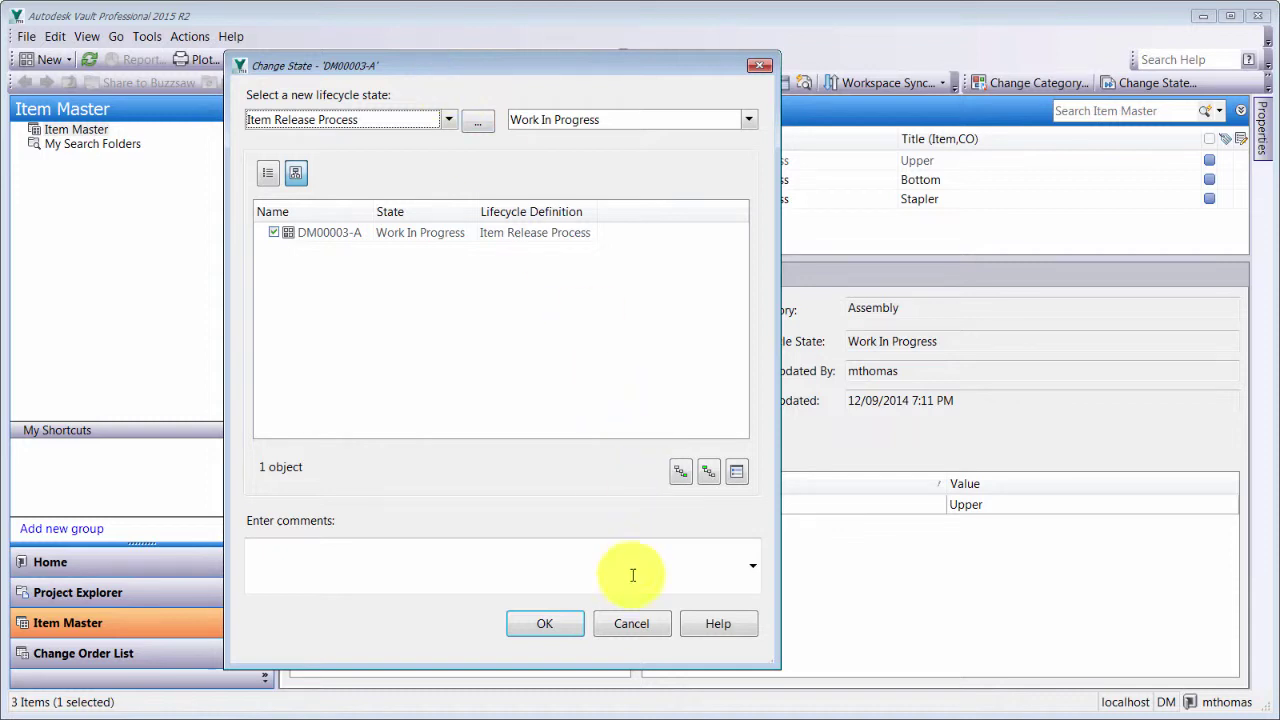
pyautogui.click(625, 623)
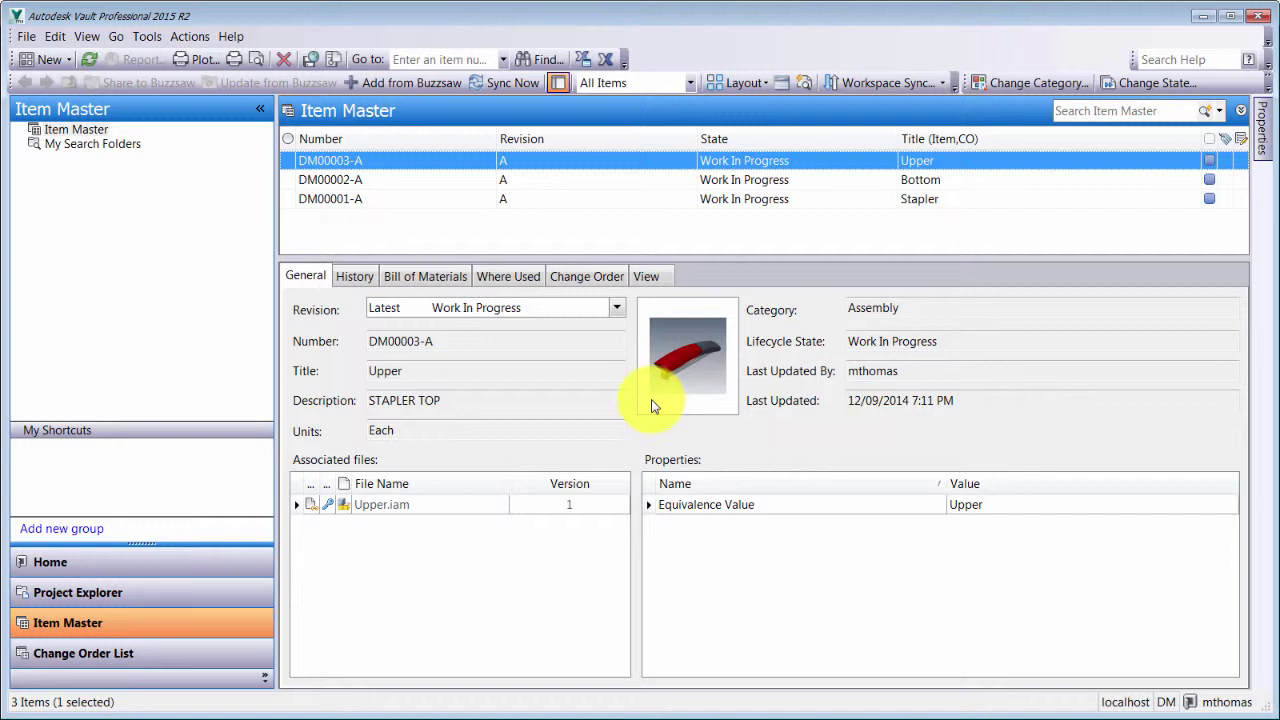
# Open the category configuration in the Vault settings and show the Item Categories.
pyautogui.click(147, 36)
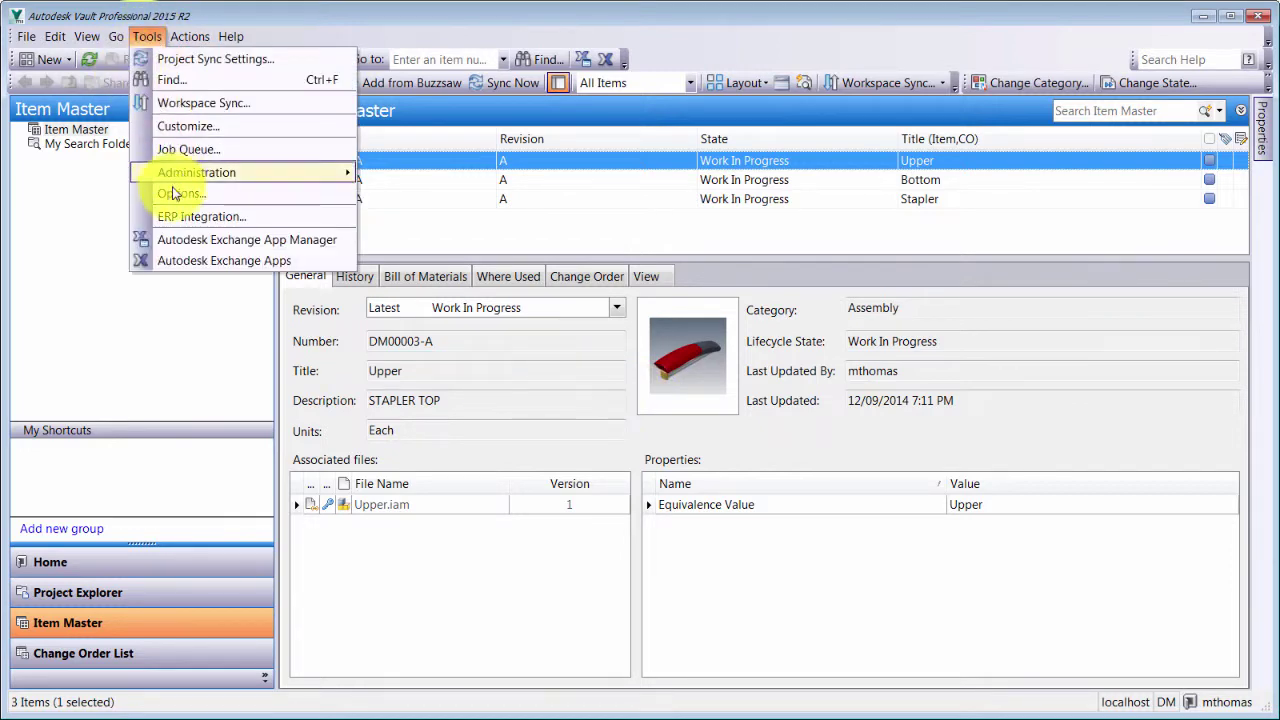
pyautogui.click(382, 190)
pyautogui.click(569, 239)
pyautogui.moveTo(487, 0); pyautogui.dragTo(591, 13)
pyautogui.click(514, 52)
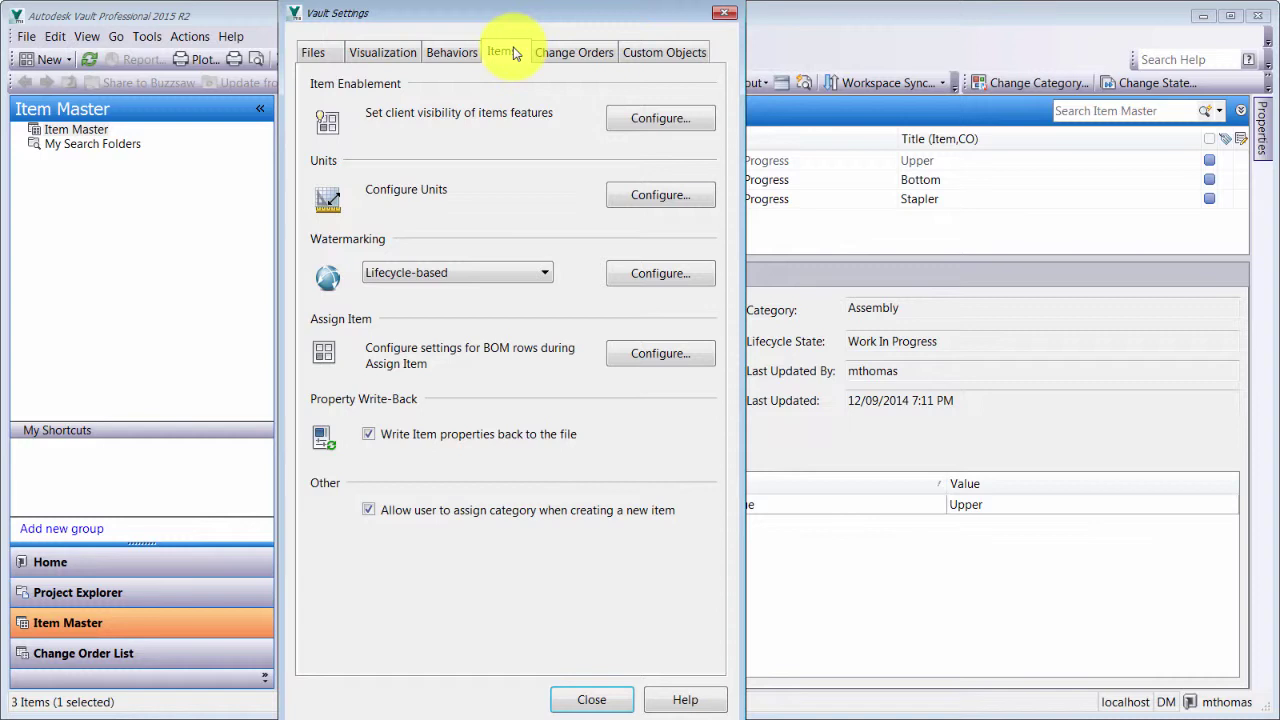
pyautogui.click(455, 54)
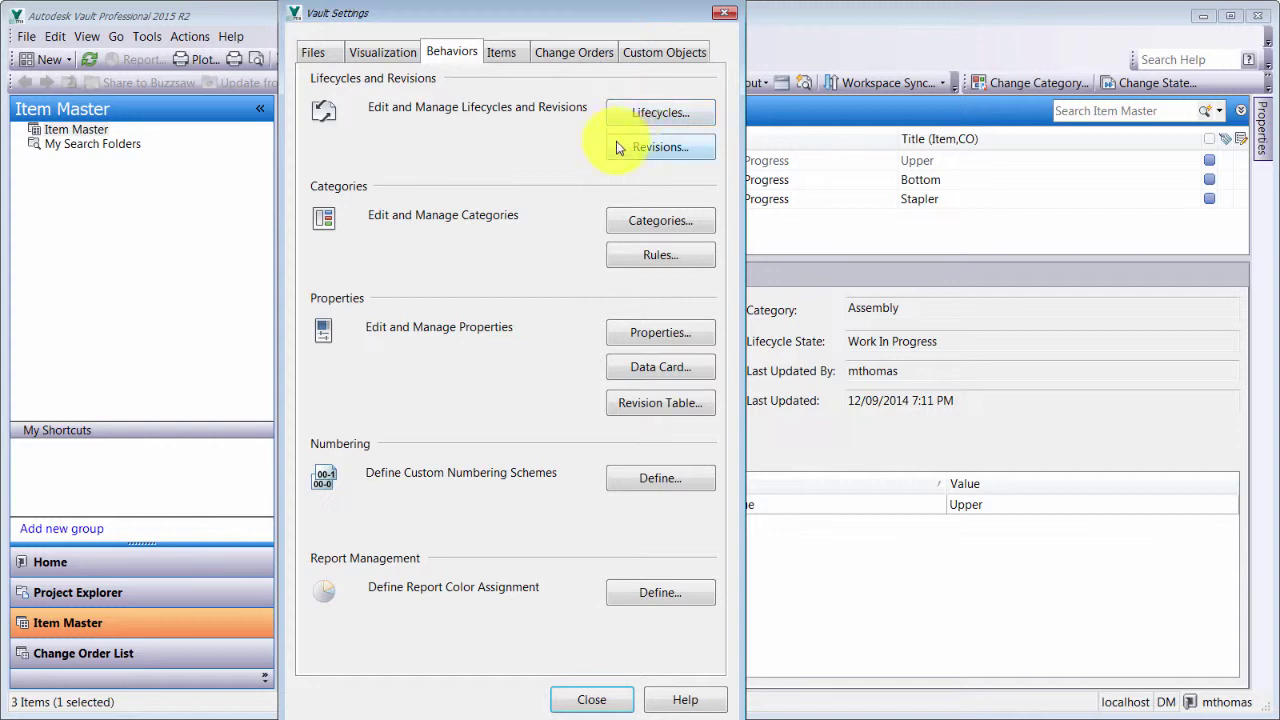
pyautogui.click(655, 220)
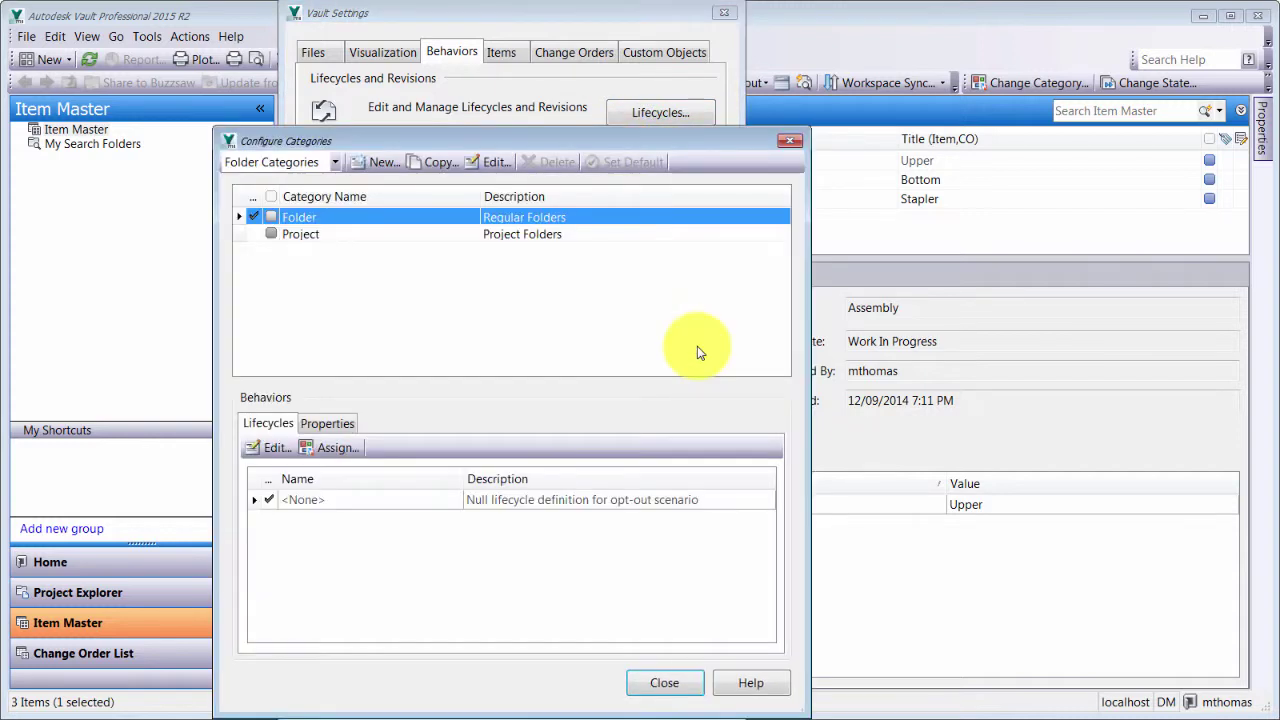
pyautogui.click(305, 162)
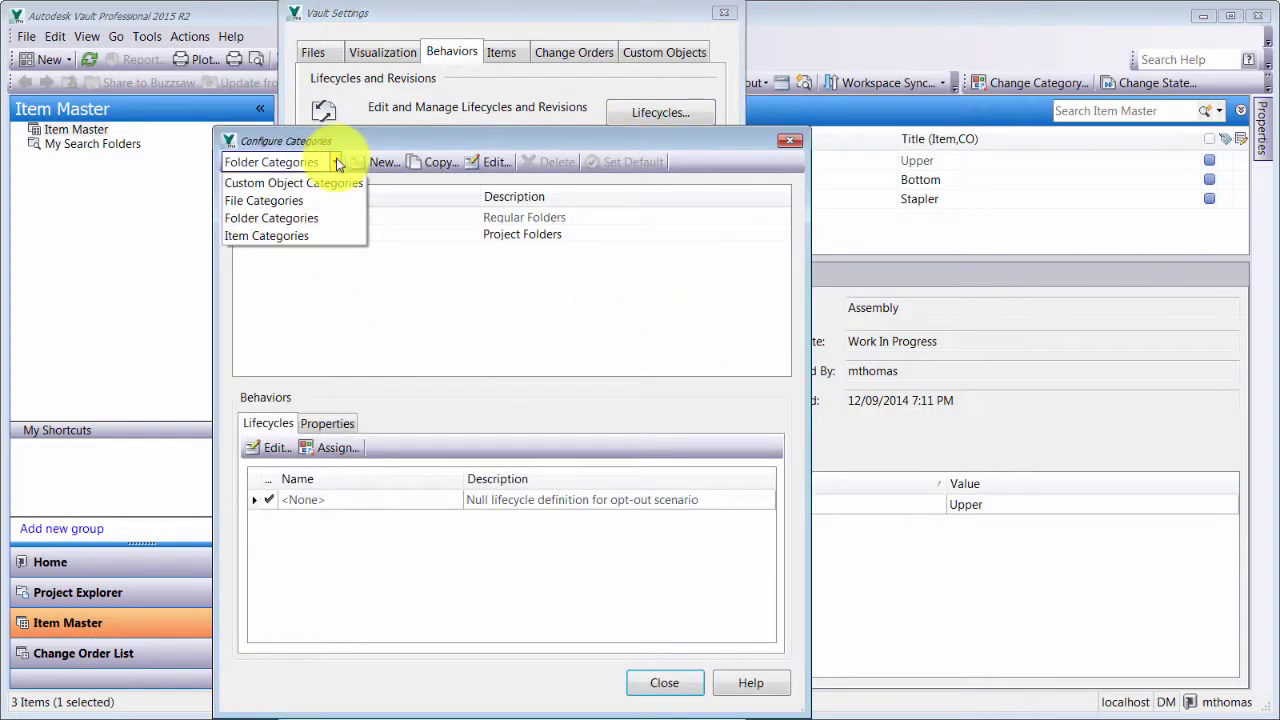
pyautogui.click(300, 235)
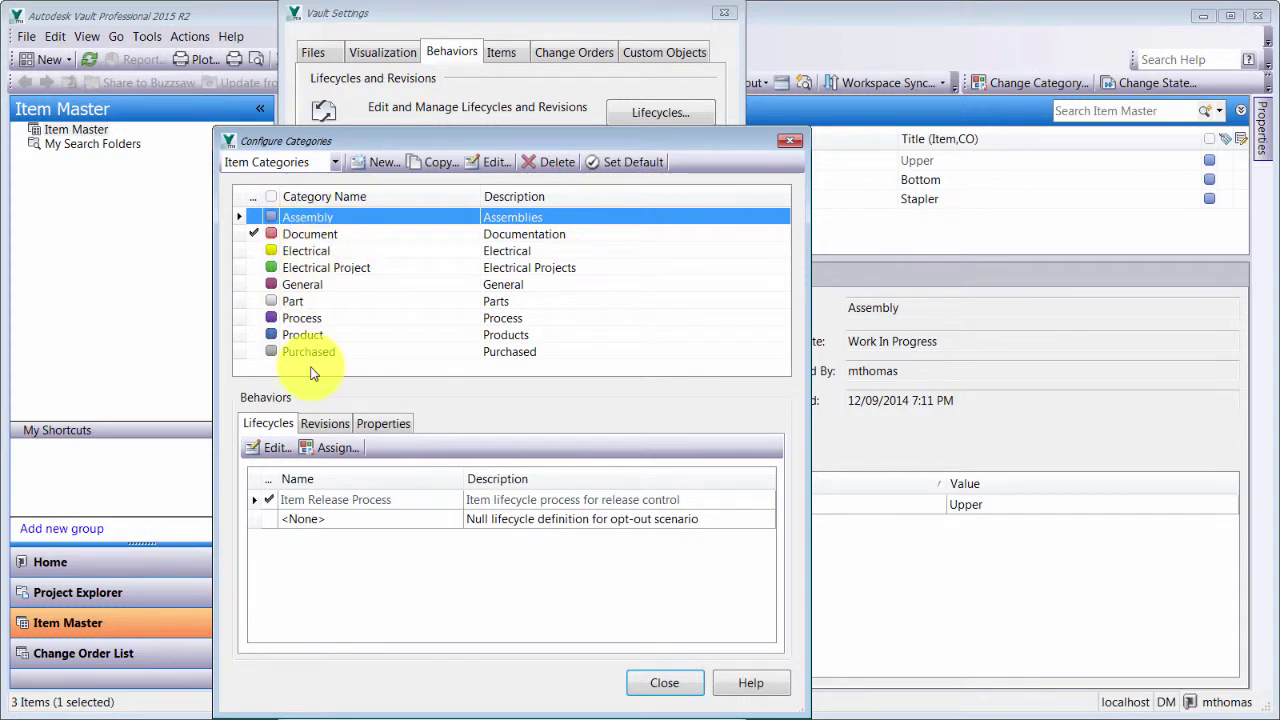
# Create an item category named STAPLER with a black color and the description STAPLERS, and close the category configuration.
pyautogui.click(380, 162)
pyautogui.write('STAPLER')
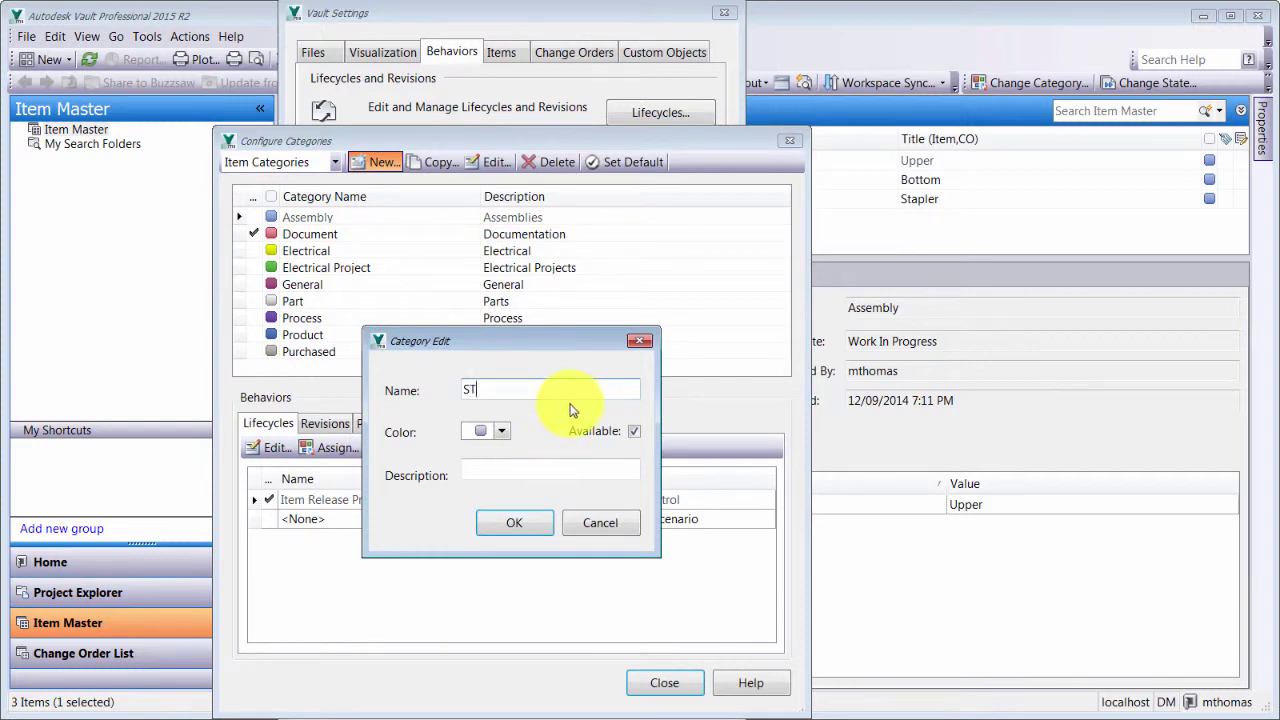
pyautogui.click(496, 432)
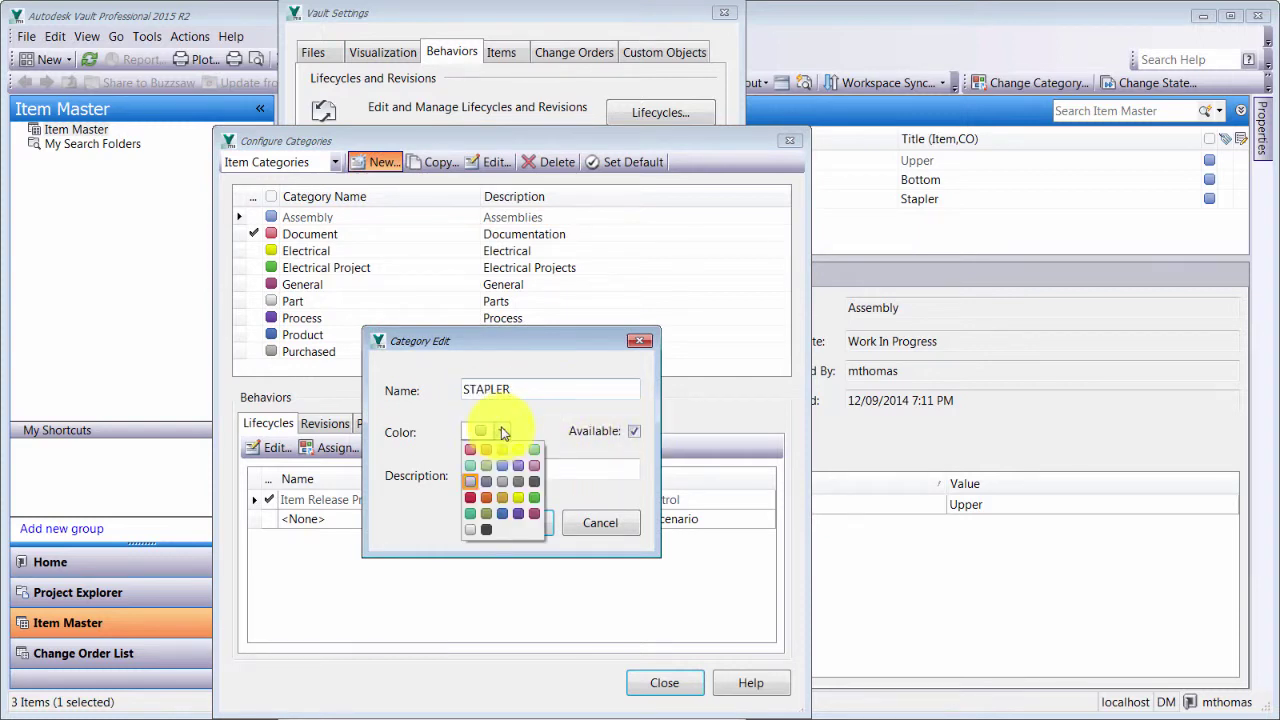
pyautogui.click(486, 527)
pyautogui.click(499, 474)
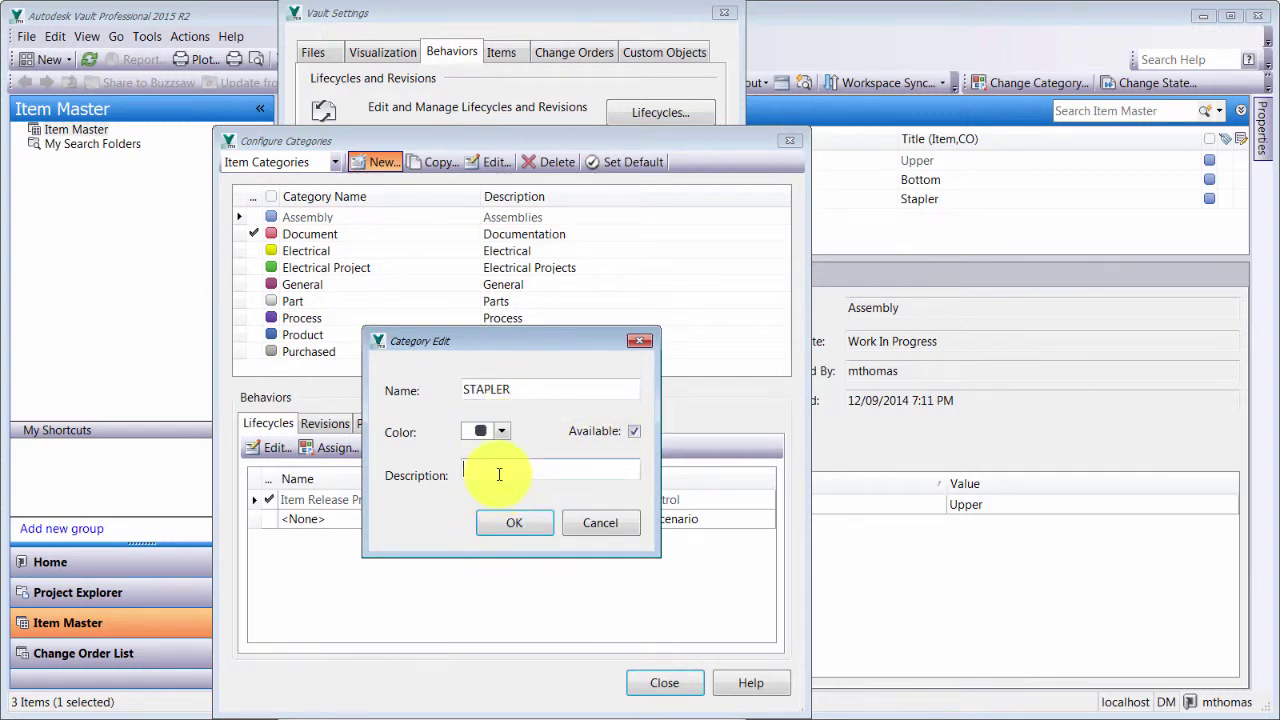
pyautogui.write('STAPLERS')
pyautogui.click(508, 527)
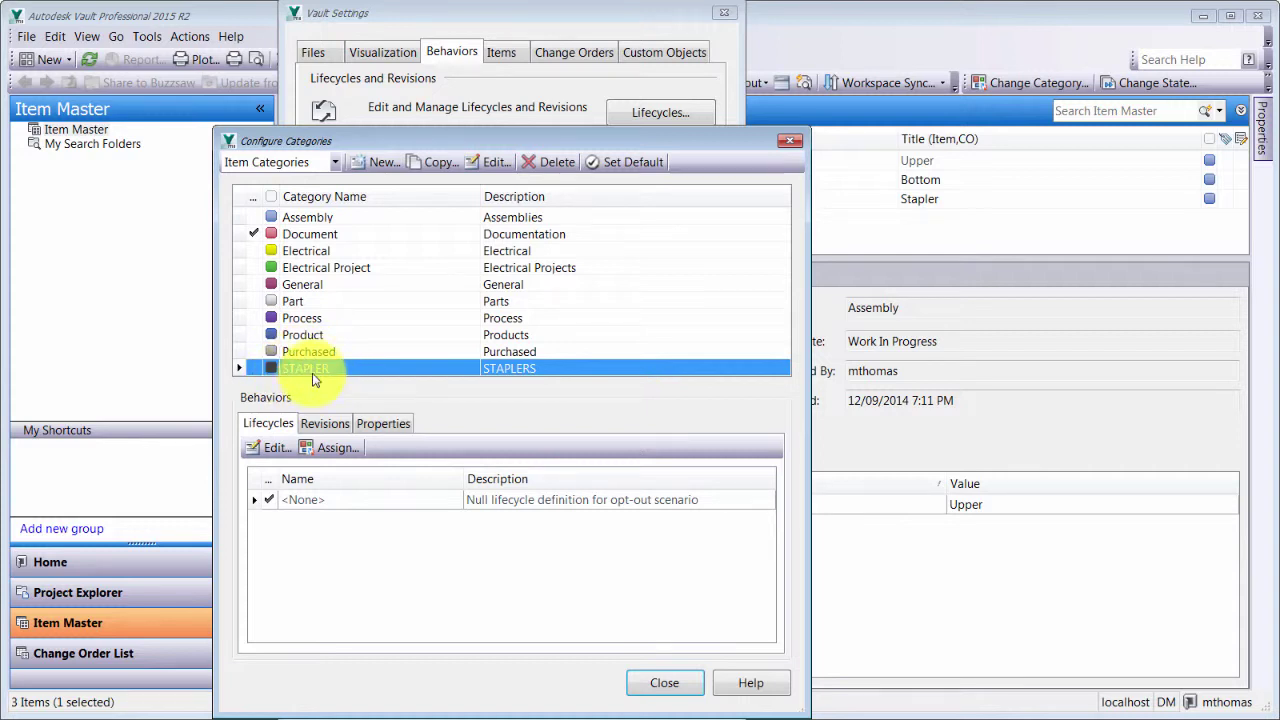
pyautogui.click(664, 684)
# Open the lifecycle definitions and review the categories available for filtering them.
pyautogui.click(662, 113)
pyautogui.moveTo(488, 106); pyautogui.dragTo(498, 77)
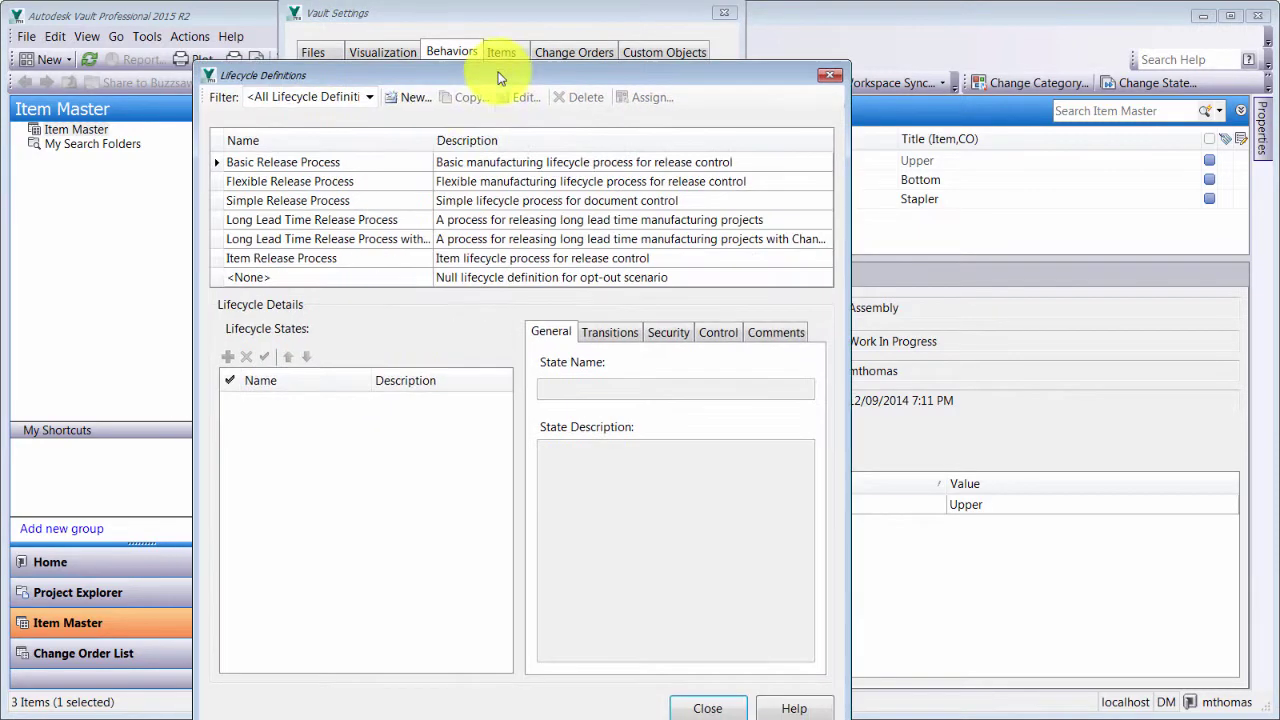
pyautogui.click(371, 98)
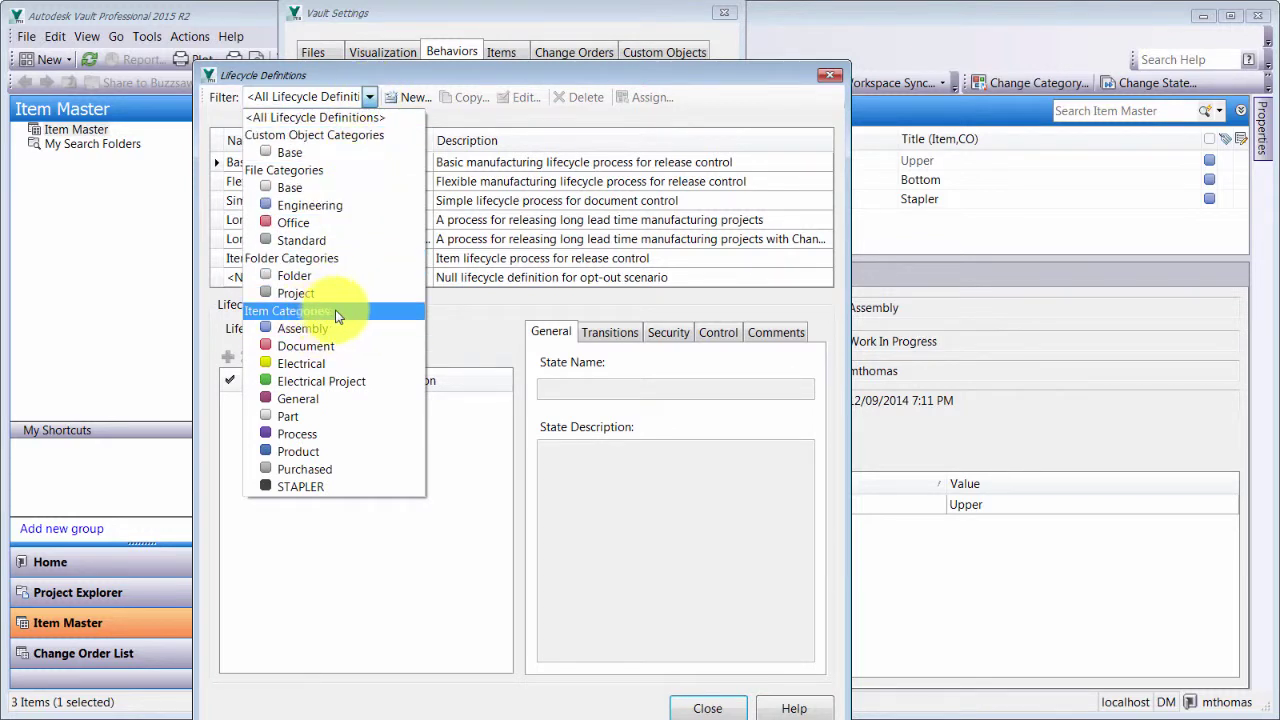
pyautogui.click(466, 325)
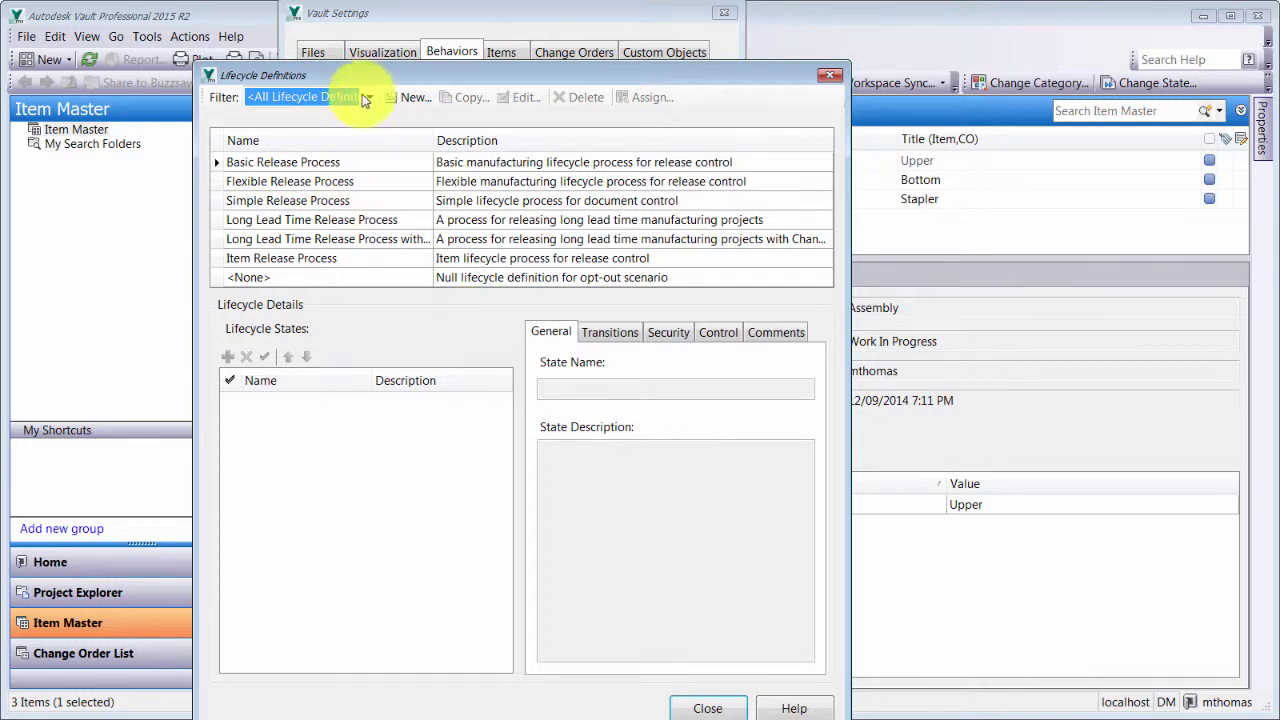
# Start a new lifecycle definition named QUICK RELEASE and assign it to the STAPLER item category.
pyautogui.click(400, 100)
pyautogui.moveTo(271, 63); pyautogui.dragTo(577, 48)
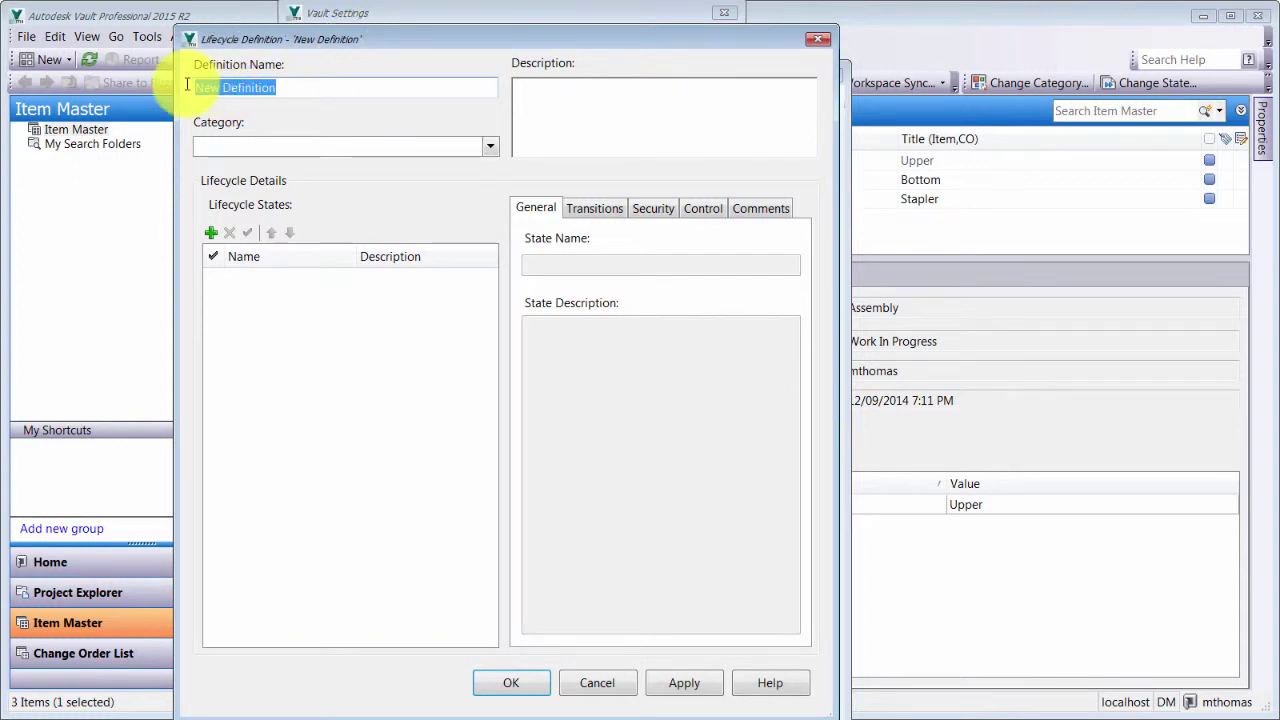
pyautogui.write('QUICK RELE')
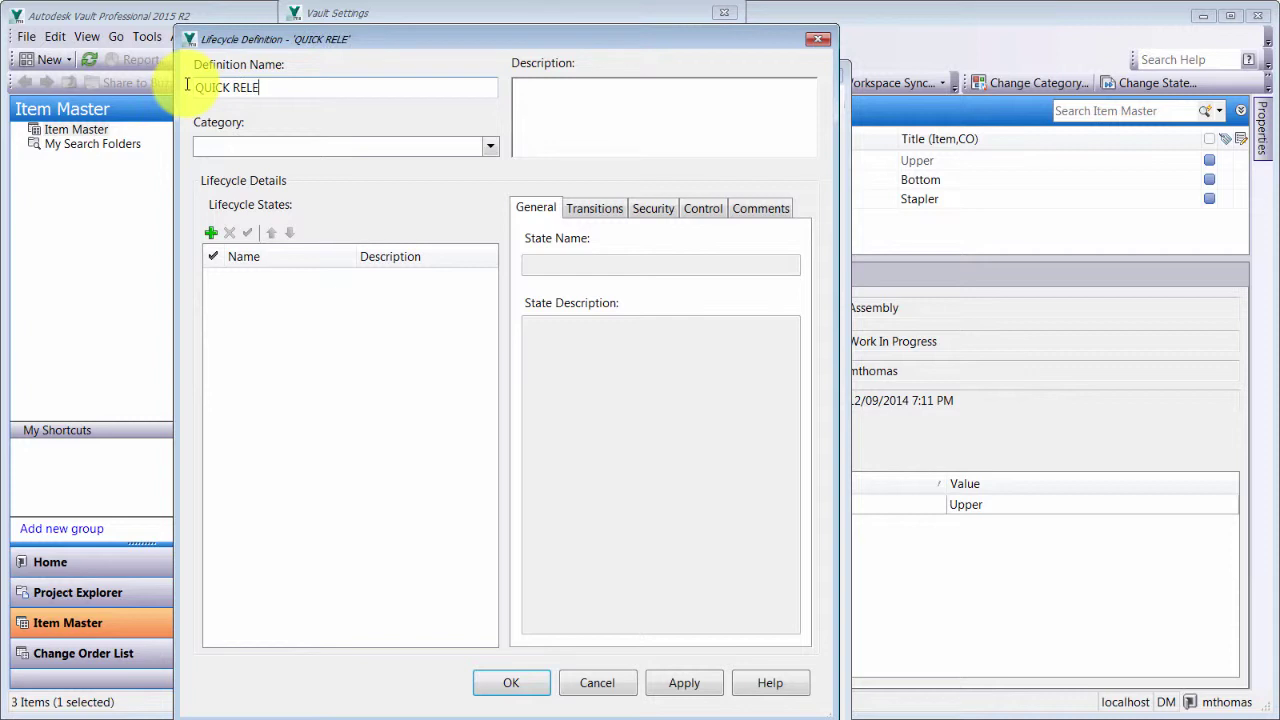
pyautogui.write('ASE')
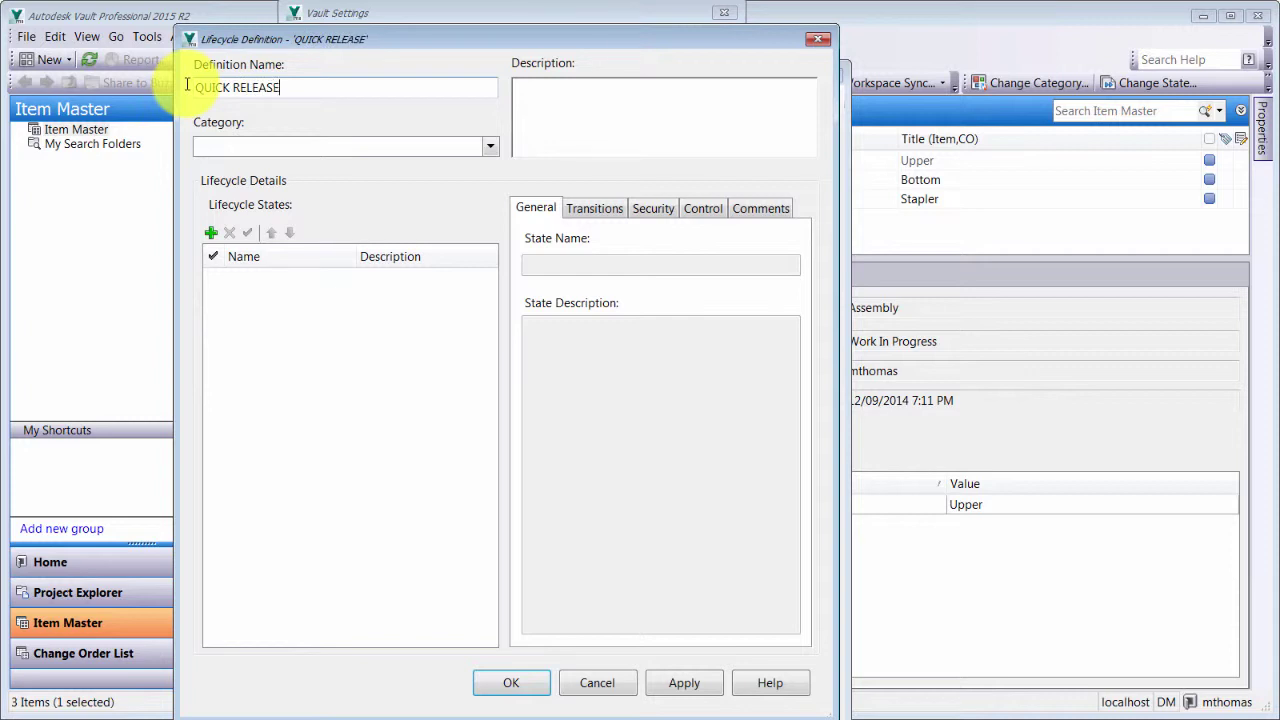
pyautogui.click(489, 146)
pyautogui.scroll(-1, 383, 260)
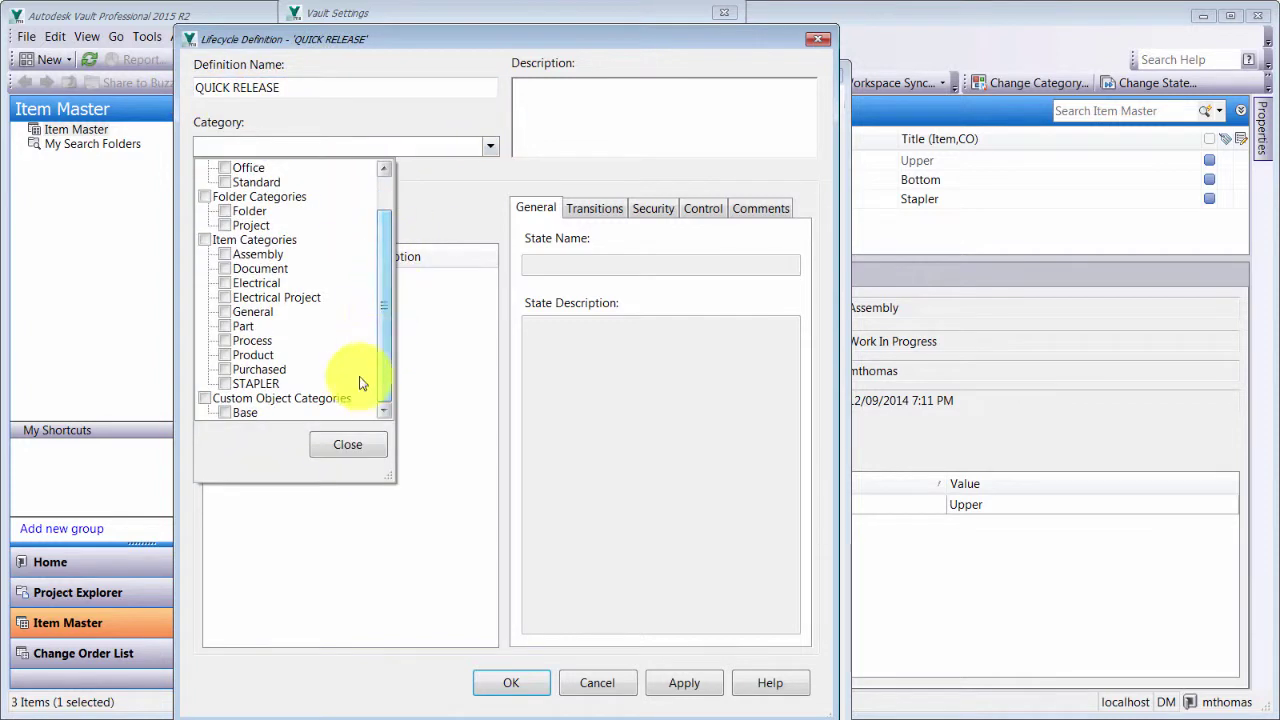
pyautogui.click(226, 384)
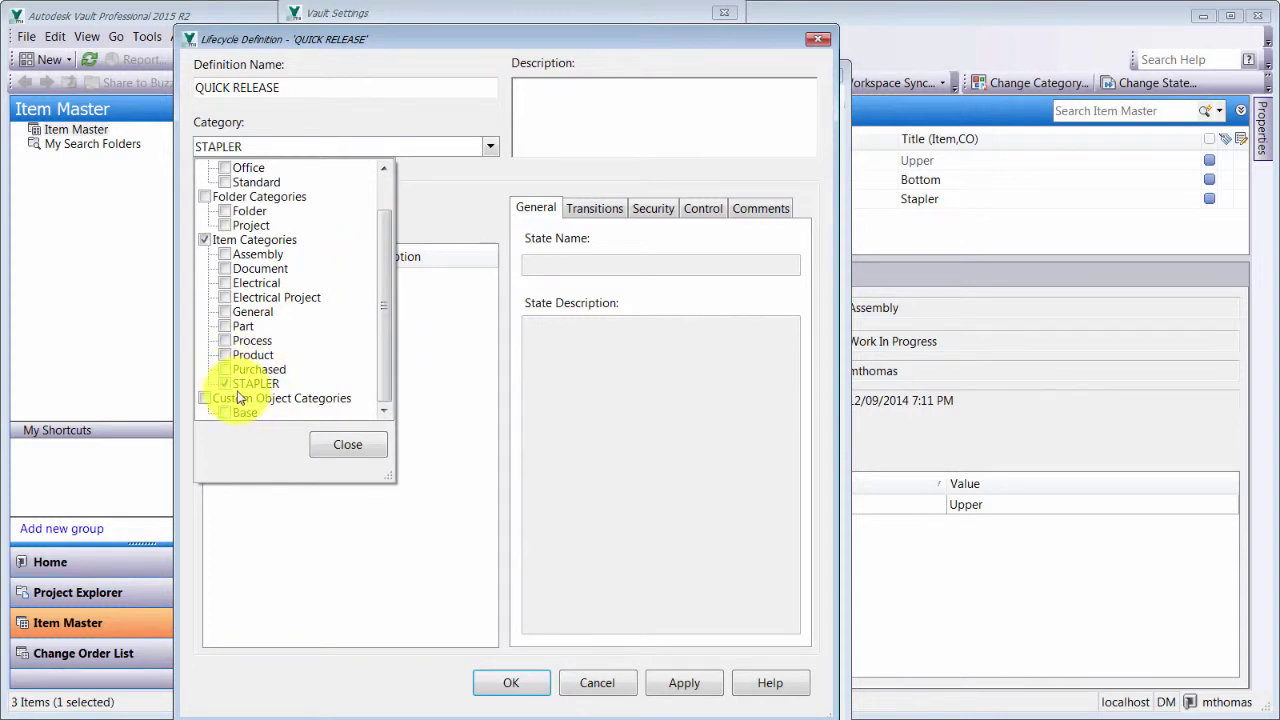
pyautogui.click(345, 444)
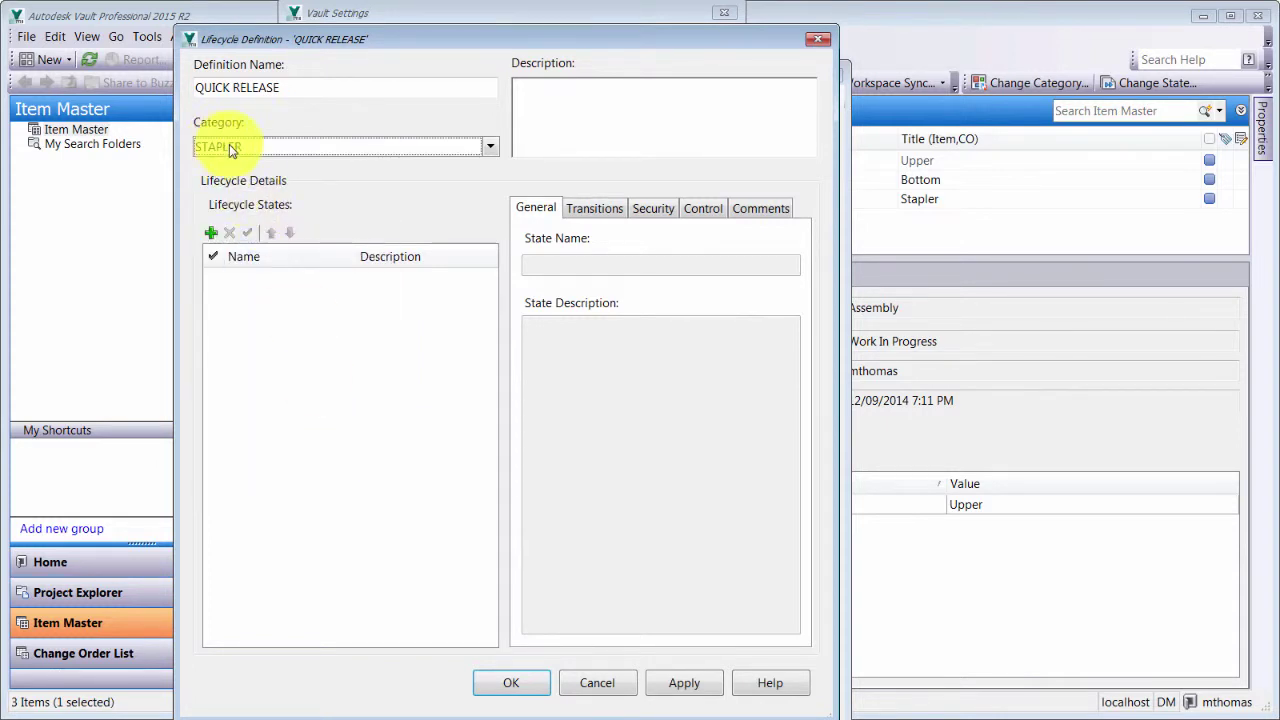
# Add a lifecycle state named WIP with the description WORK IN PROGRESS to the QUICK RELEASE definition.
pyautogui.click(211, 235)
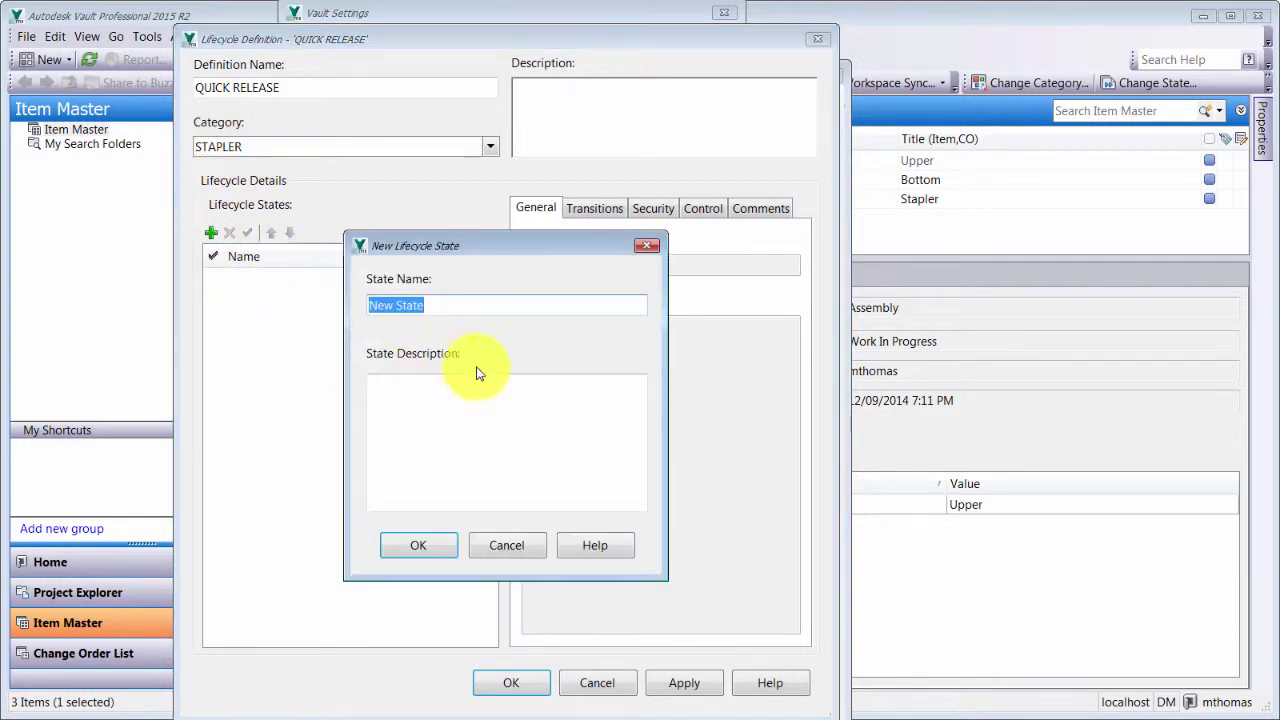
pyautogui.write('WIP')
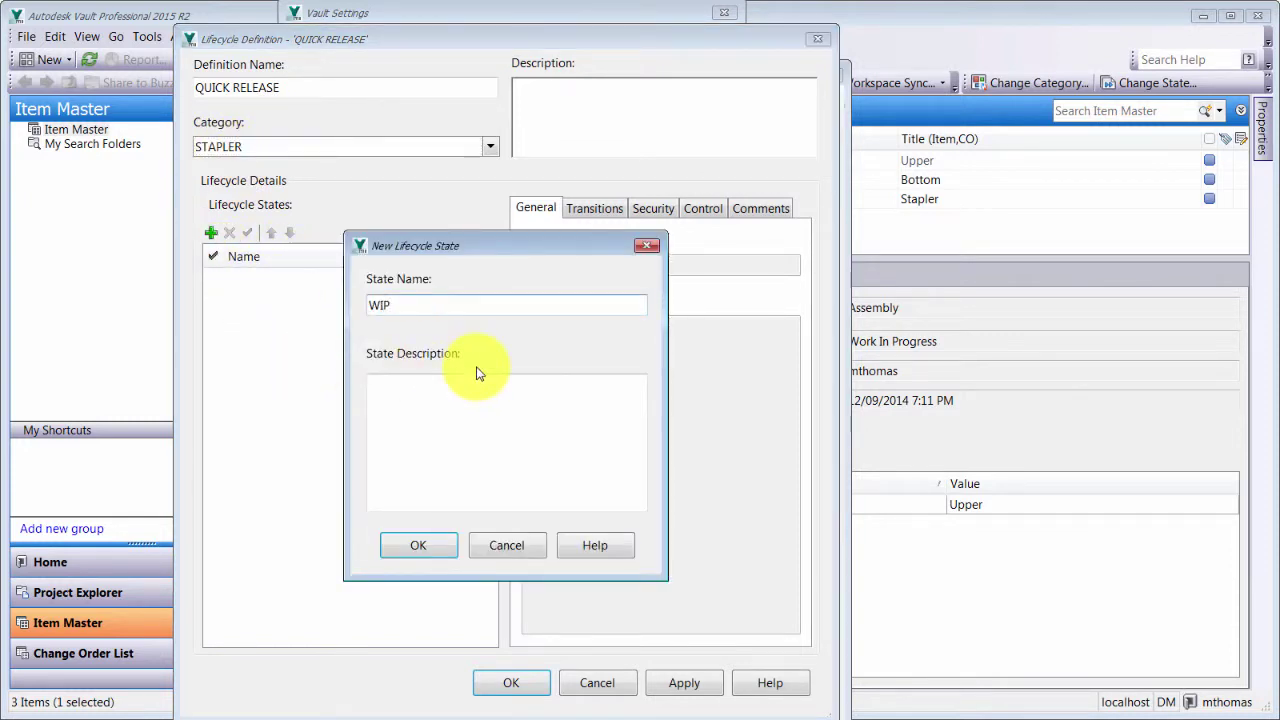
pyautogui.click(426, 432)
pyautogui.write('WOR')
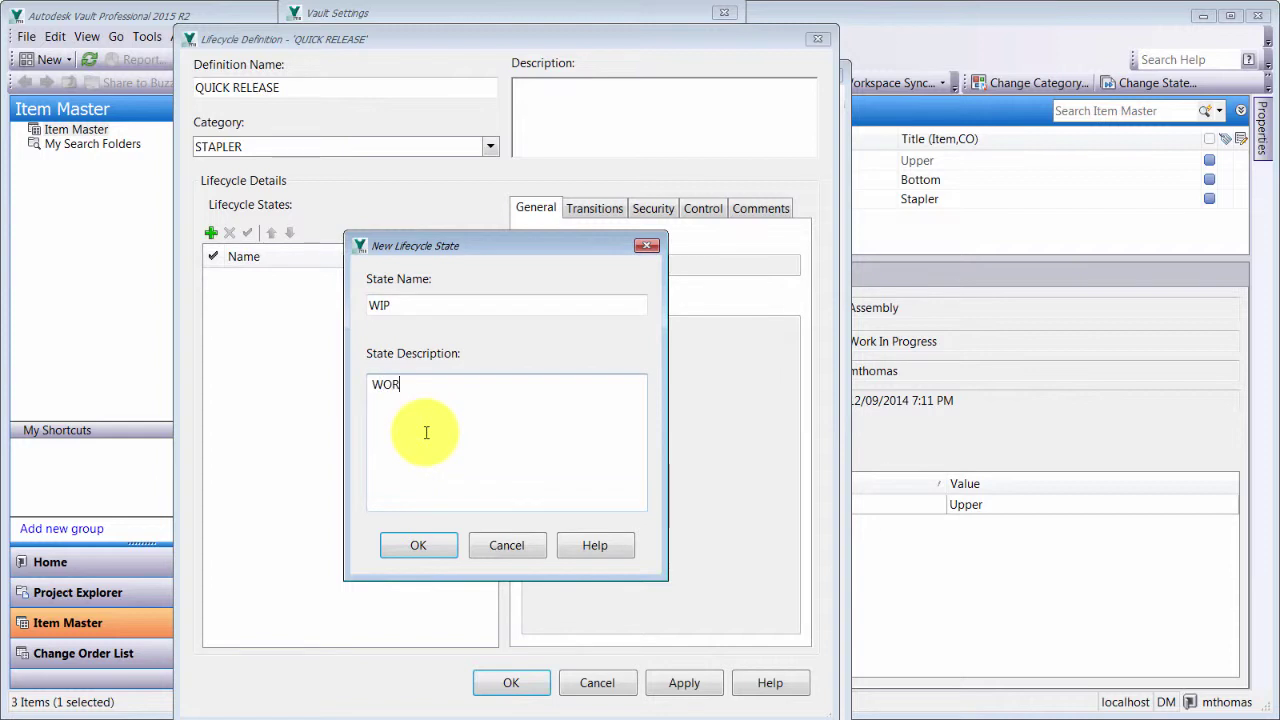
pyautogui.write('K IN PROGRESS')
pyautogui.click(423, 547)
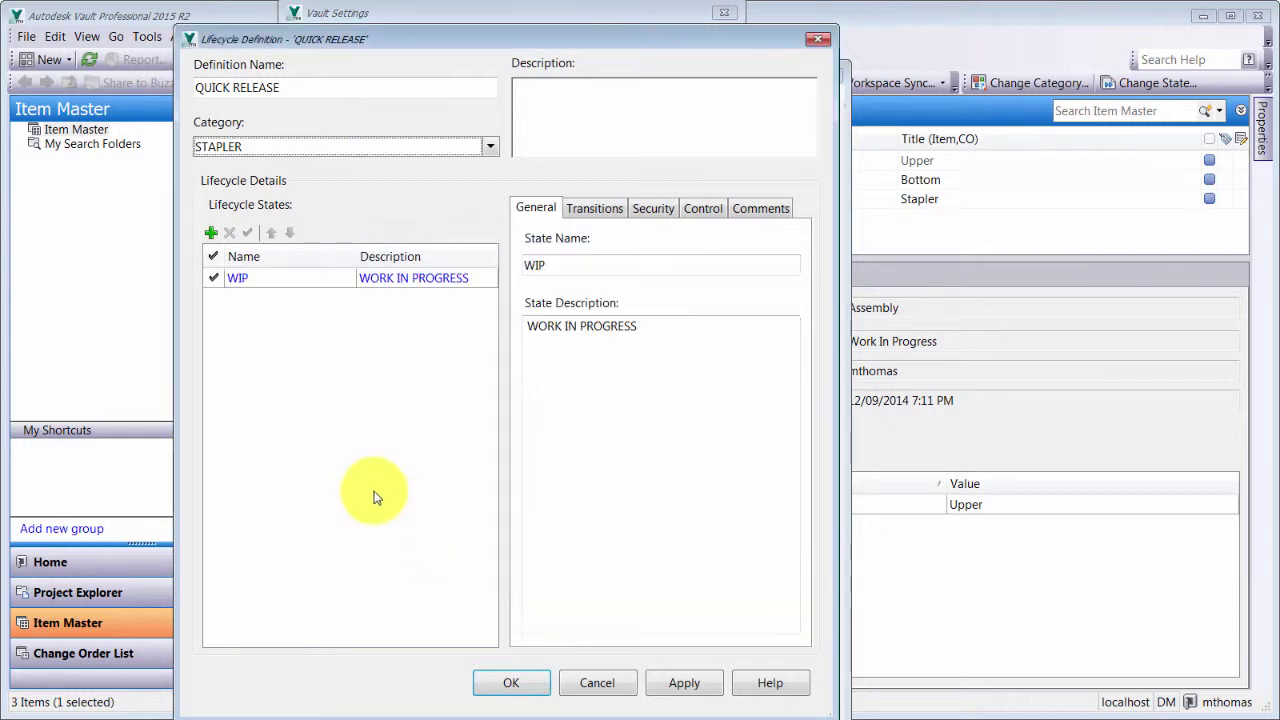
# Add a second lifecycle state named RELEASED TO MFG, leaving its description empty.
pyautogui.click(211, 232)
pyautogui.write('RELE')
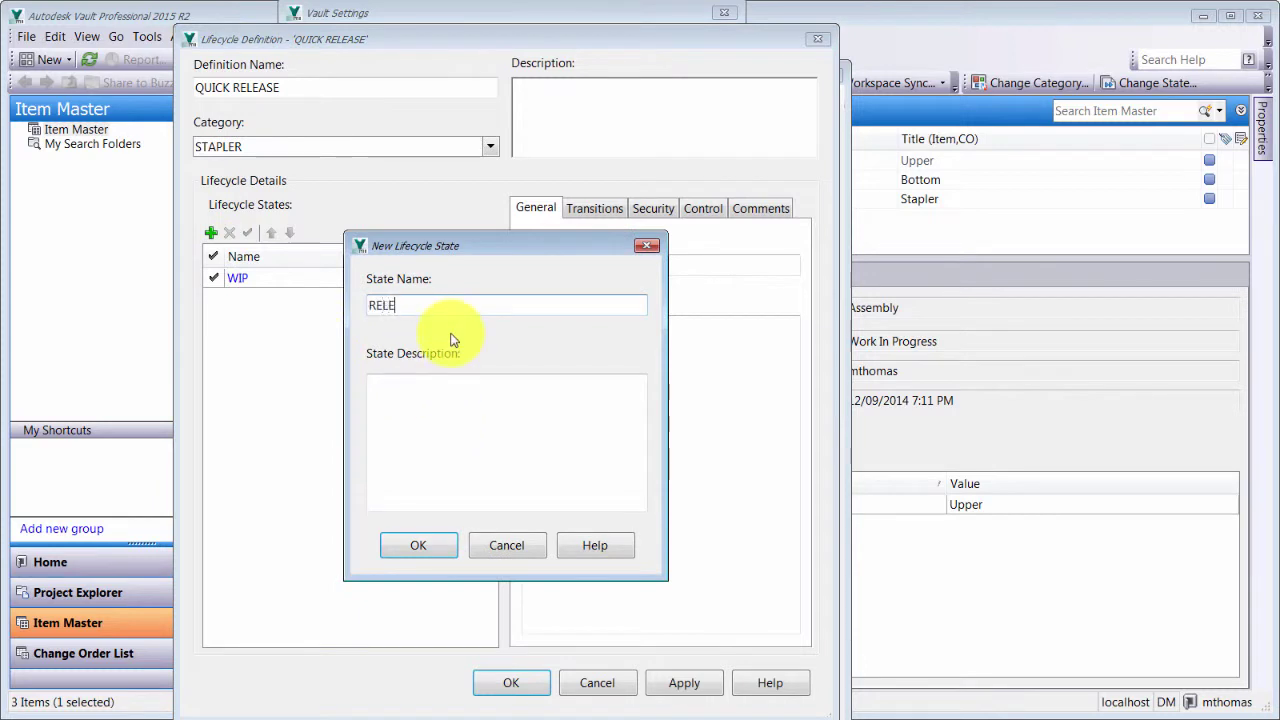
pyautogui.write('ASED TO MFG')
pyautogui.click(506, 457)
pyautogui.click(446, 543)
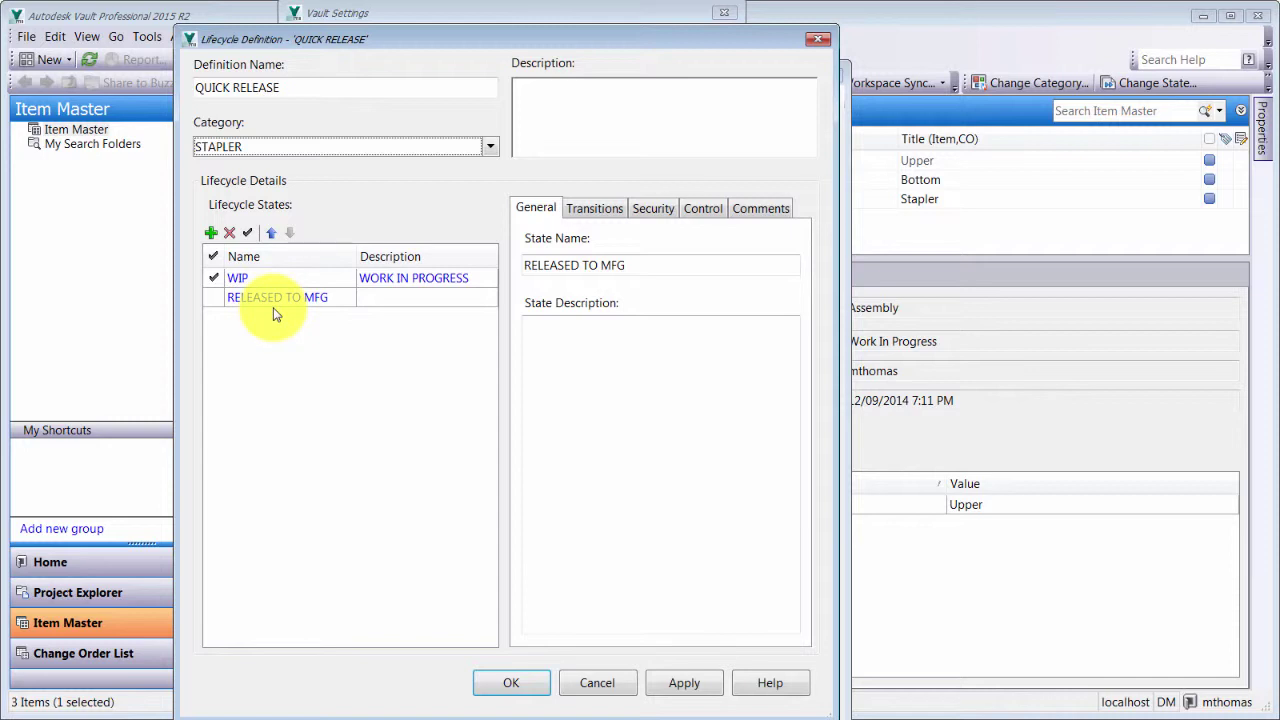
# Apply the QUICK RELEASE definition changes and open the transition from WIP to RELEASED TO MFG for editing.
pyautogui.click(268, 281)
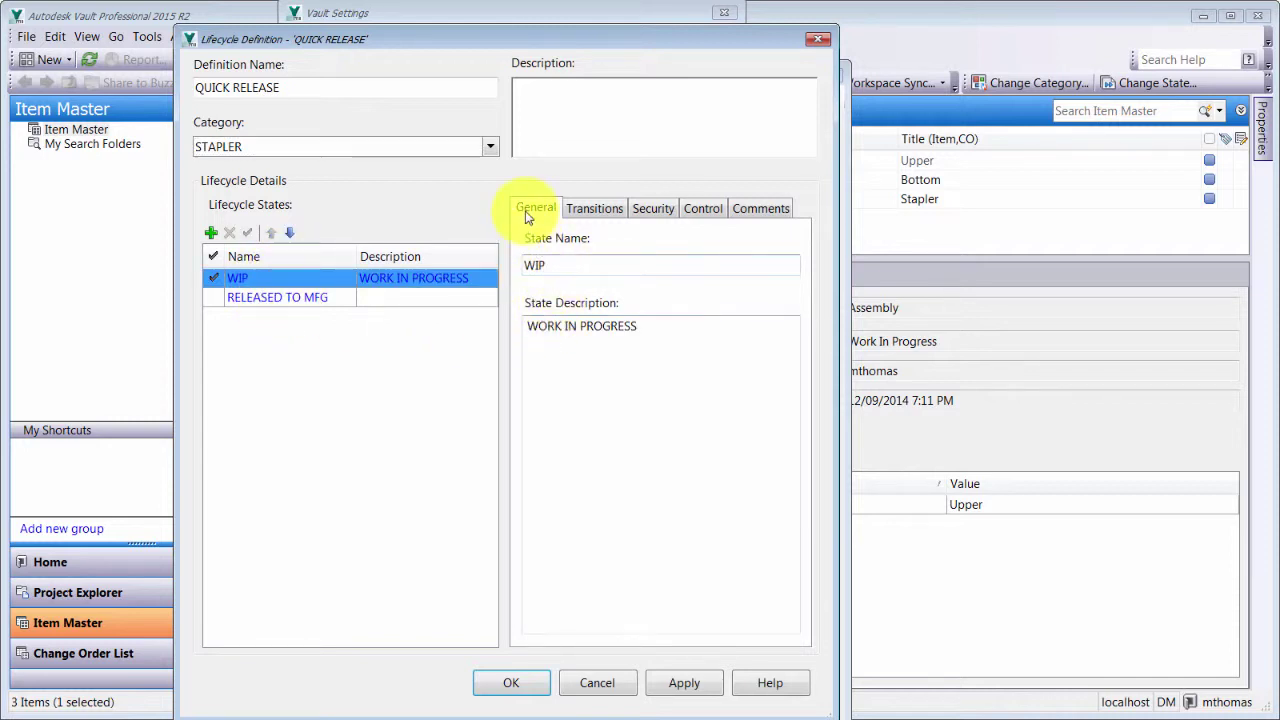
pyautogui.click(590, 210)
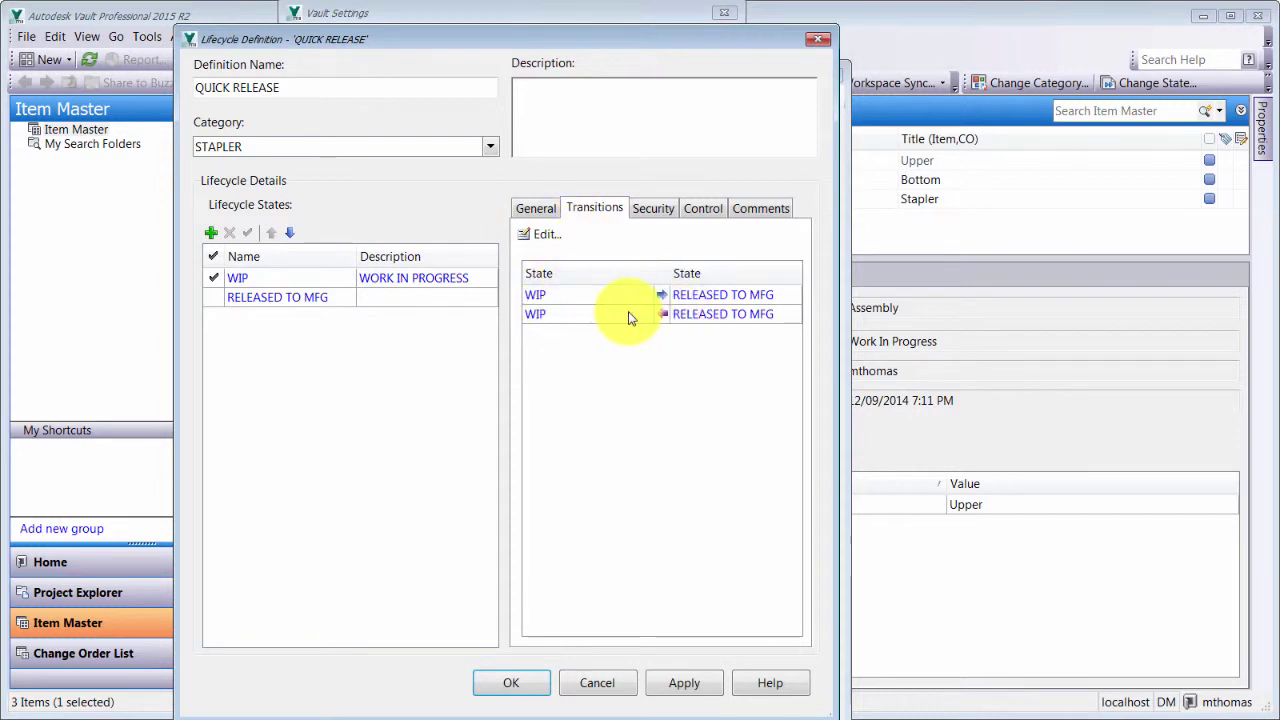
pyautogui.click(572, 296)
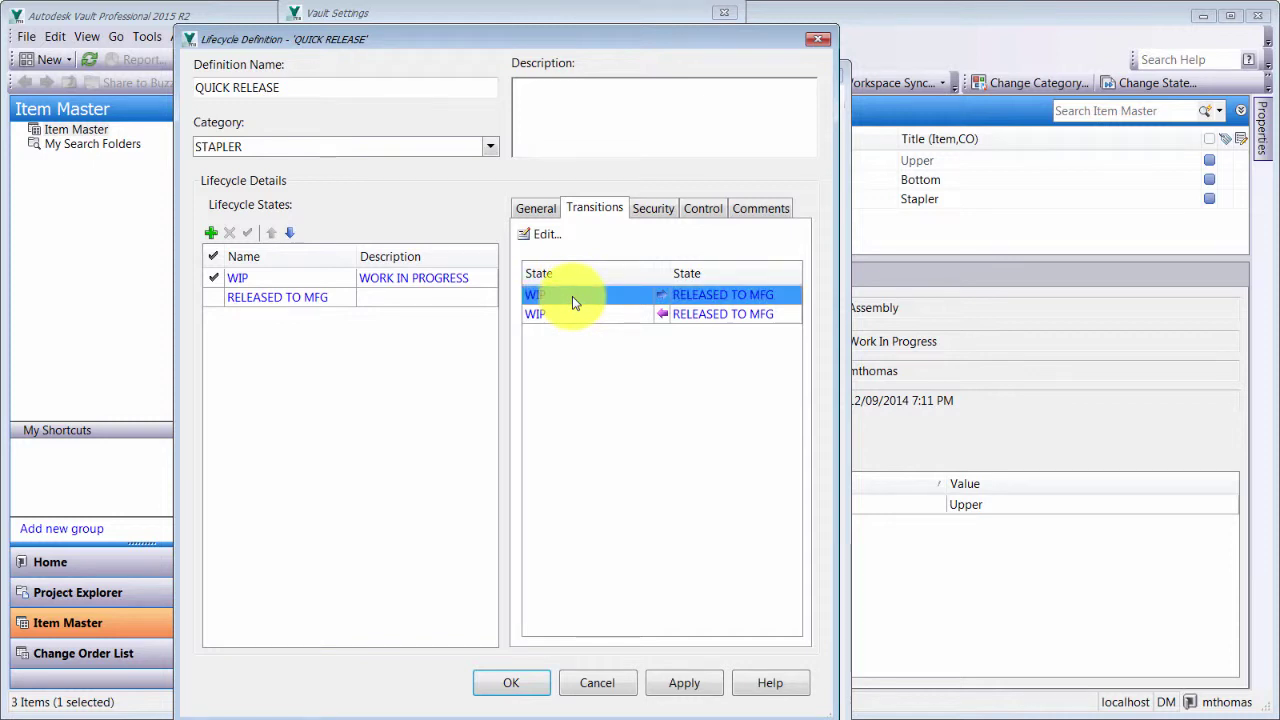
pyautogui.click(545, 236)
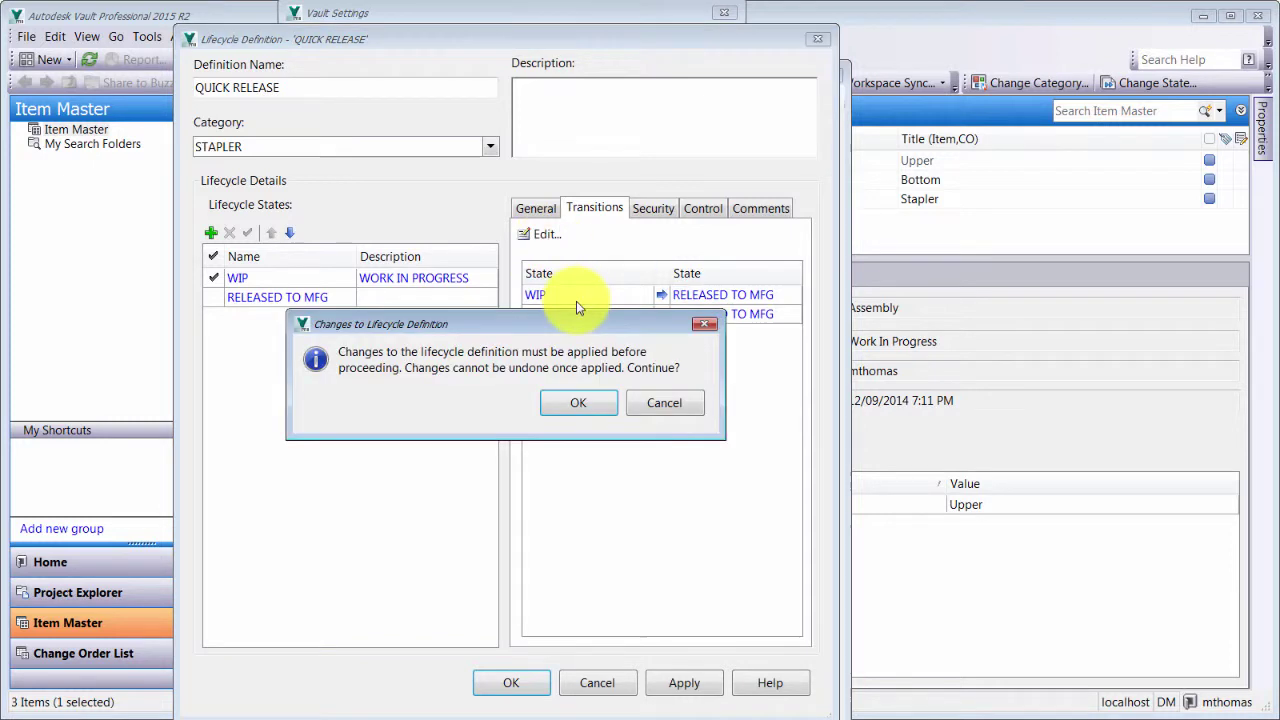
pyautogui.click(573, 403)
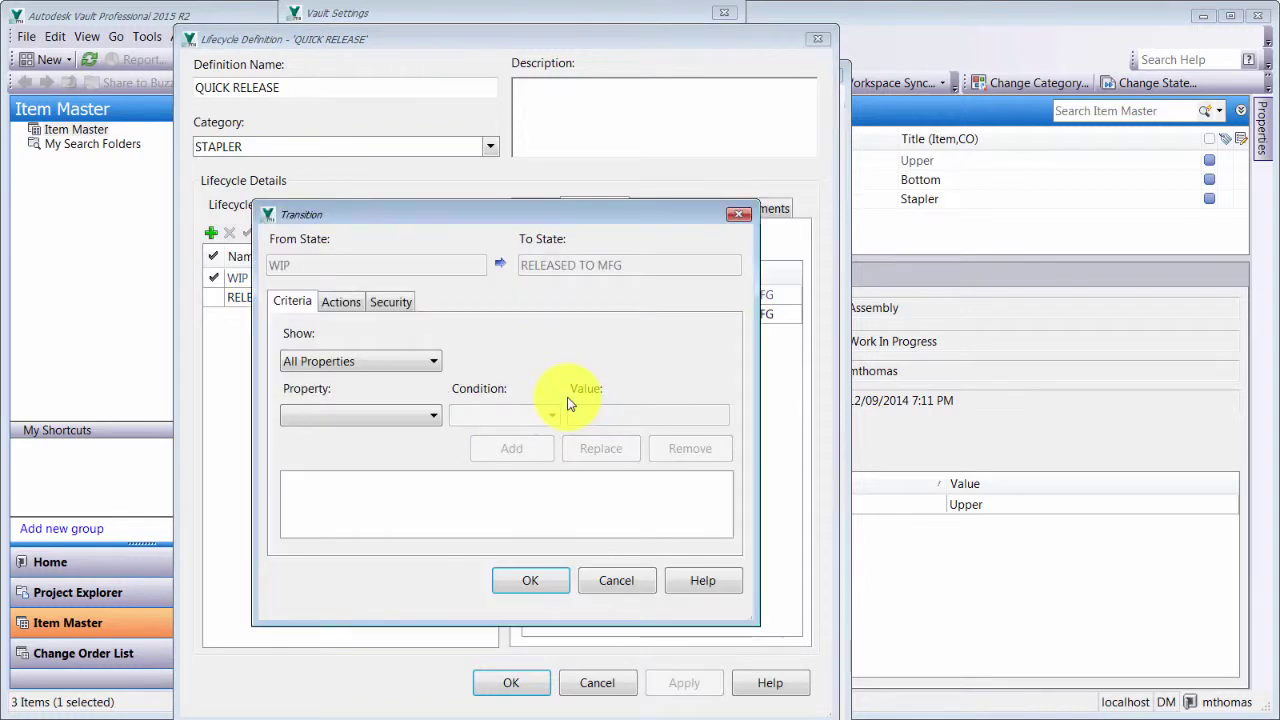
# Enable the transition actions for synchronizing properties using Job Server and checking that linked items are released.
pyautogui.click(326, 312)
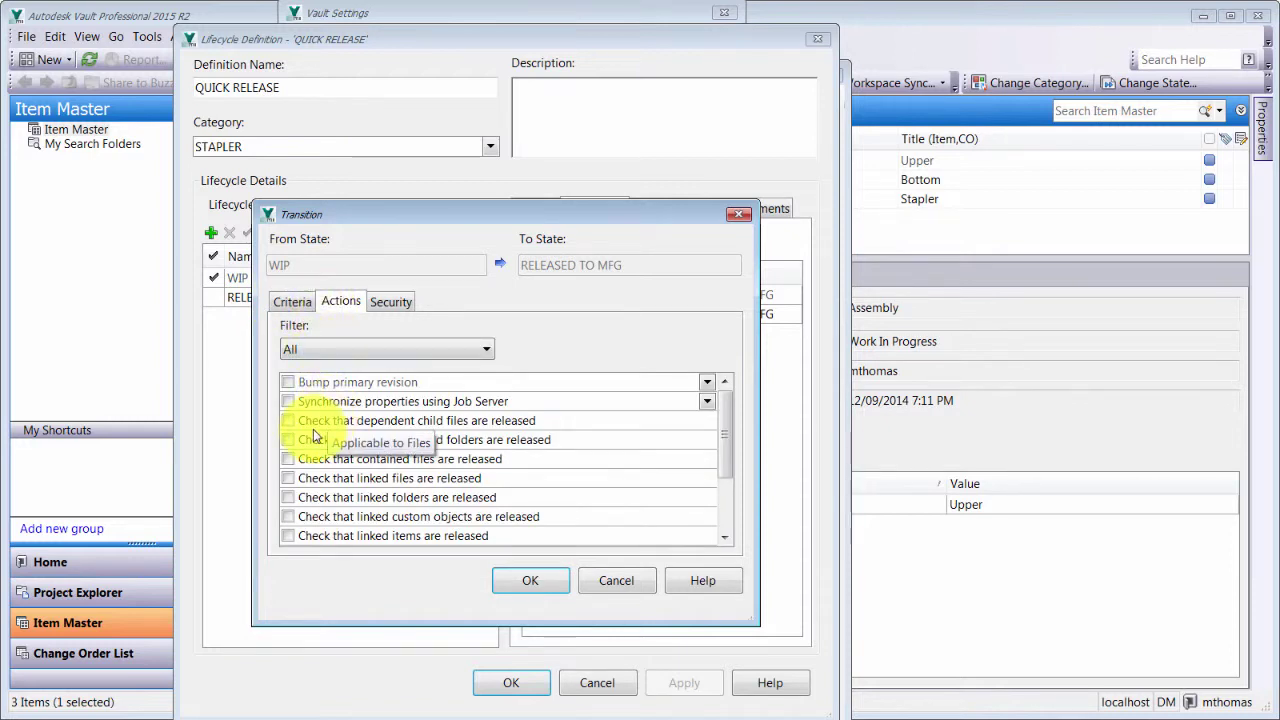
pyautogui.click(288, 401)
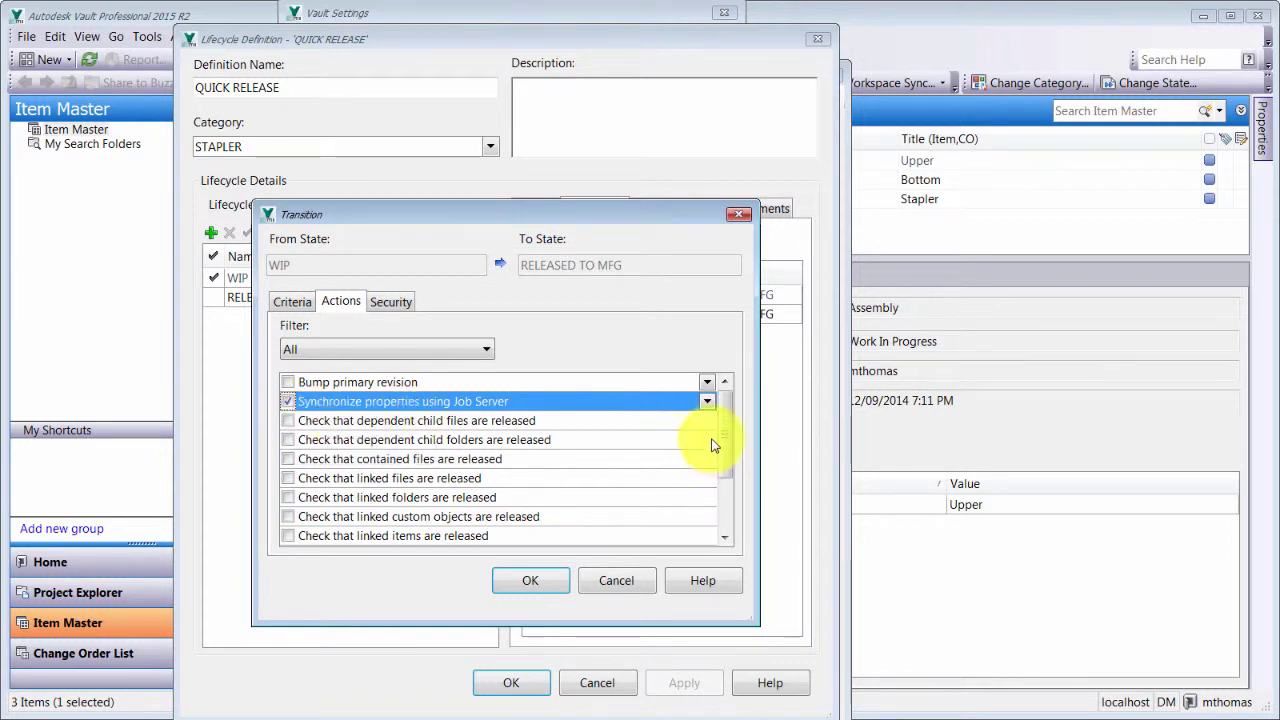
pyautogui.scroll(-1, 724, 434)
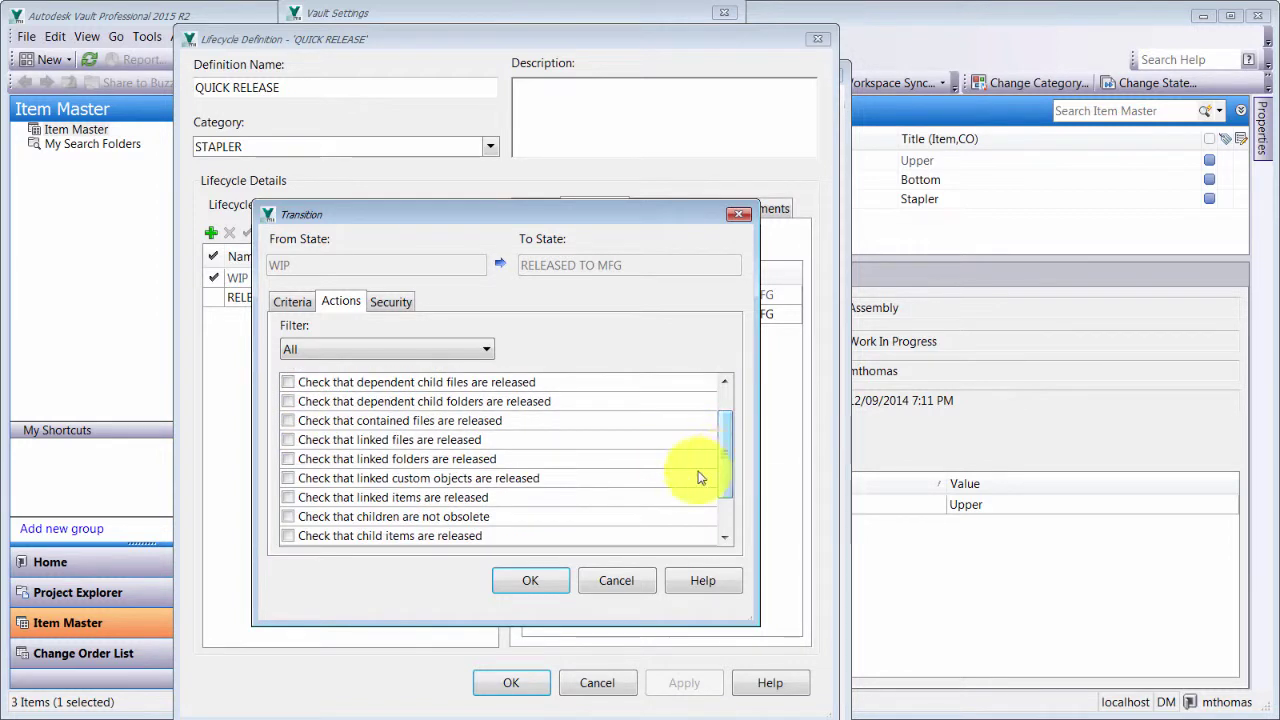
pyautogui.click(292, 497)
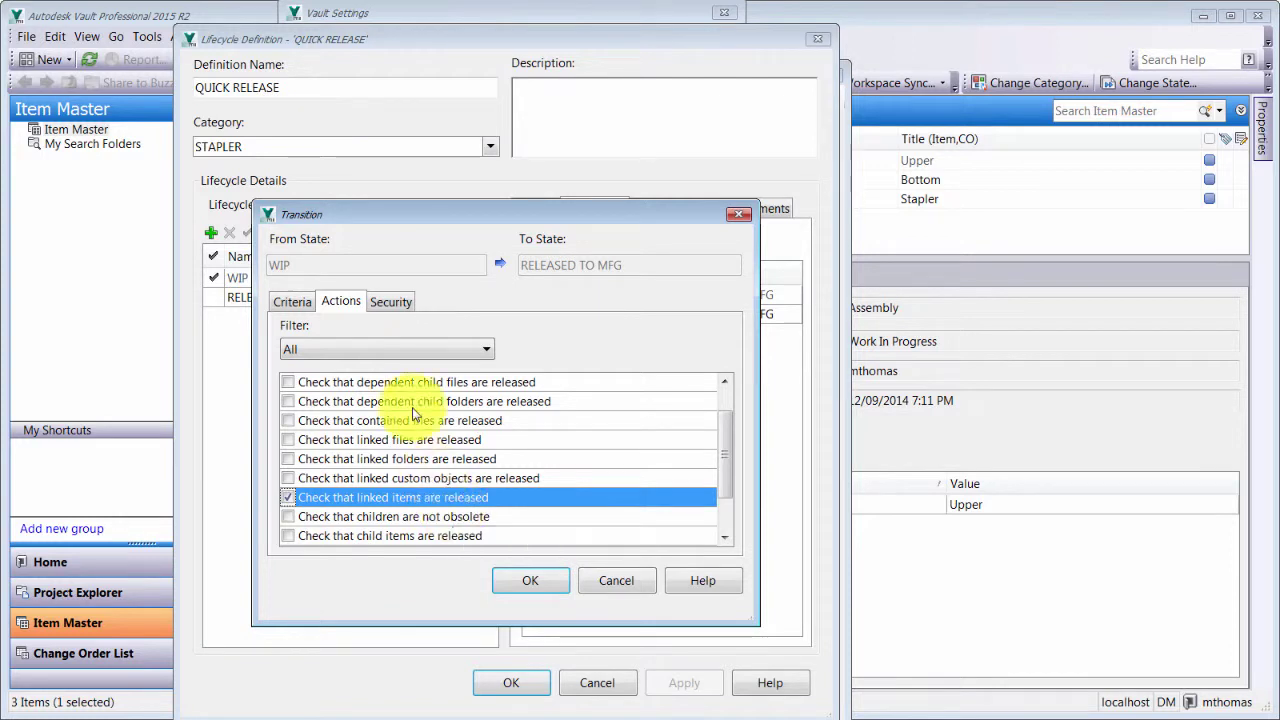
# Restrict the WIP to RELEASED TO MFG transition by adding the signed-in user and Administrator as allowed members, and save the transition.
pyautogui.click(391, 301)
pyautogui.click(338, 534)
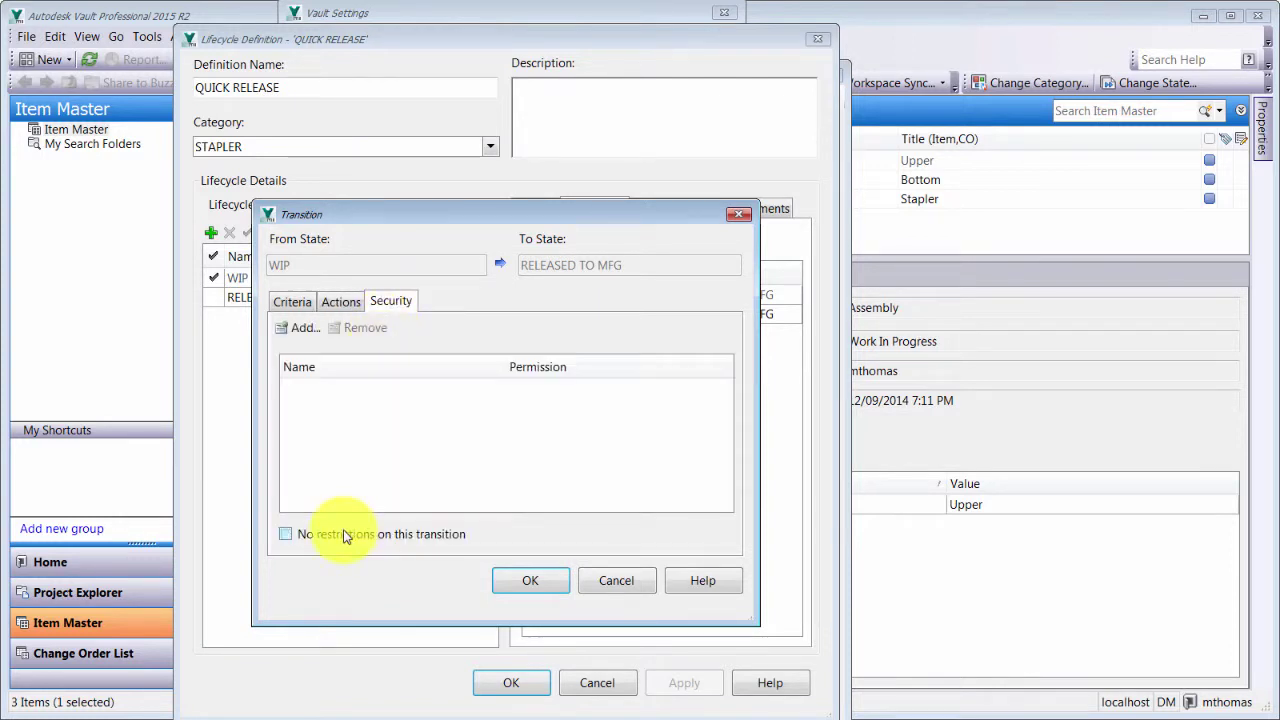
pyautogui.click(302, 330)
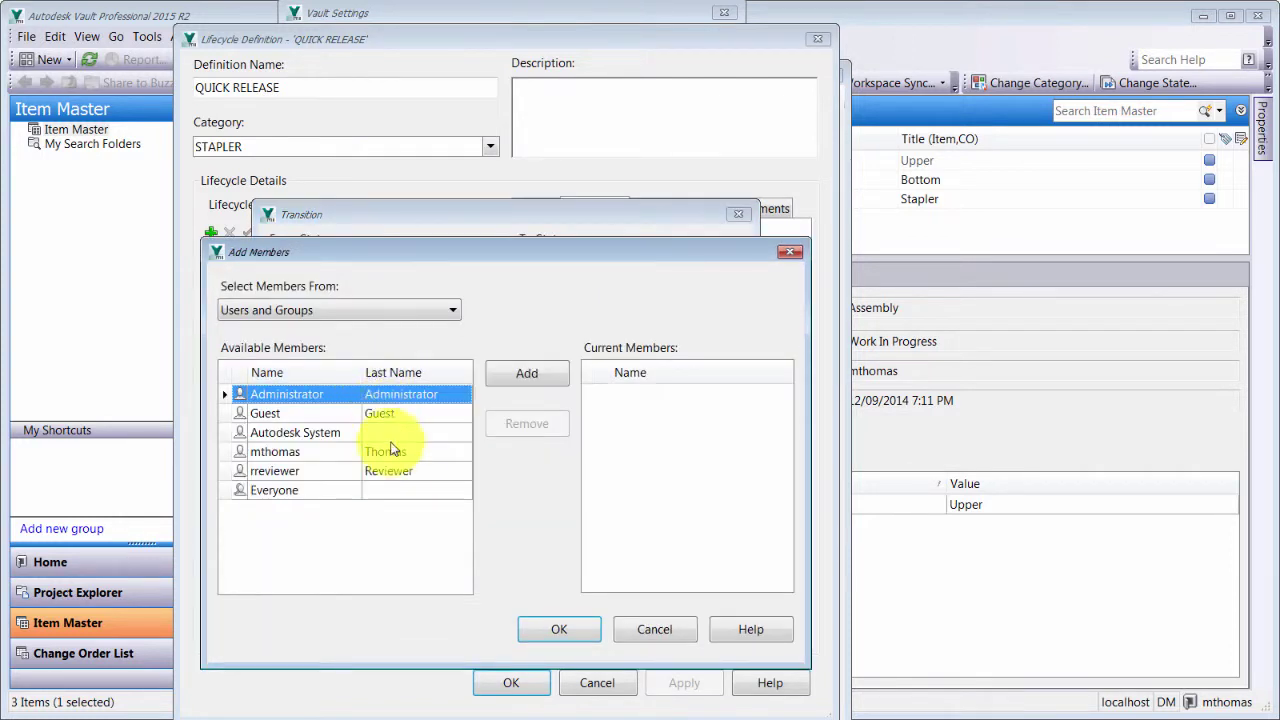
pyautogui.click(314, 455)
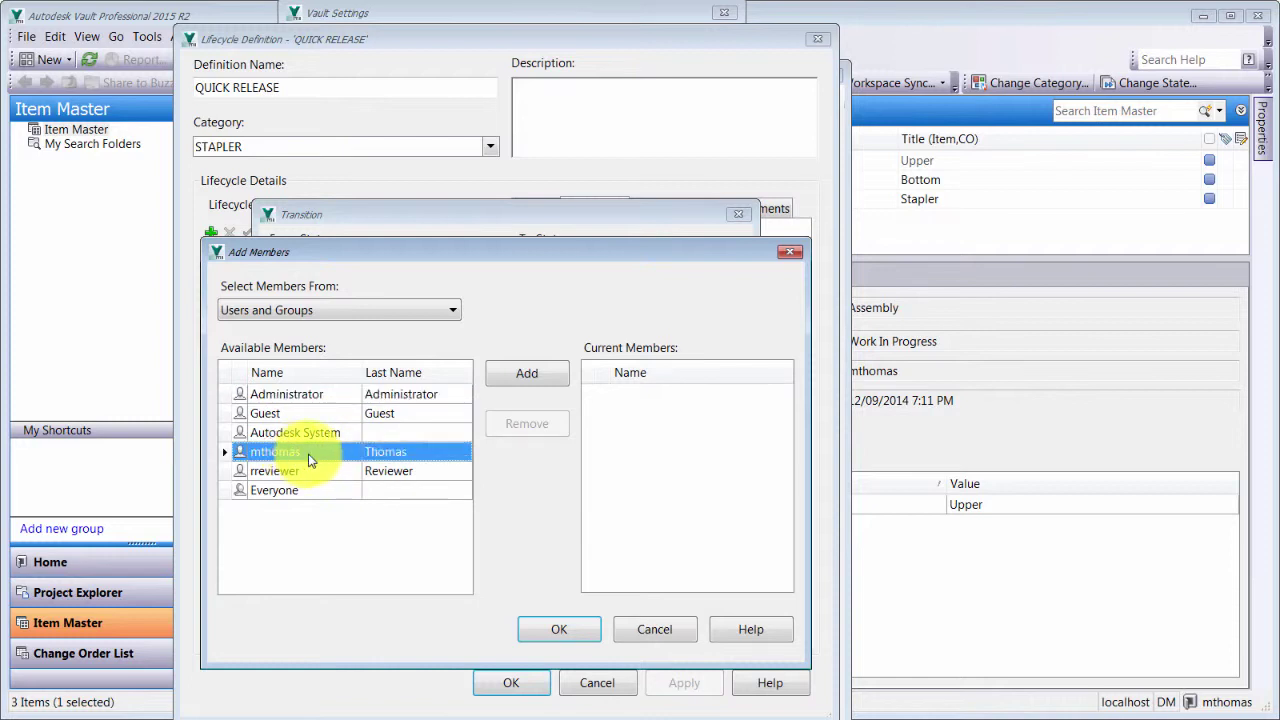
pyautogui.click(518, 378)
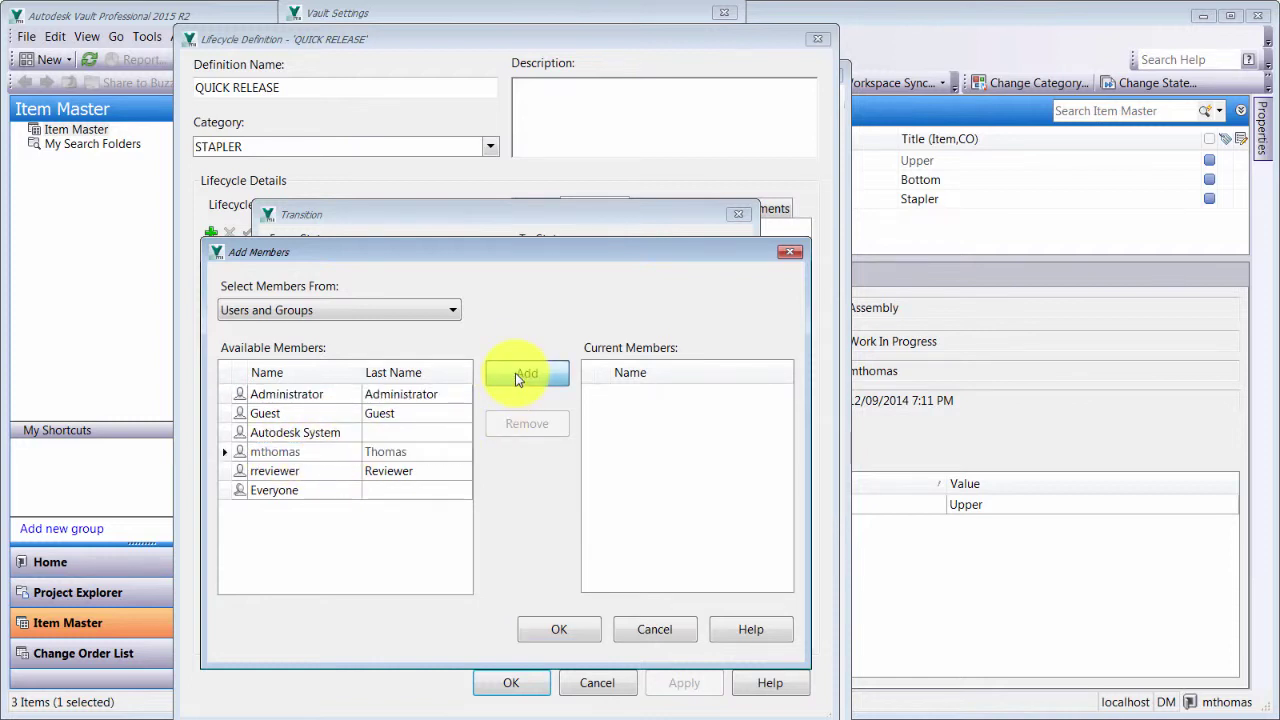
pyautogui.click(313, 394)
pyautogui.click(512, 378)
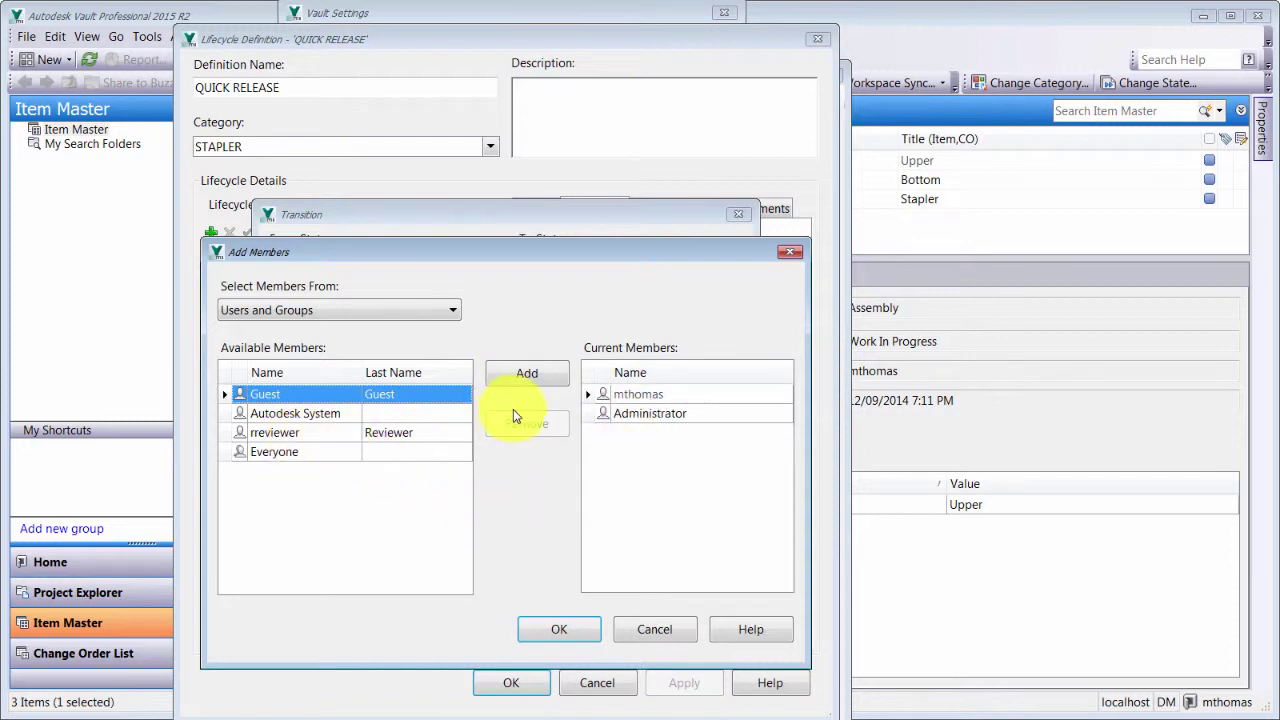
pyautogui.click(557, 630)
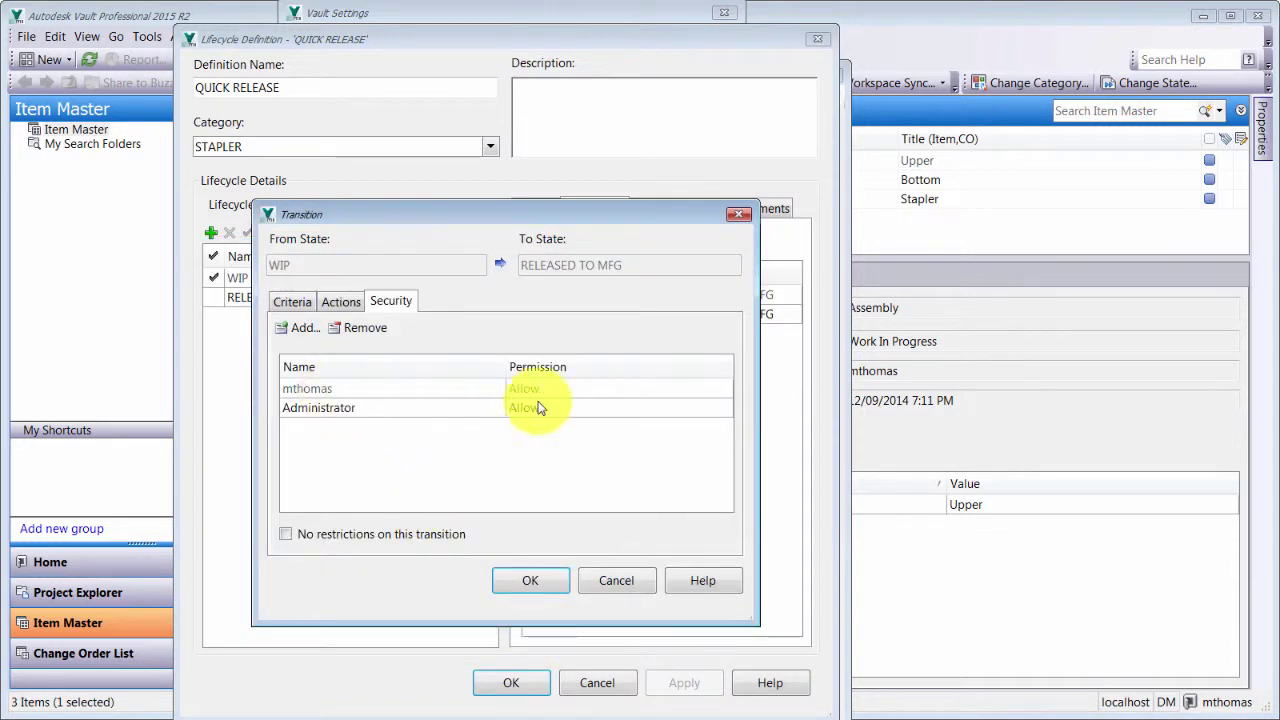
pyautogui.click(533, 580)
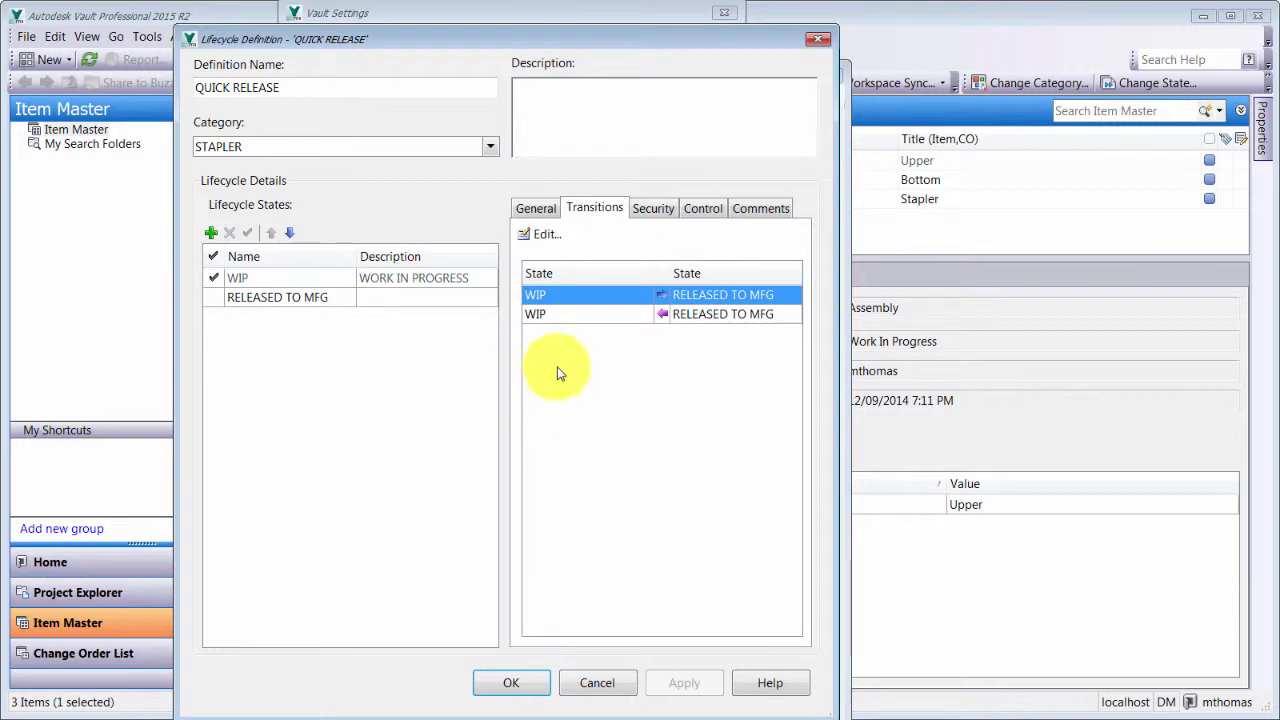
# Enable the Bump primary revision action on the transition from RELEASED TO MFG back to WIP and save it.
pyautogui.click(603, 316)
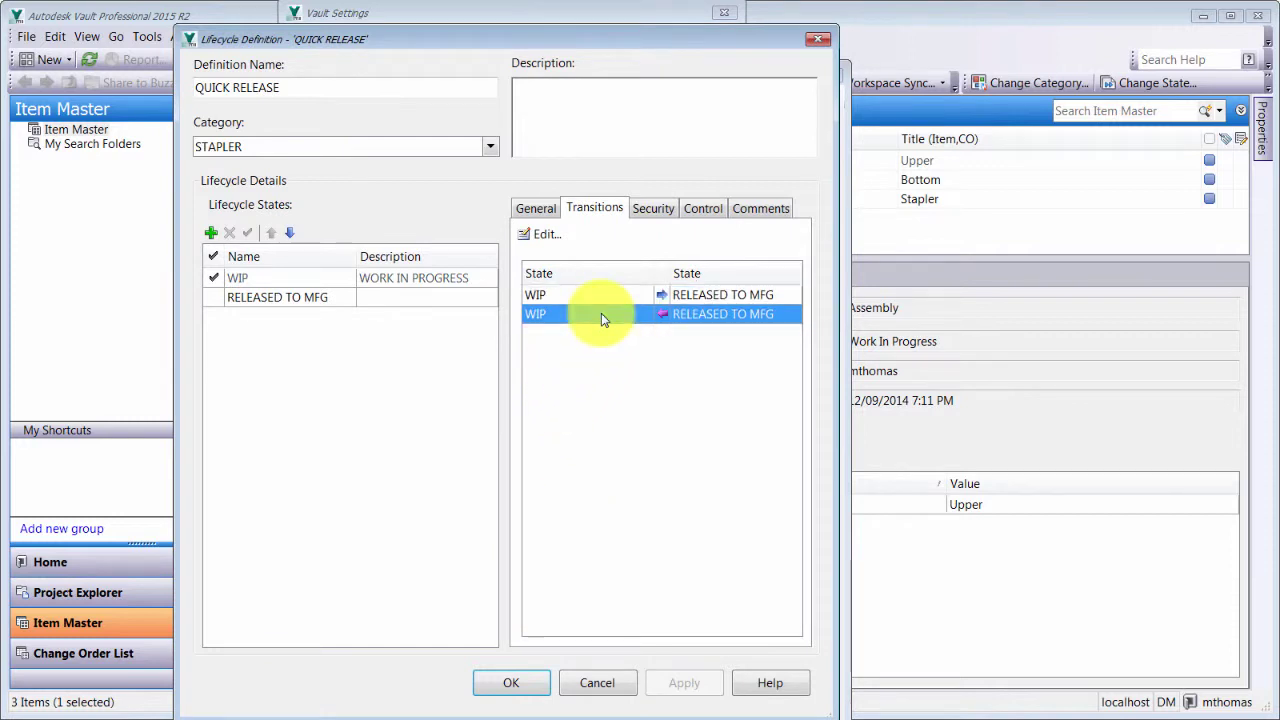
pyautogui.click(541, 235)
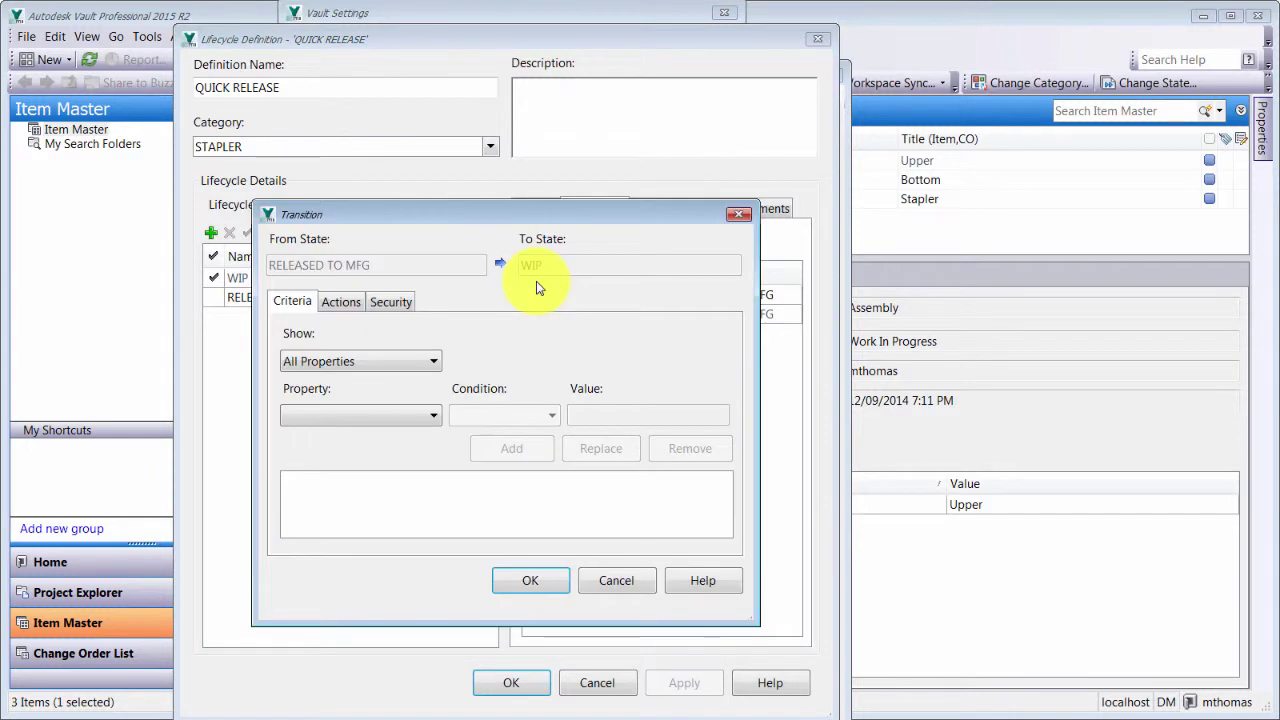
pyautogui.click(340, 305)
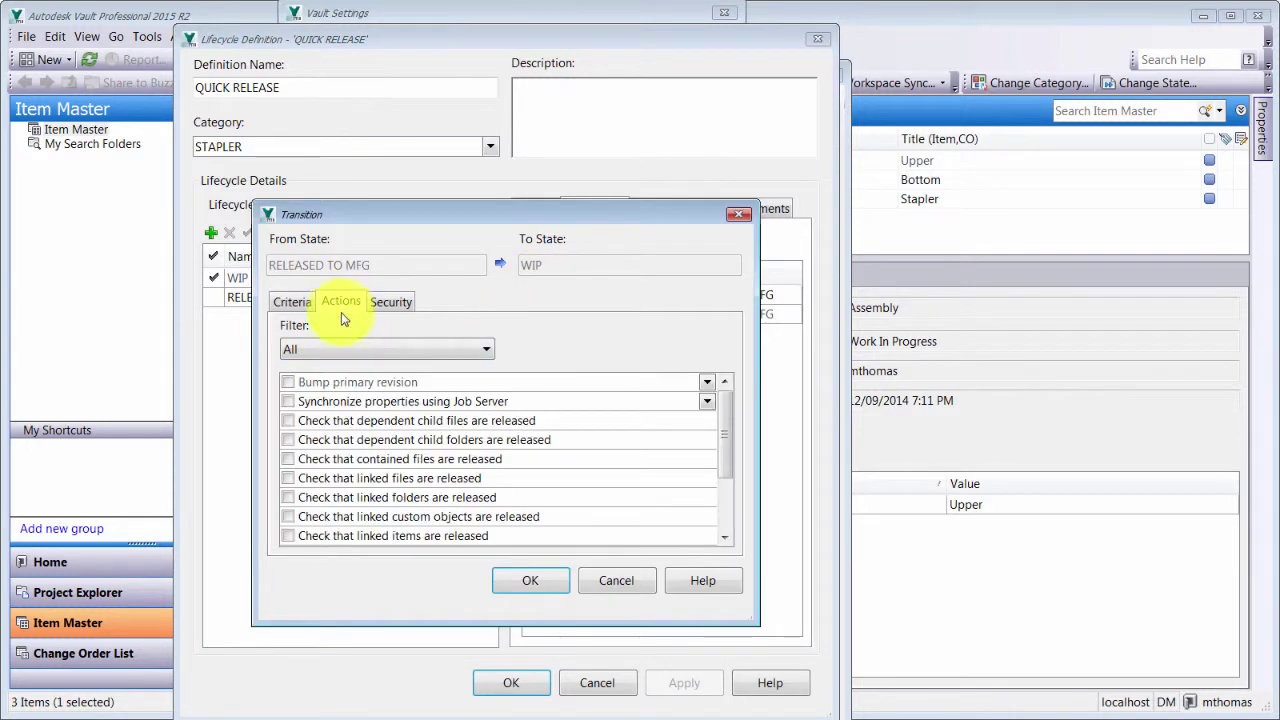
pyautogui.click(289, 384)
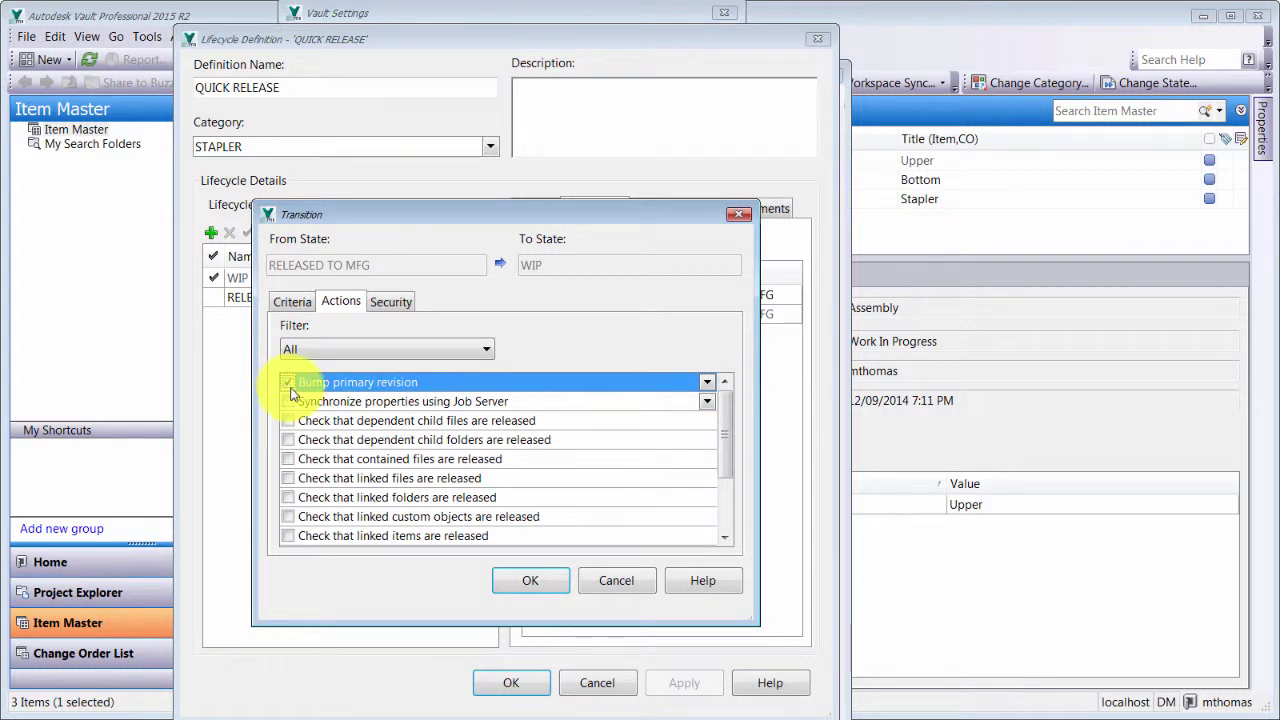
pyautogui.click(400, 302)
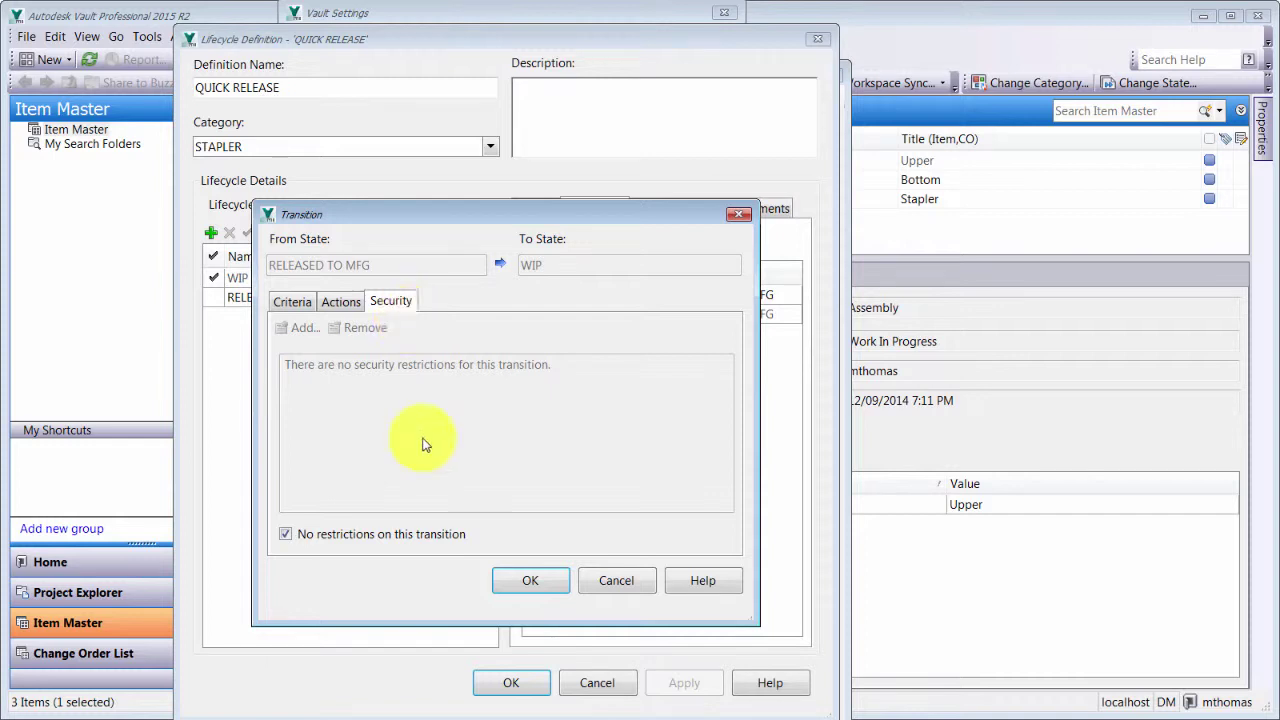
pyautogui.click(527, 581)
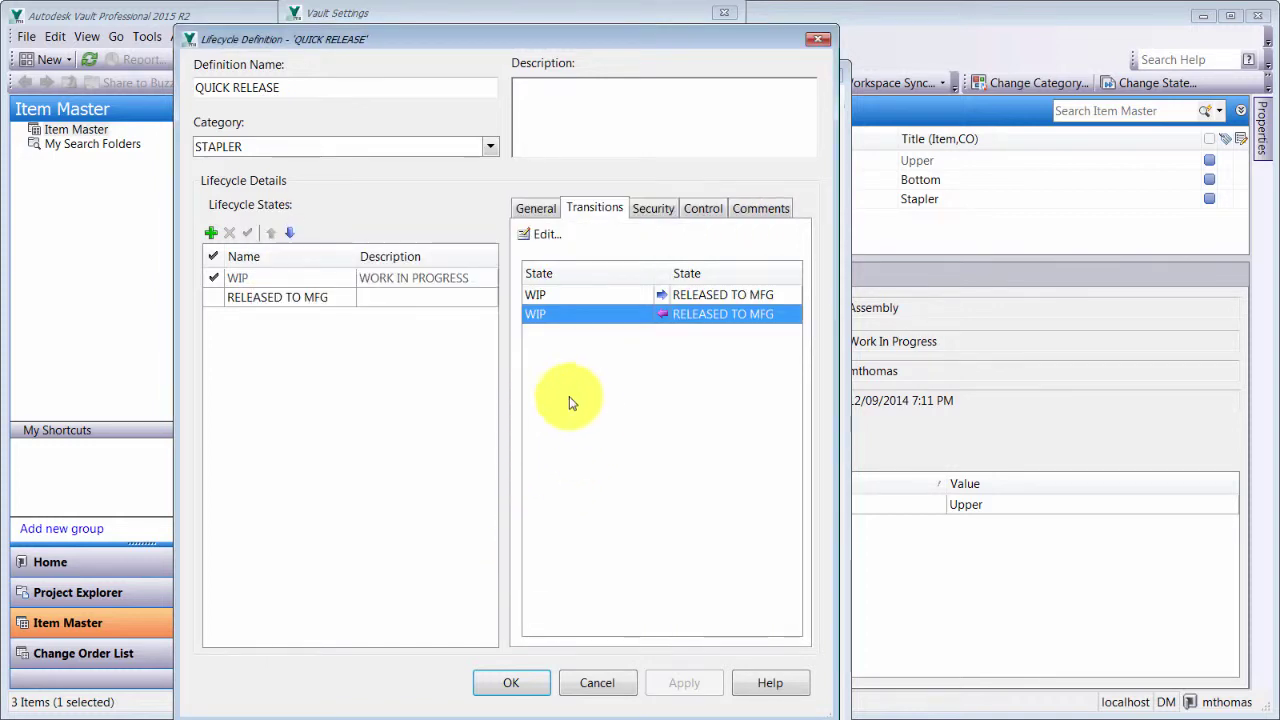
# Review the actions and security of the WIP to RELEASED TO MFG transition from the RELEASED TO MFG state, without changing anything.
pyautogui.click(253, 300)
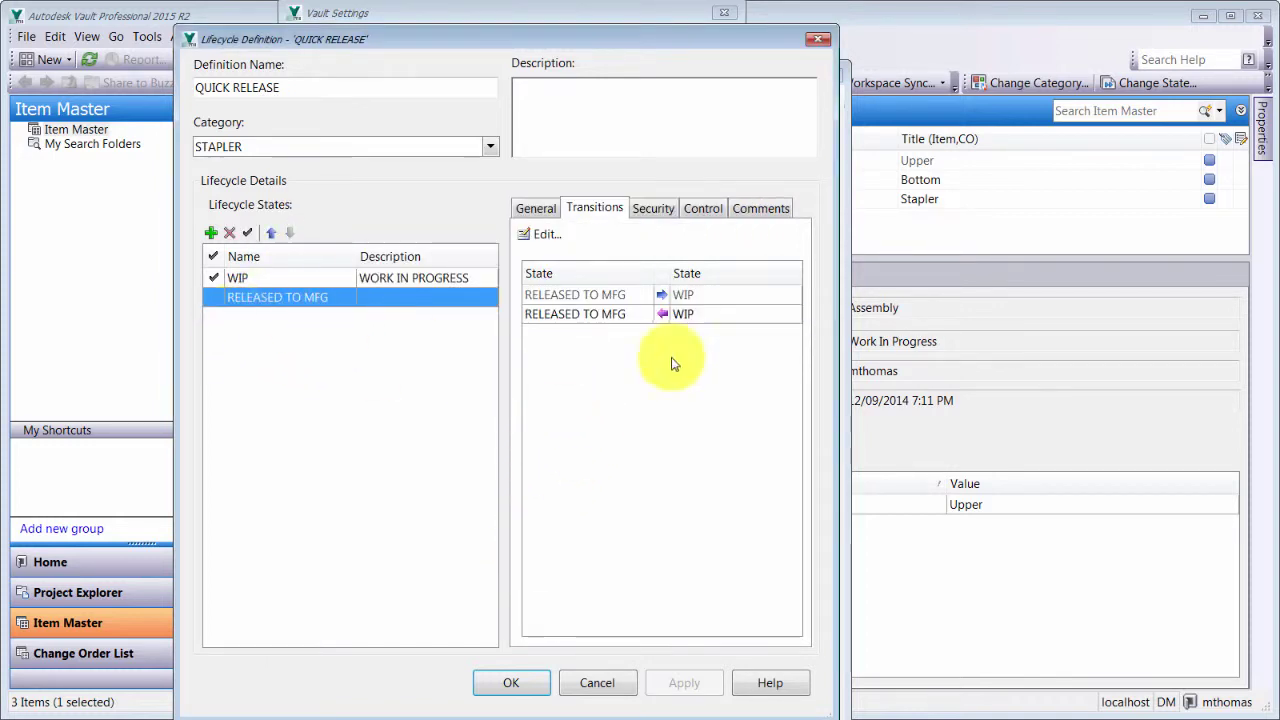
pyautogui.click(592, 314)
pyautogui.click(545, 236)
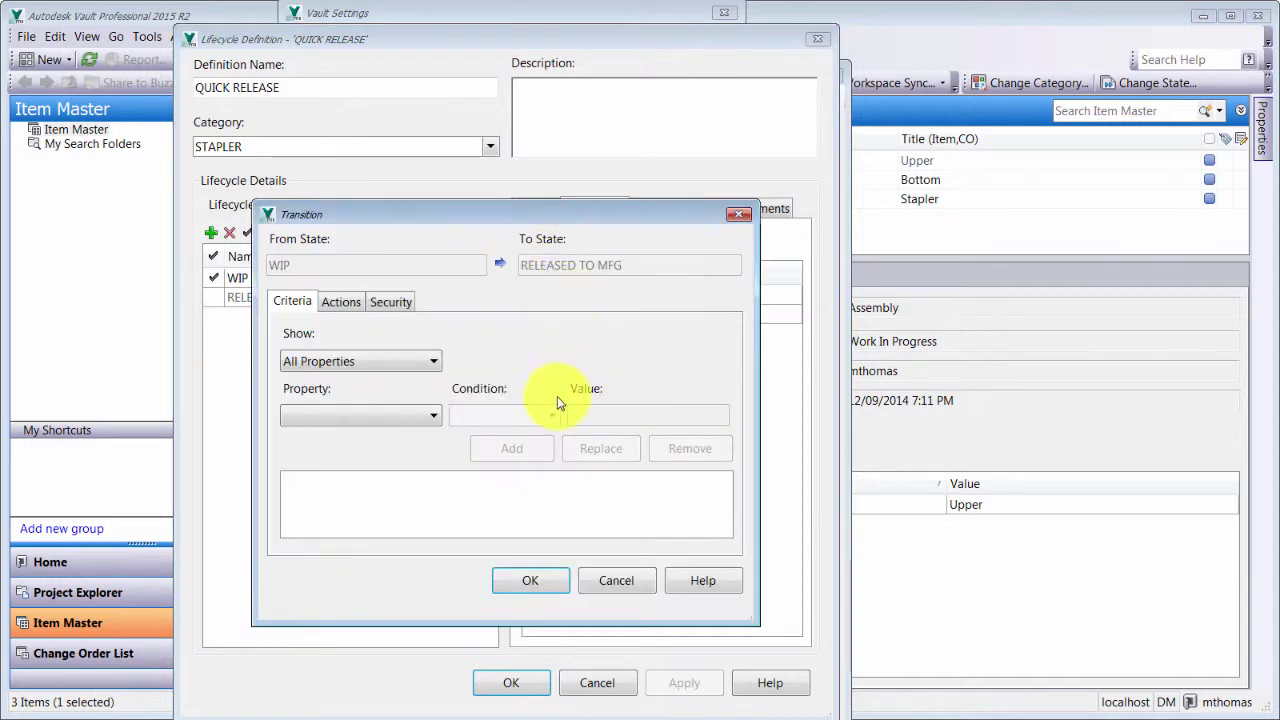
pyautogui.click(341, 301)
pyautogui.click(388, 301)
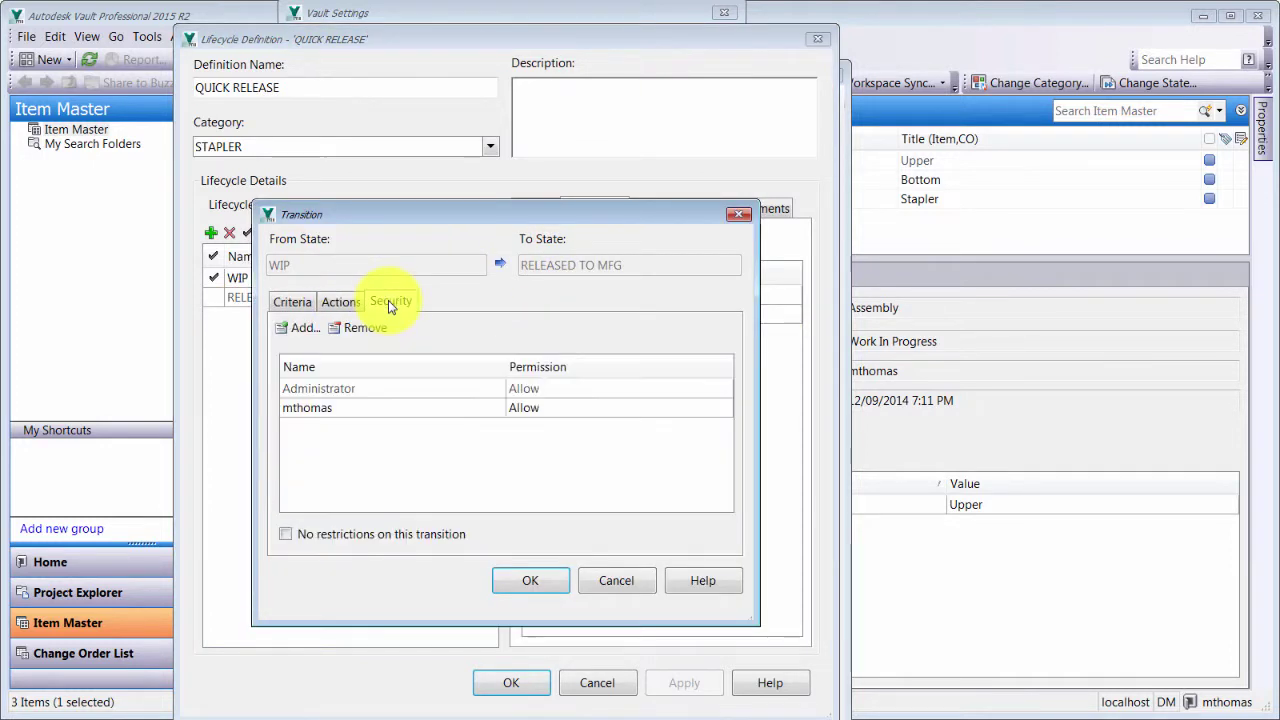
pyautogui.click(613, 583)
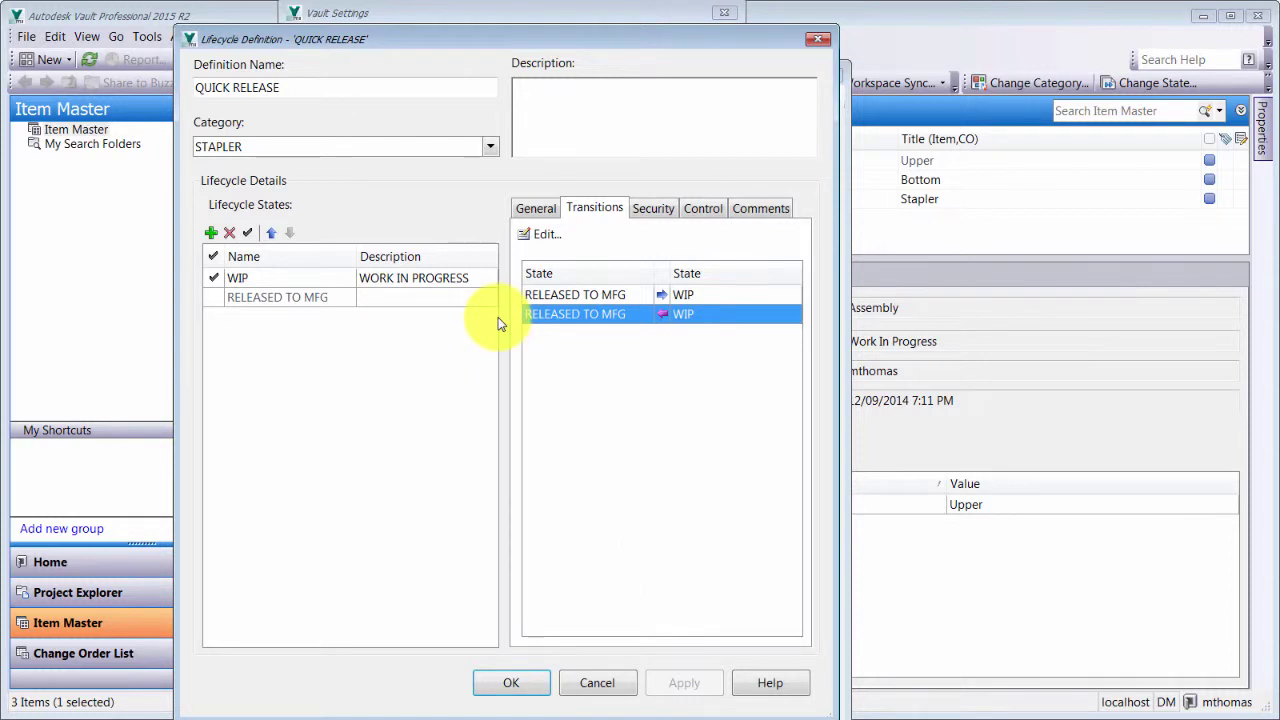
# Enable security for associated files of items on the RELEASED TO MFG state, with the action Apply item security to associated files.
pyautogui.click(650, 210)
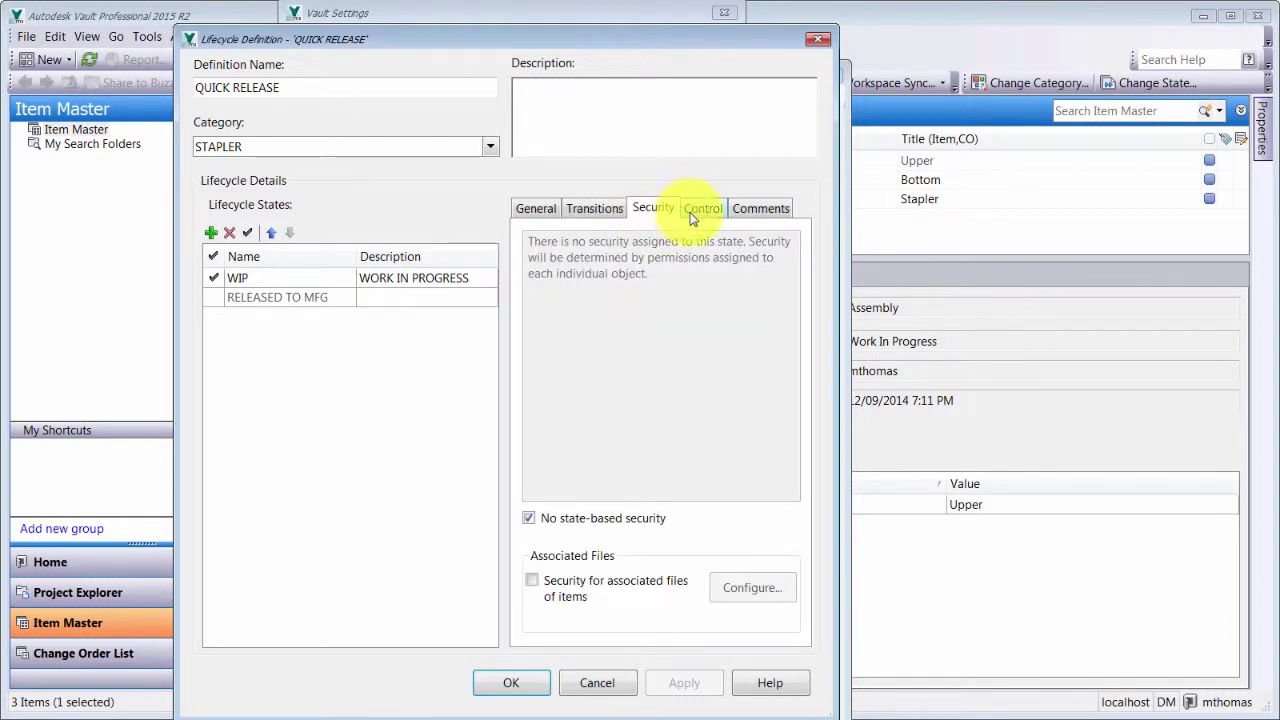
pyautogui.click(255, 280)
pyautogui.click(258, 300)
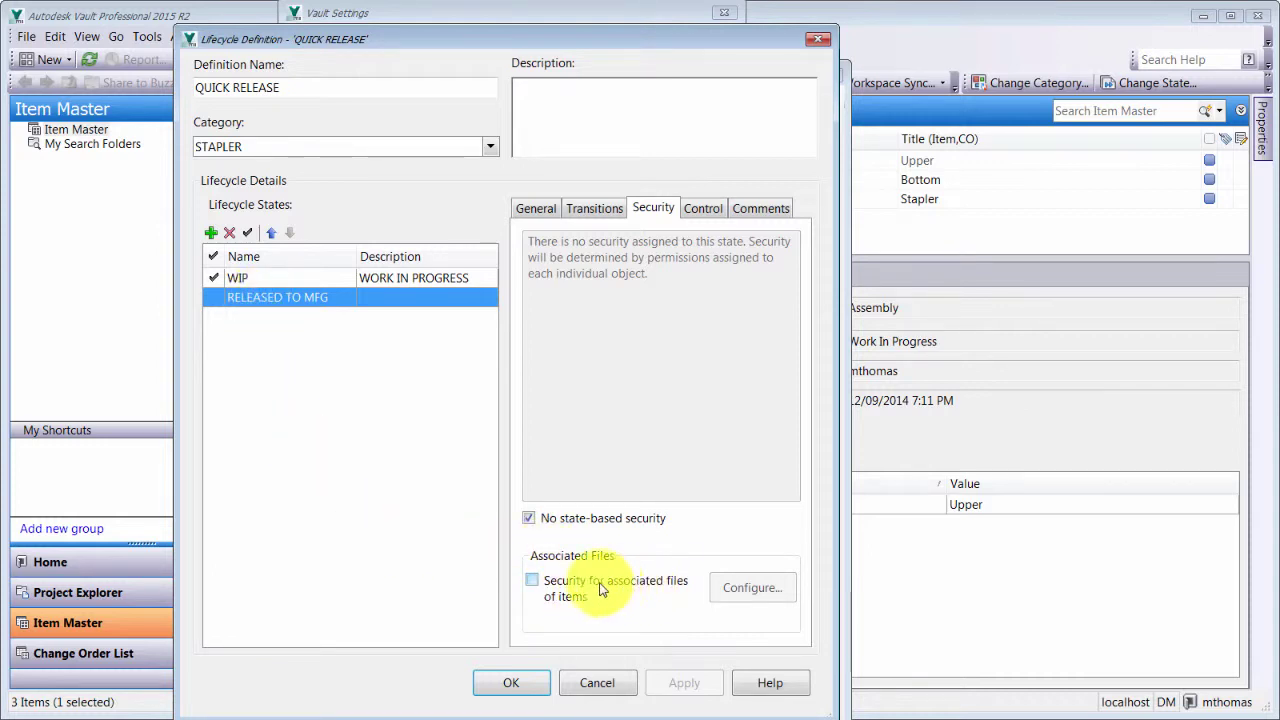
pyautogui.click(566, 580)
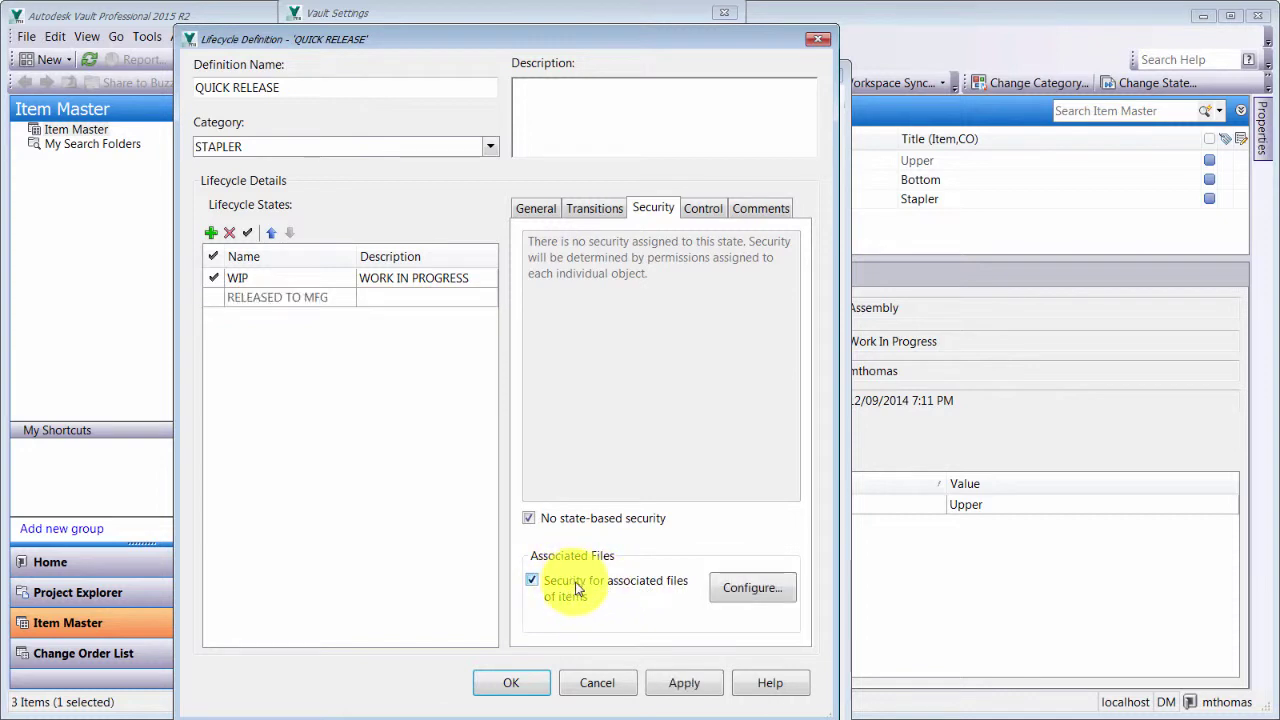
pyautogui.click(251, 295)
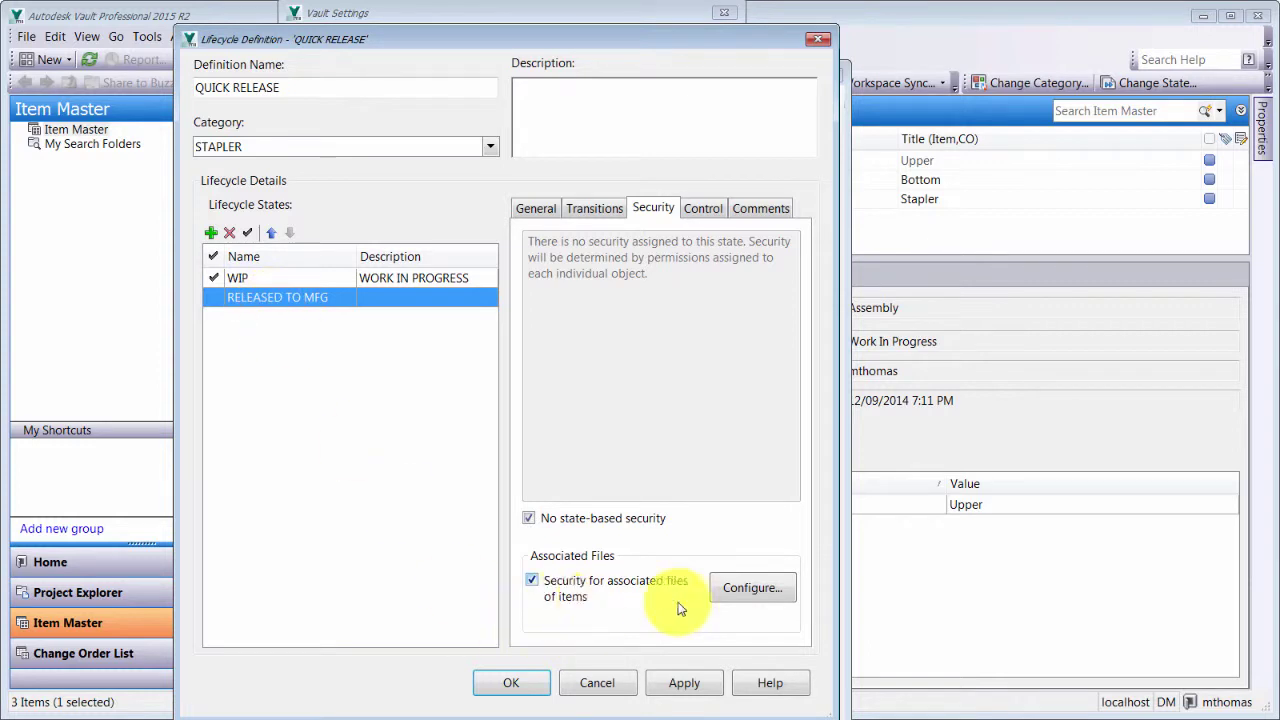
pyautogui.click(730, 590)
pyautogui.click(489, 248)
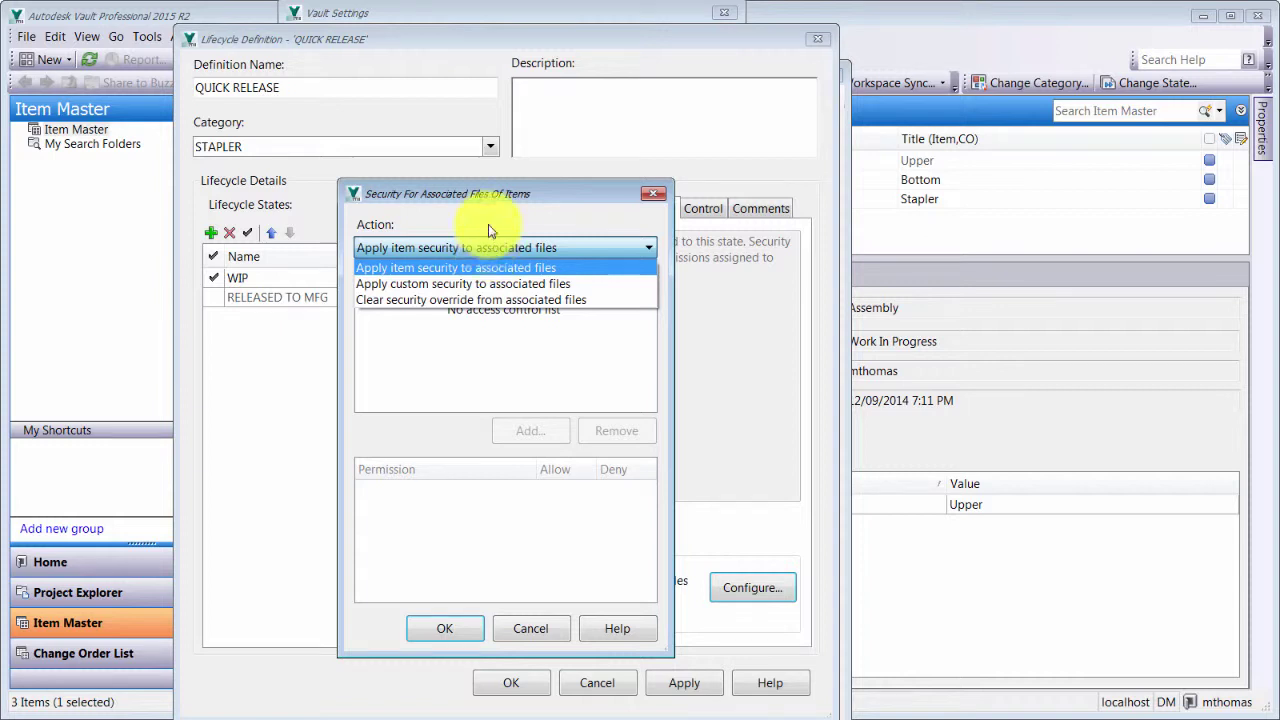
pyautogui.click(476, 264)
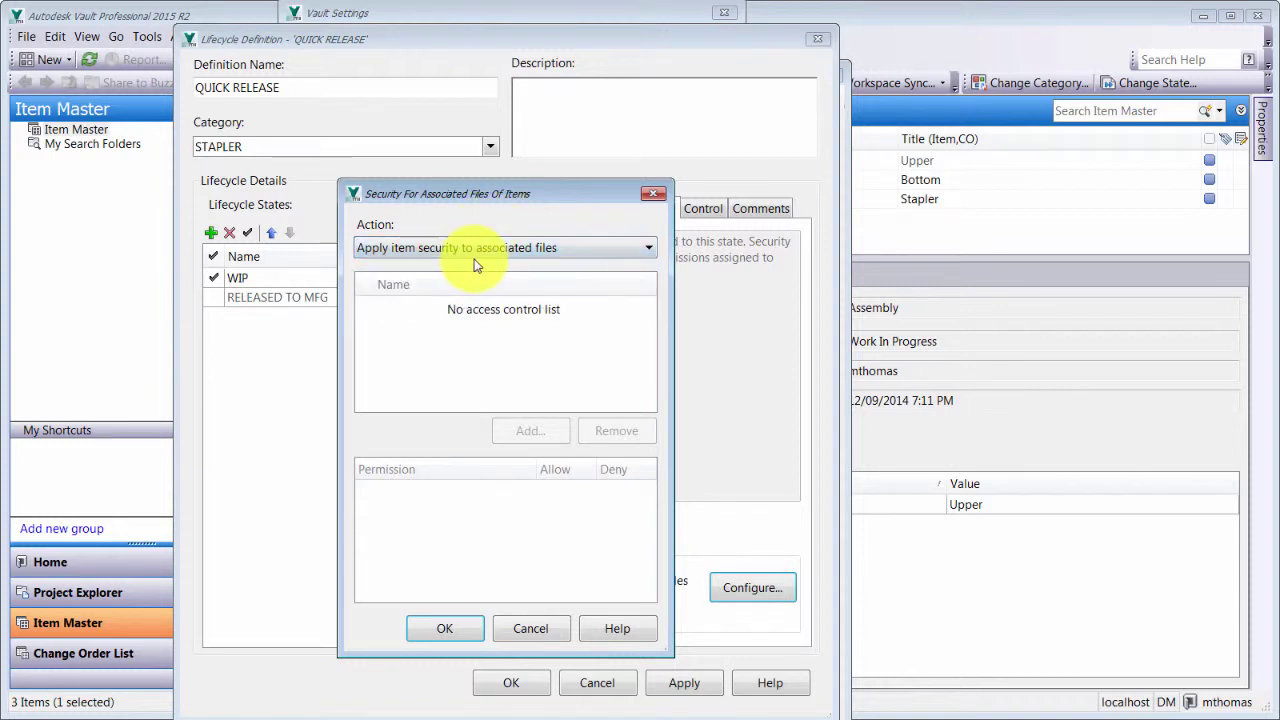
pyautogui.click(446, 629)
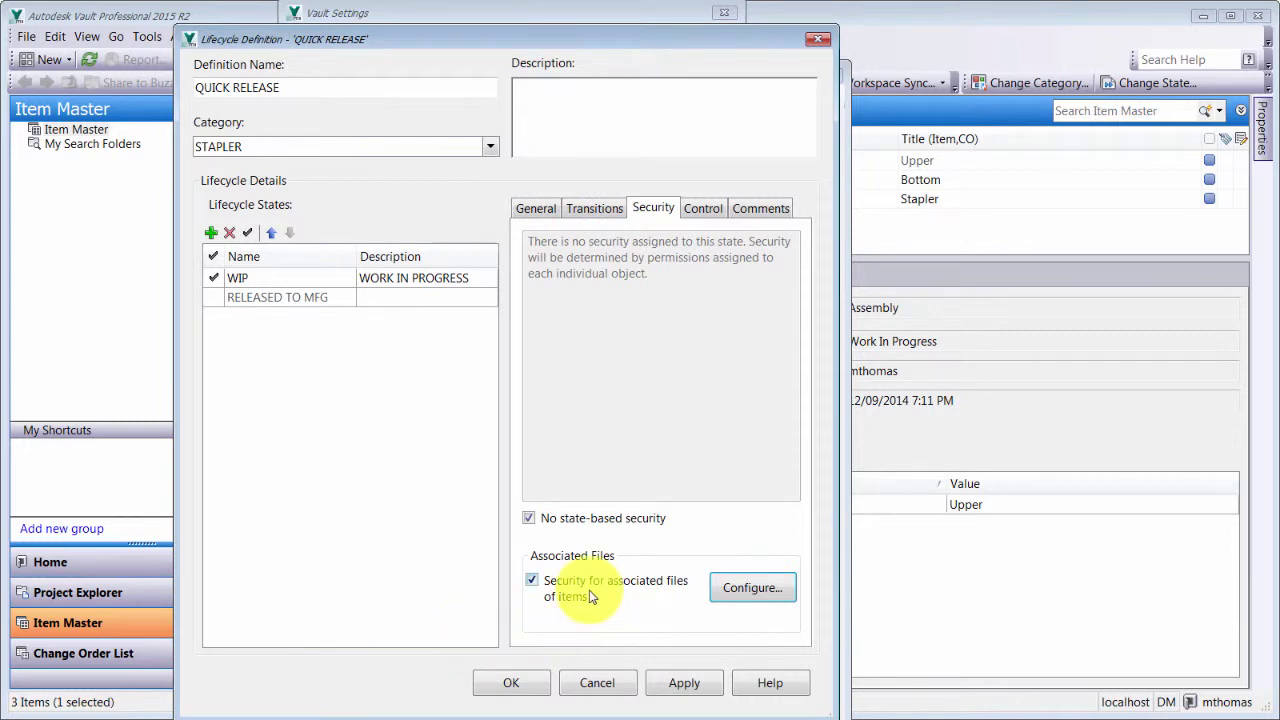
# Turn on state-based security for RELEASED TO MFG and add the signed-in user to its access control list.
pyautogui.click(594, 520)
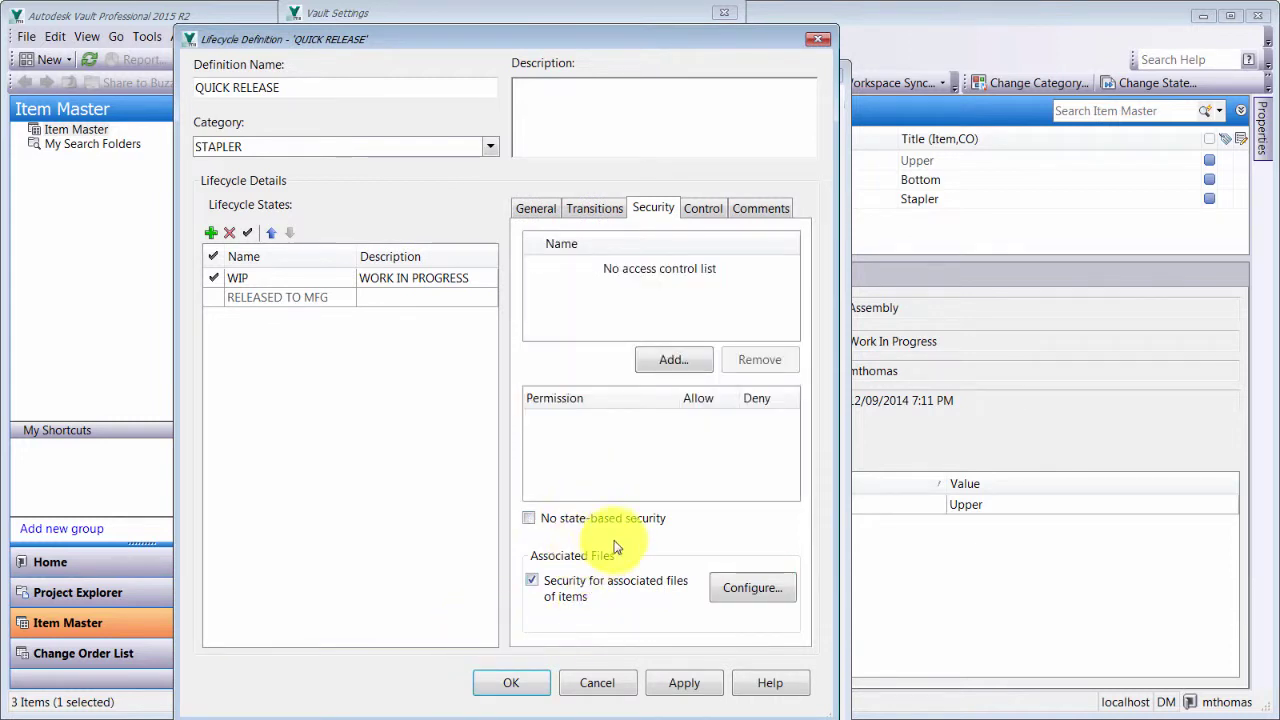
pyautogui.click(673, 360)
pyautogui.click(333, 413)
pyautogui.click(522, 336)
pyautogui.click(559, 590)
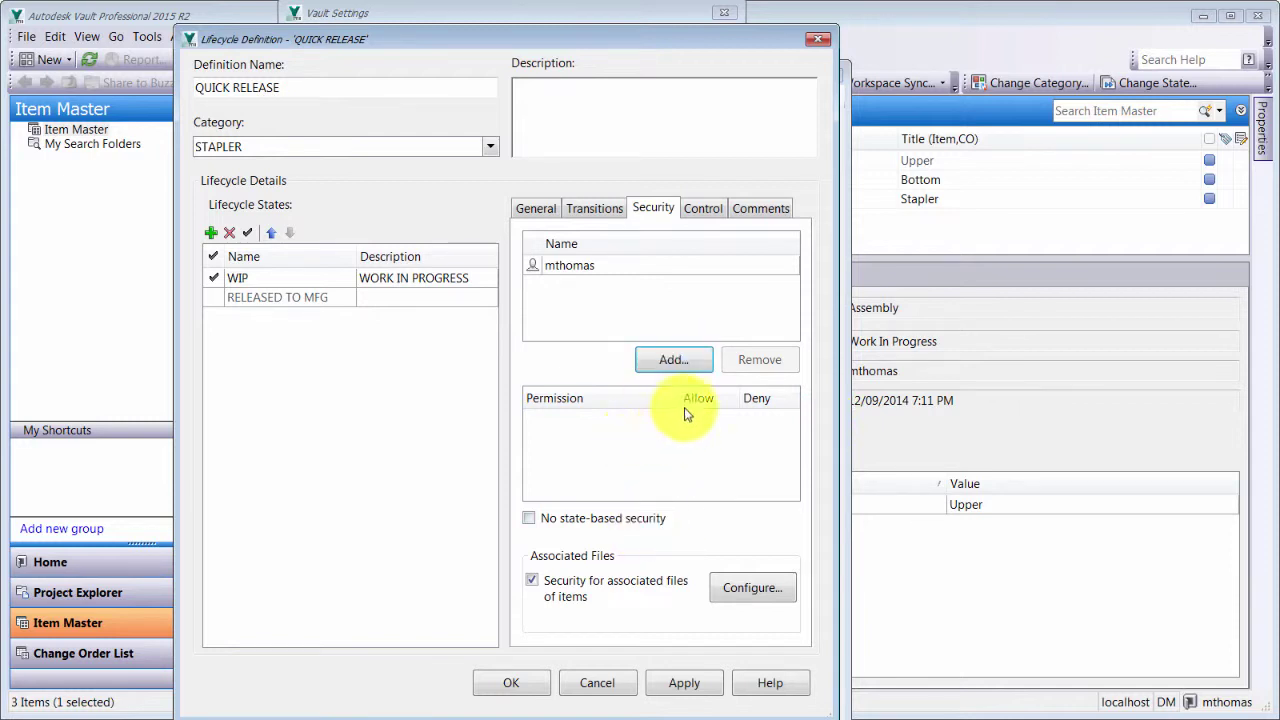
# Allow the signed-in user the Modify permission in the RELEASED TO MFG state's security.
pyautogui.click(586, 267)
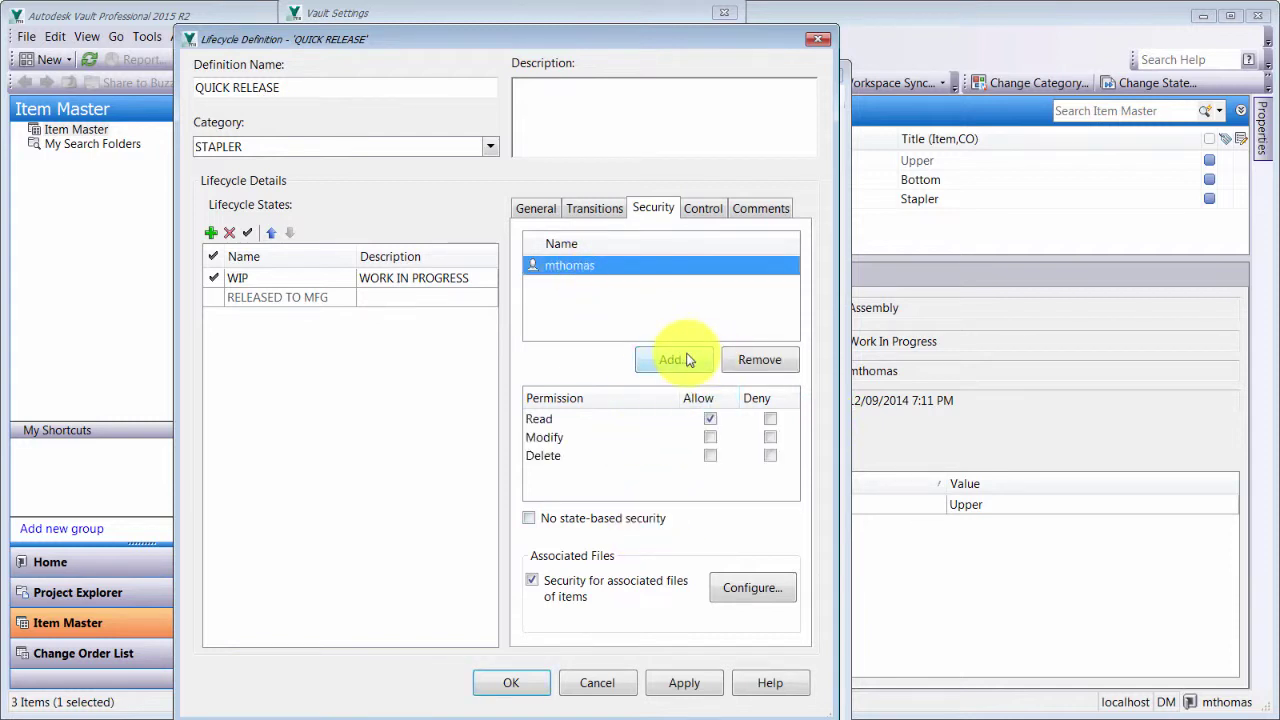
pyautogui.click(710, 436)
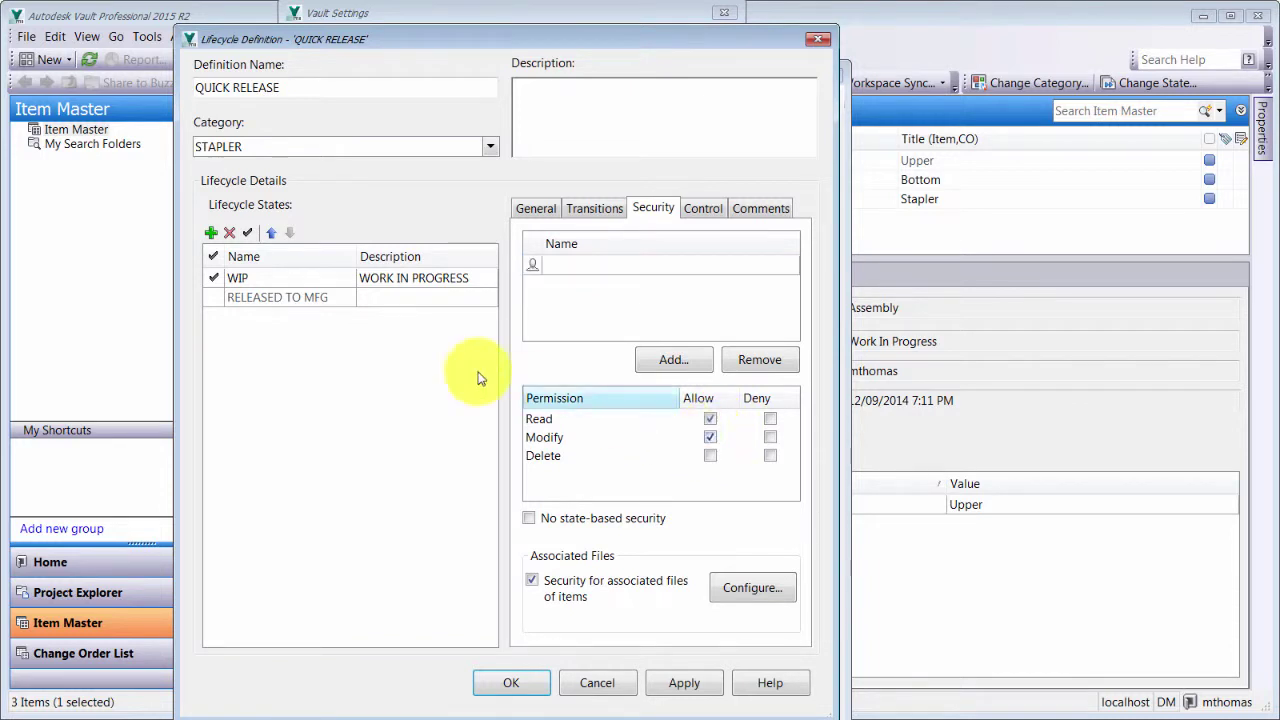
pyautogui.click(300, 300)
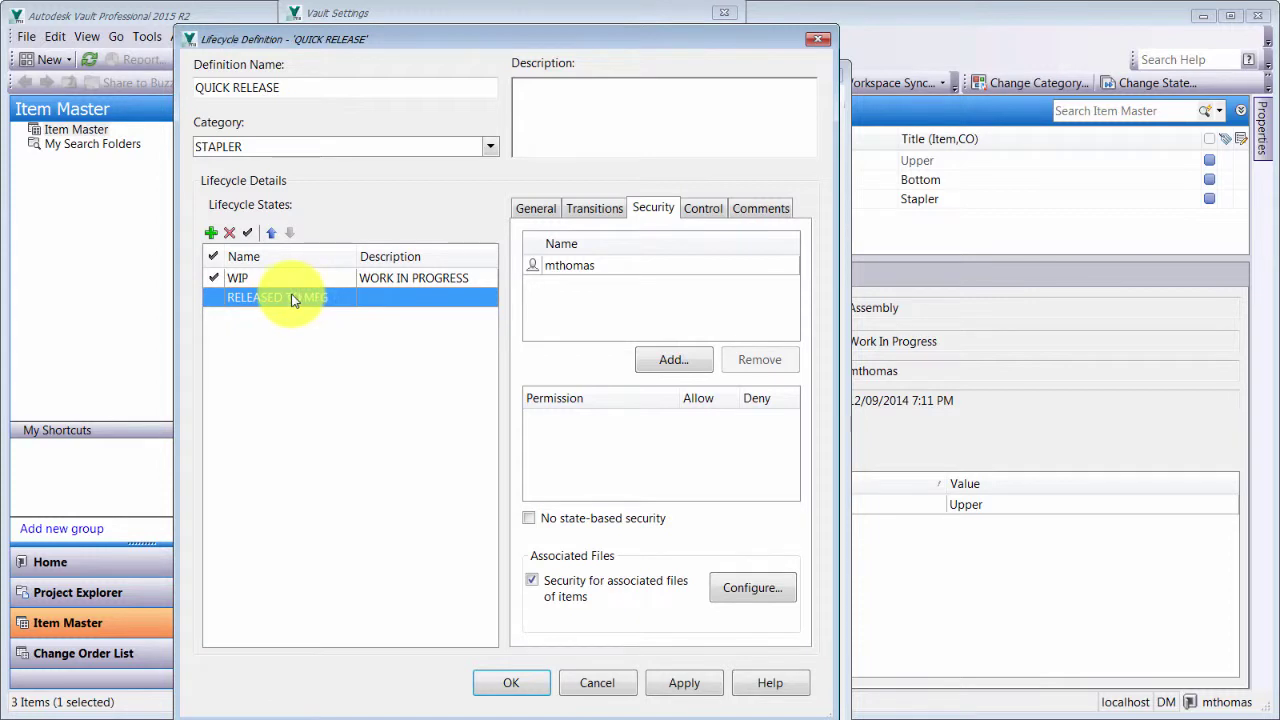
pyautogui.click(565, 268)
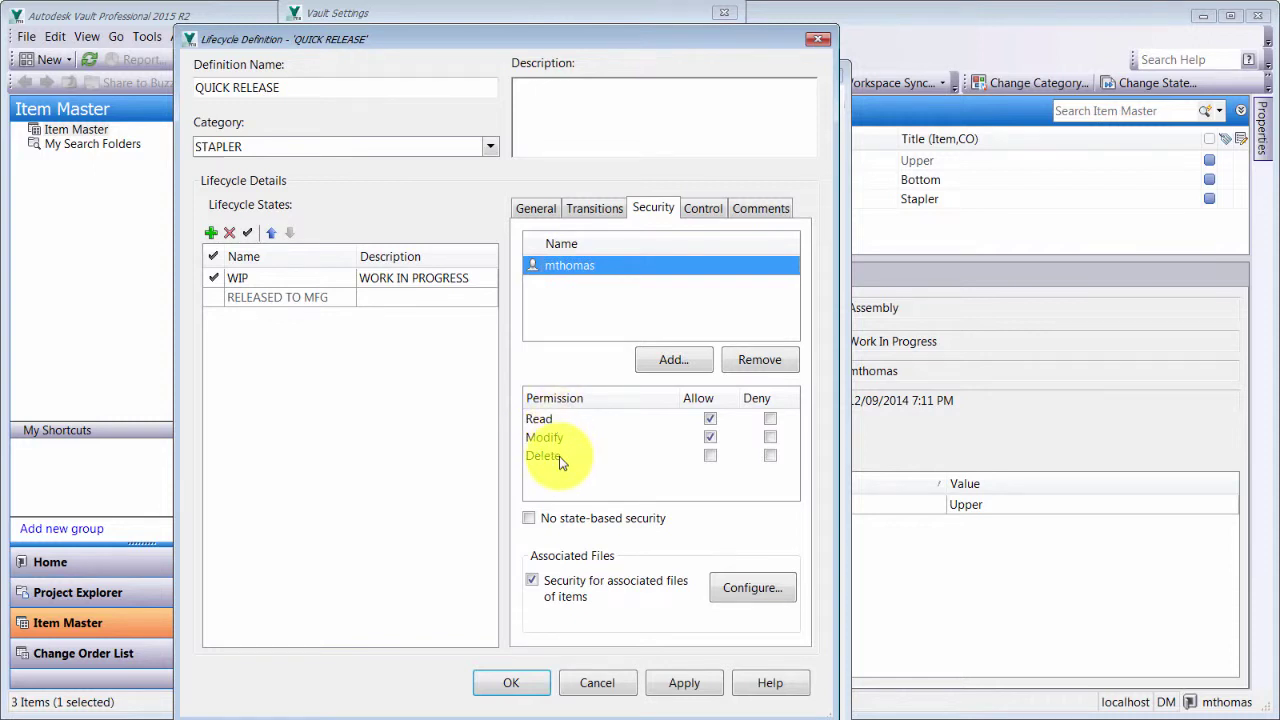
# Mark RELEASED TO MFG as a "Released" state in its control settings.
pyautogui.click(703, 210)
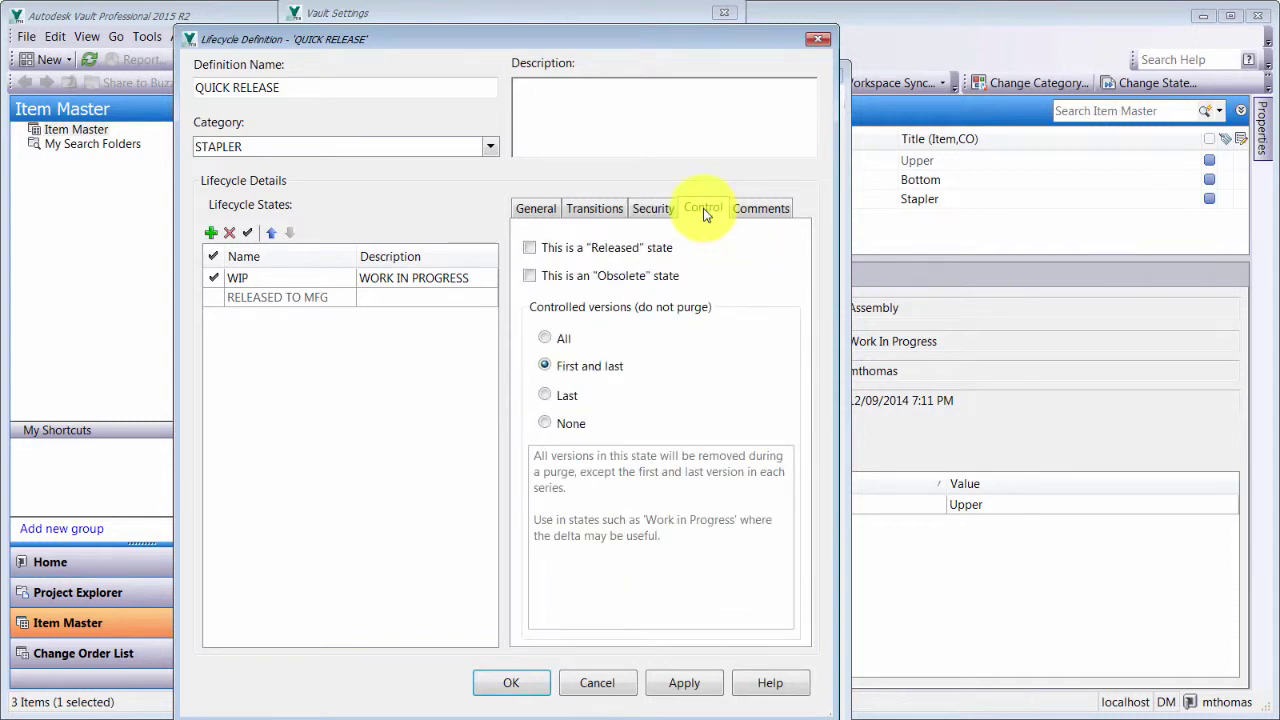
pyautogui.click(300, 297)
pyautogui.click(616, 250)
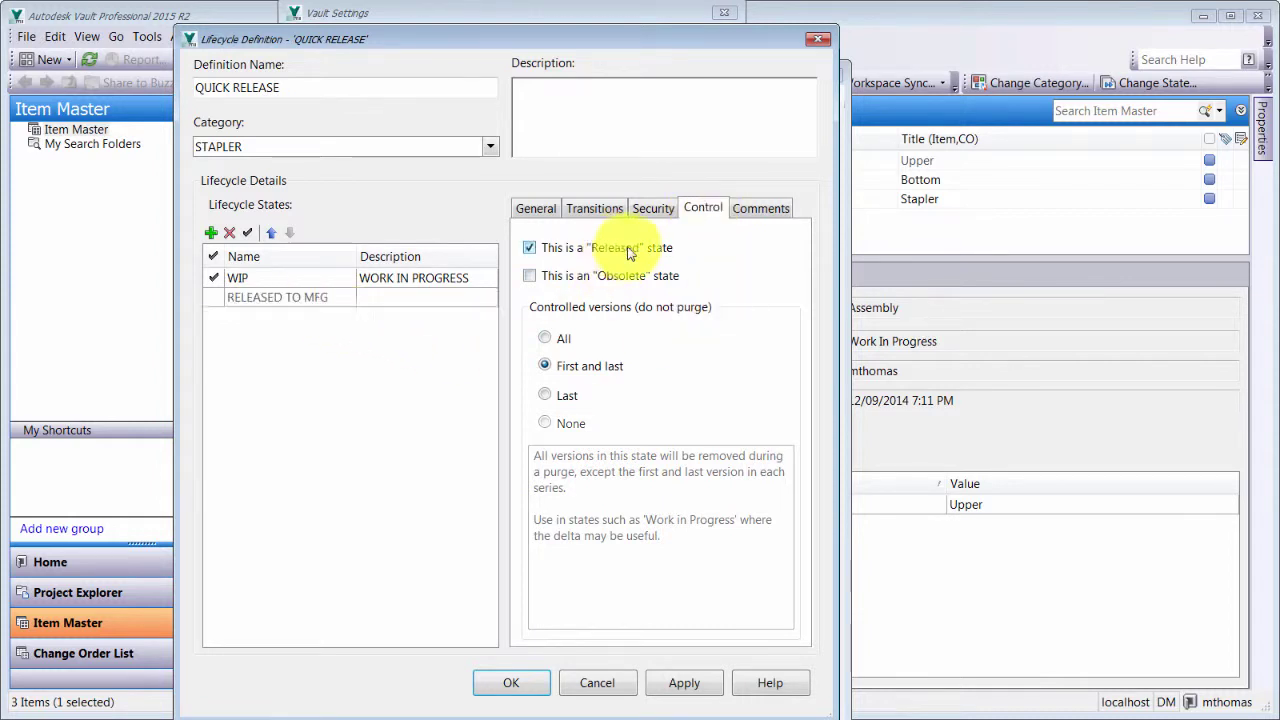
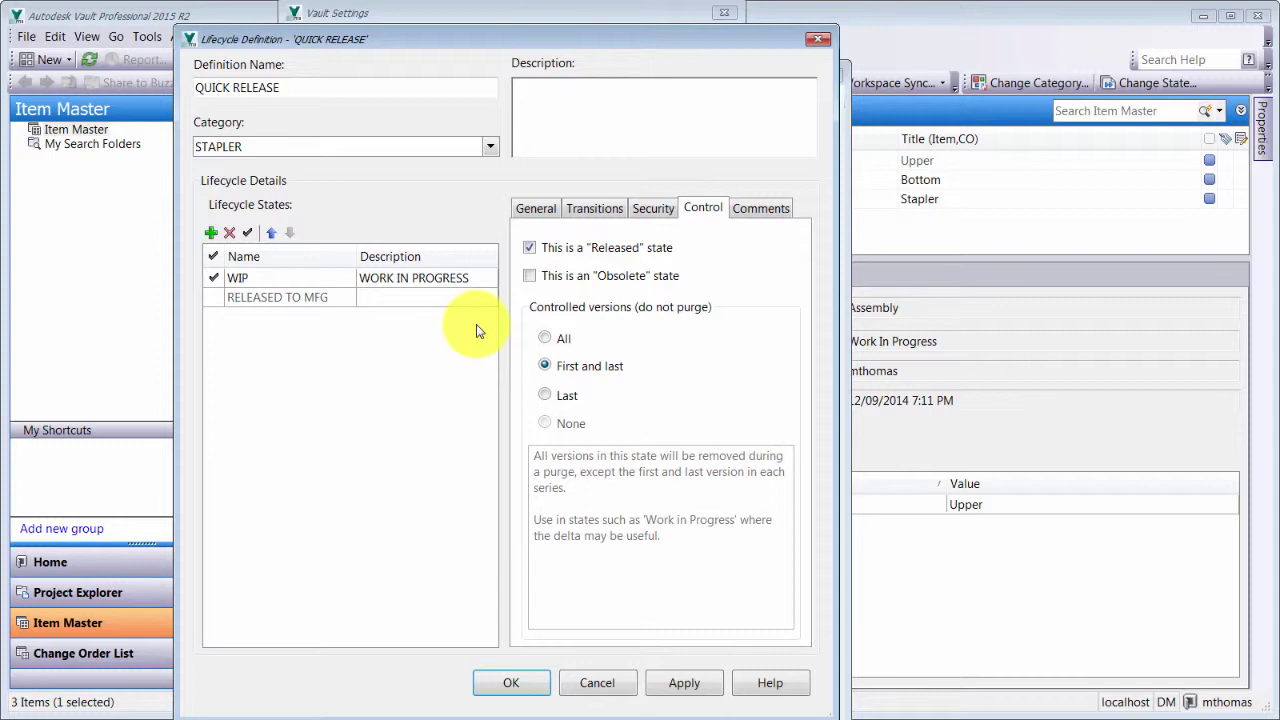
# On the WIP to RELEASED TO MFG transition, enable Check that associated item file links are up to date for Primary File Links.
pyautogui.click(295, 280)
pyautogui.click(592, 207)
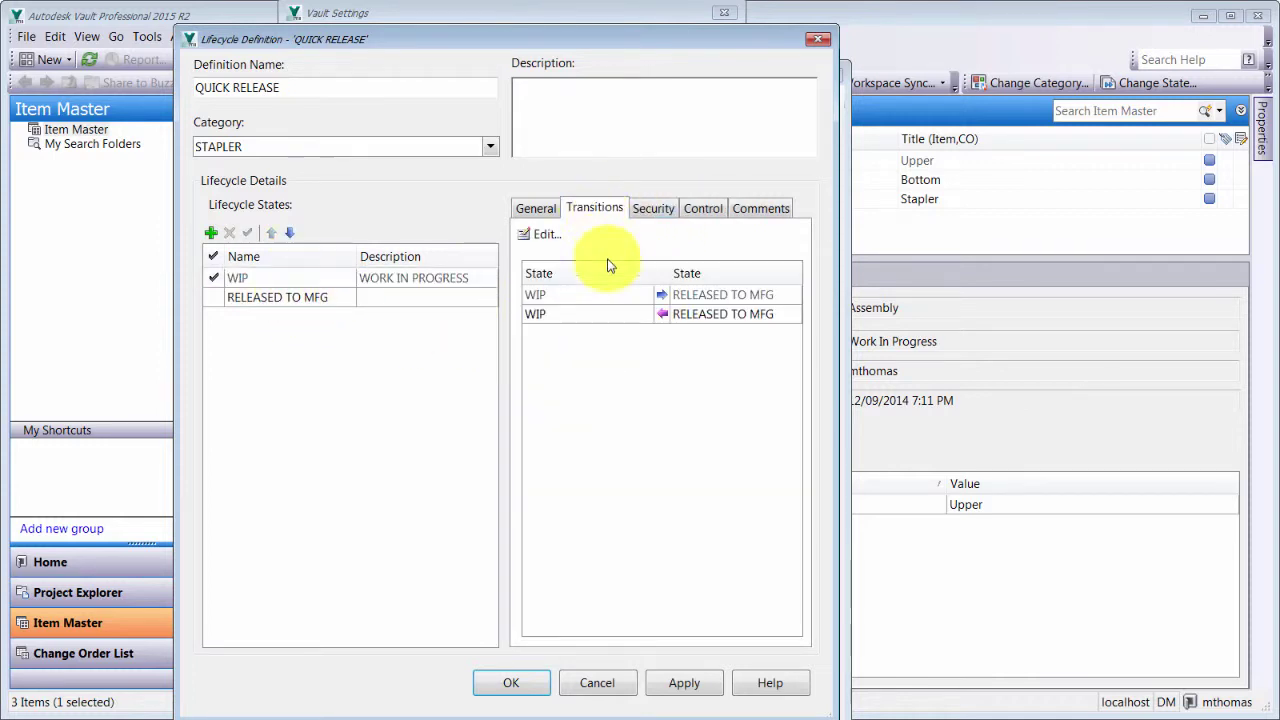
pyautogui.click(571, 298)
pyautogui.click(545, 233)
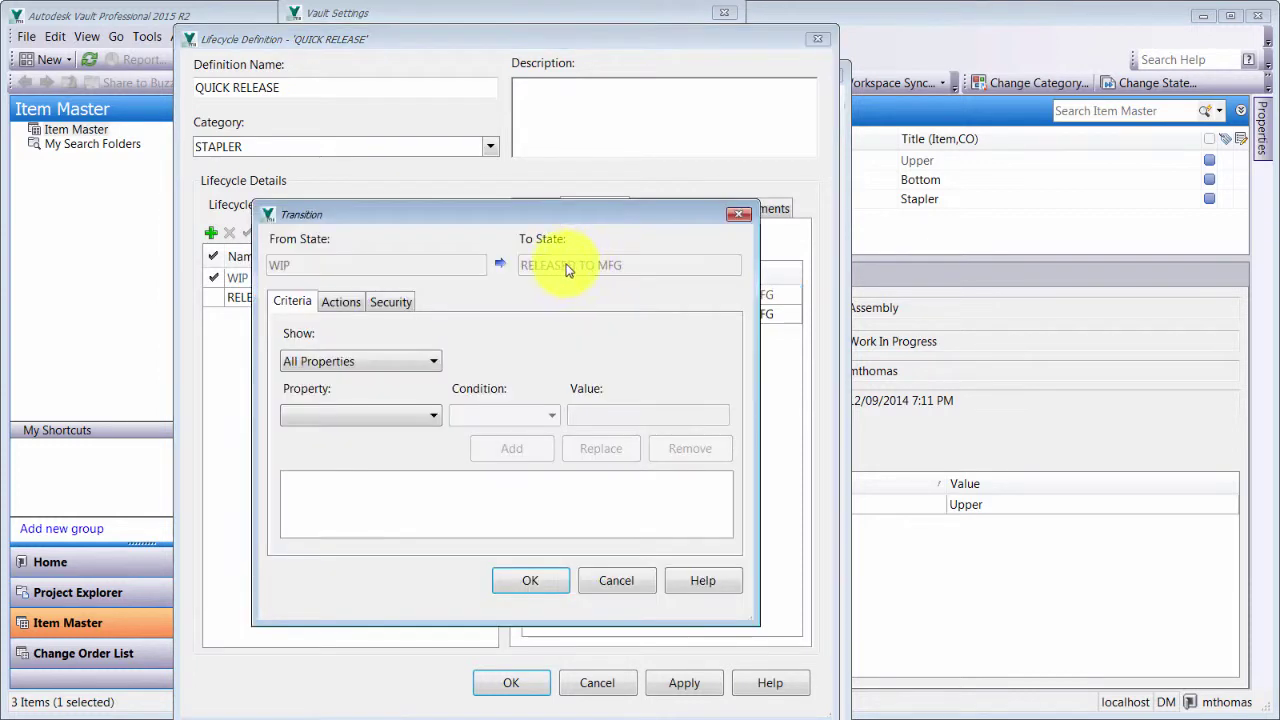
pyautogui.click(350, 308)
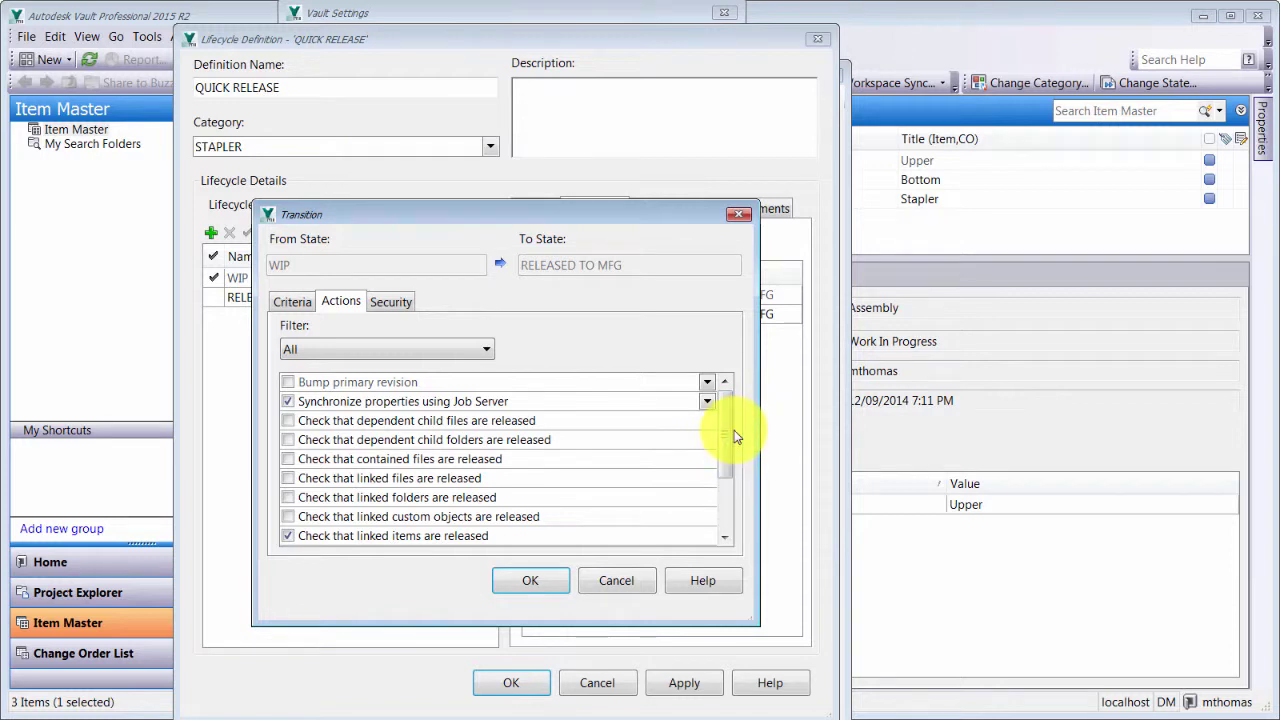
pyautogui.moveTo(735, 436); pyautogui.dragTo(707, 505)
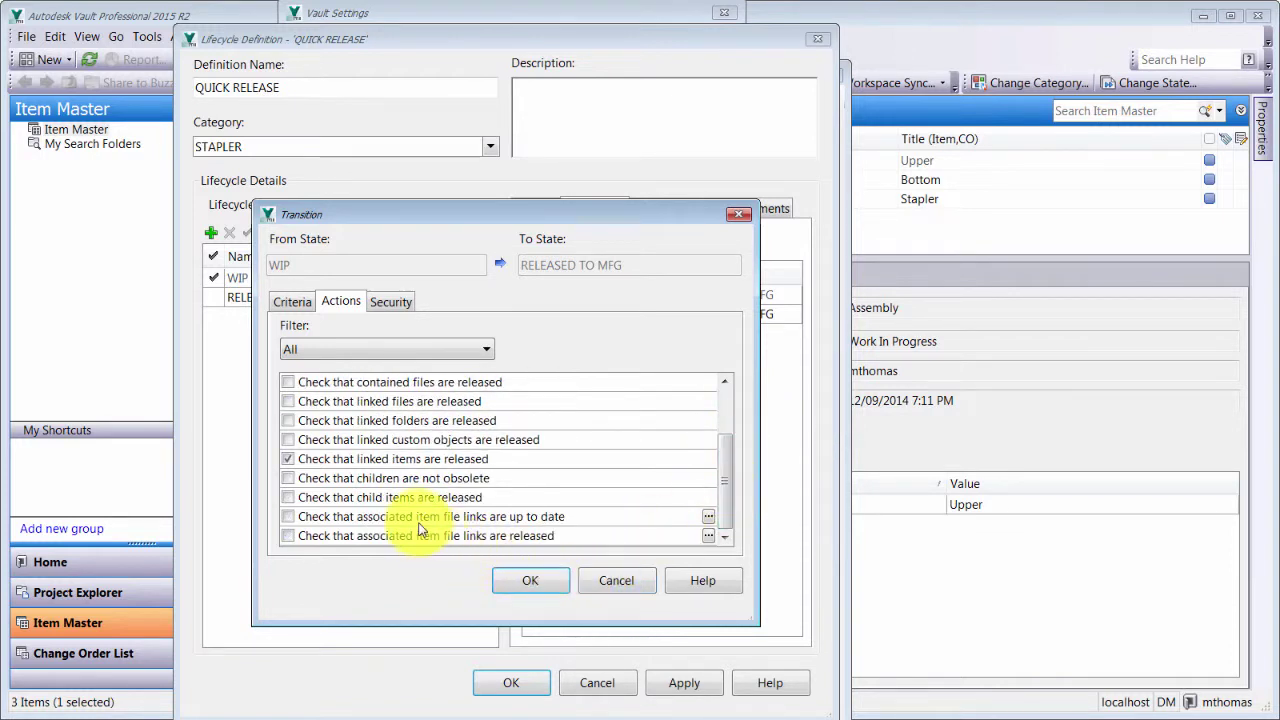
pyautogui.click(289, 517)
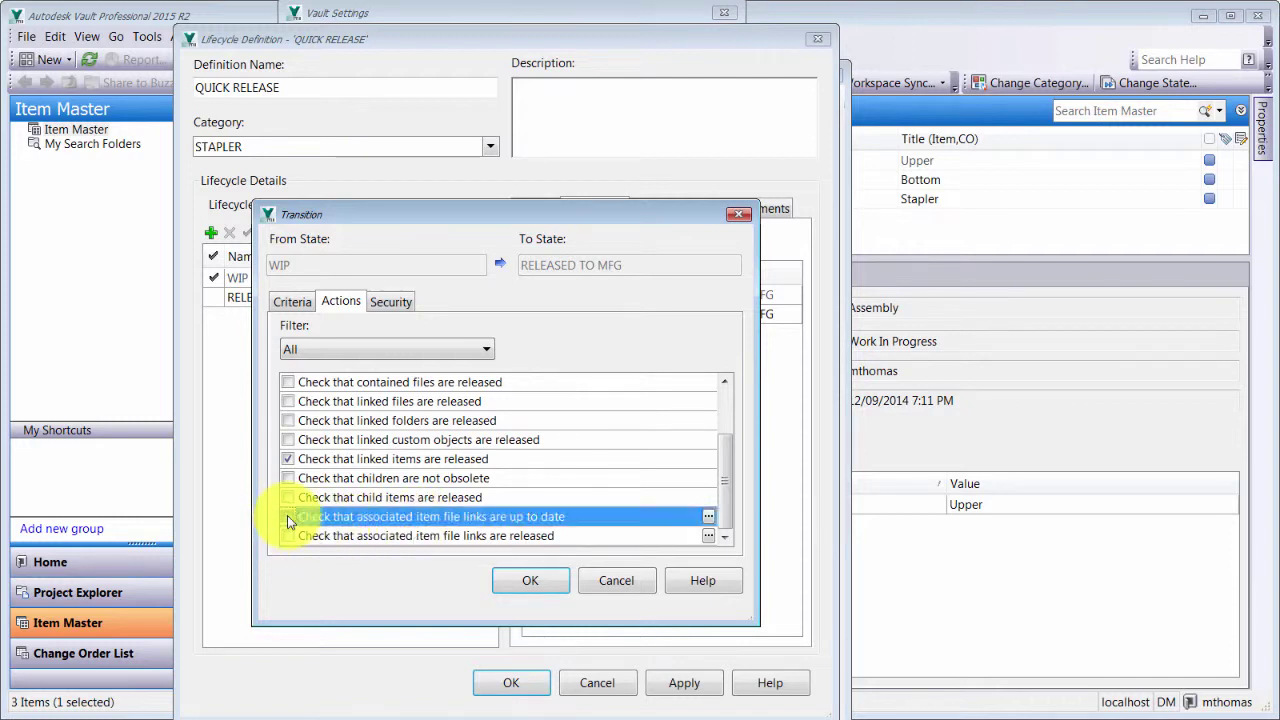
pyautogui.moveTo(287, 541); pyautogui.dragTo(500, 398)
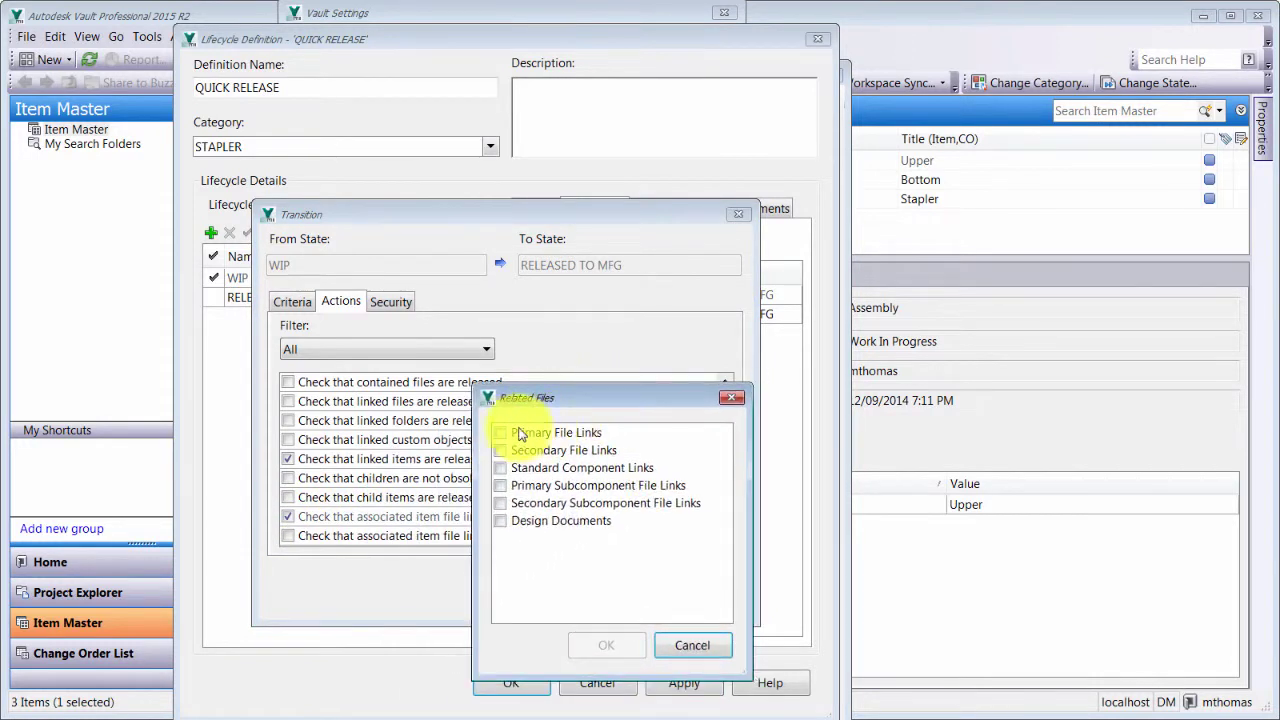
pyautogui.click(508, 435)
pyautogui.click(604, 645)
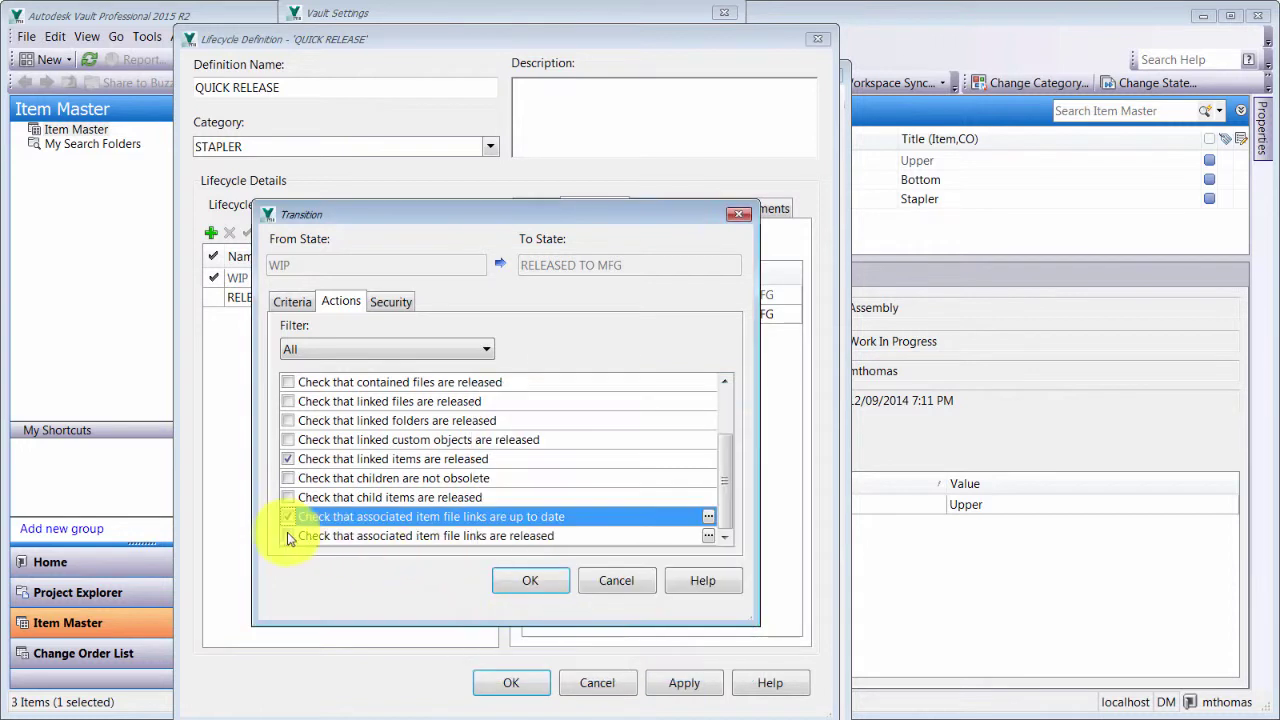
# Enable the transition action Check that associated item file links are released for Primary File Links.
pyautogui.click(287, 535)
pyautogui.moveTo(437, 549); pyautogui.dragTo(644, 426)
pyautogui.click(548, 462)
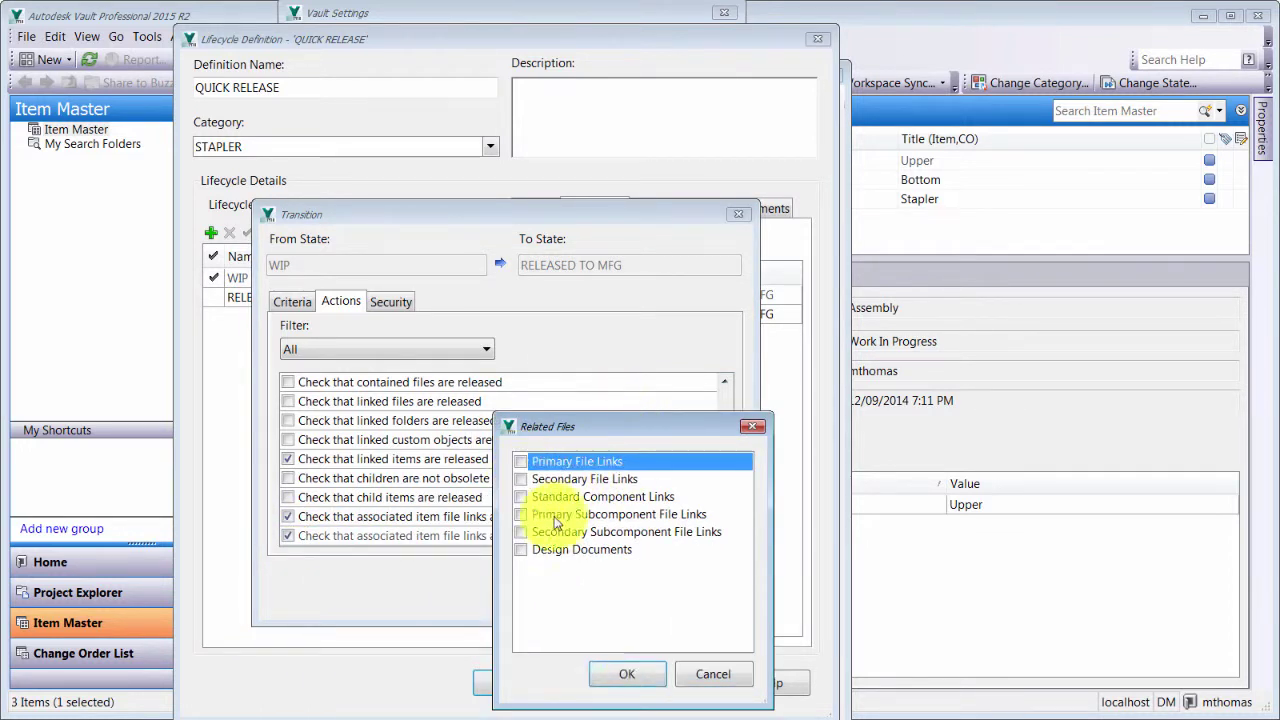
pyautogui.click(628, 675)
# Look over the transition's action list and its filter options, then save the transition and the QUICK RELEASE lifecycle definition.
pyautogui.moveTo(723, 514); pyautogui.dragTo(714, 414)
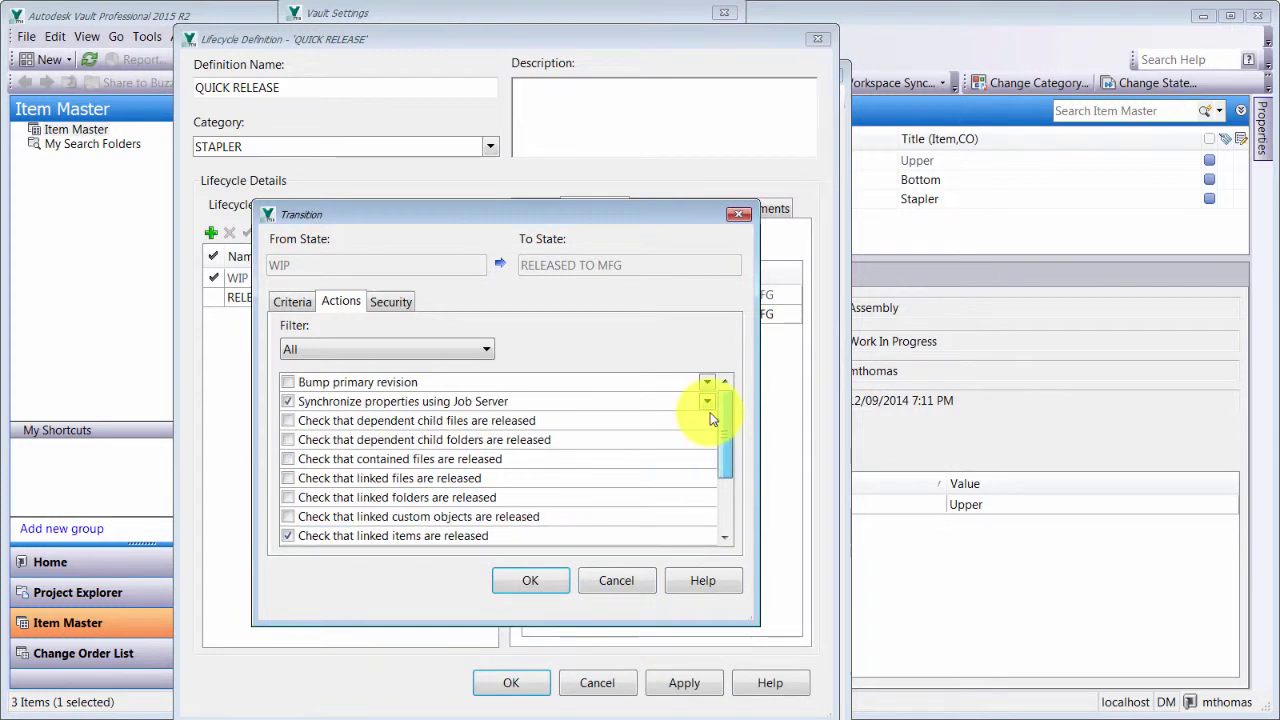
pyautogui.click(443, 350)
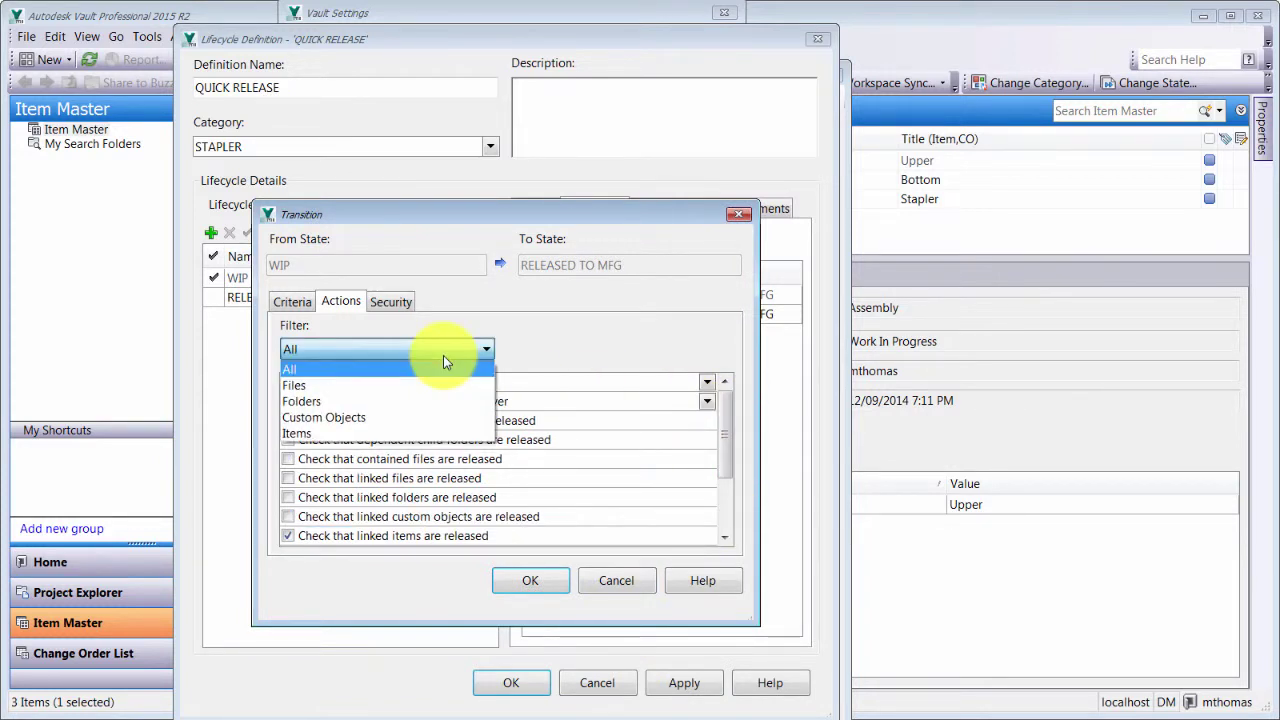
pyautogui.click(569, 357)
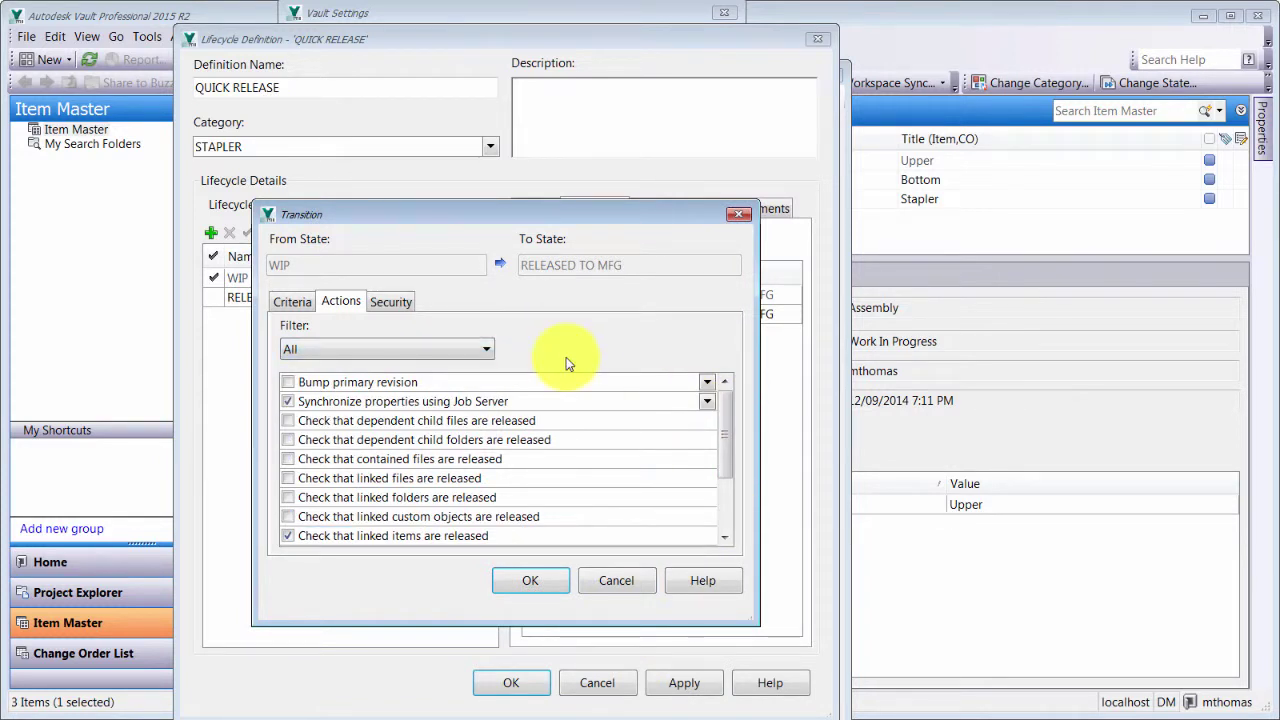
pyautogui.click(530, 580)
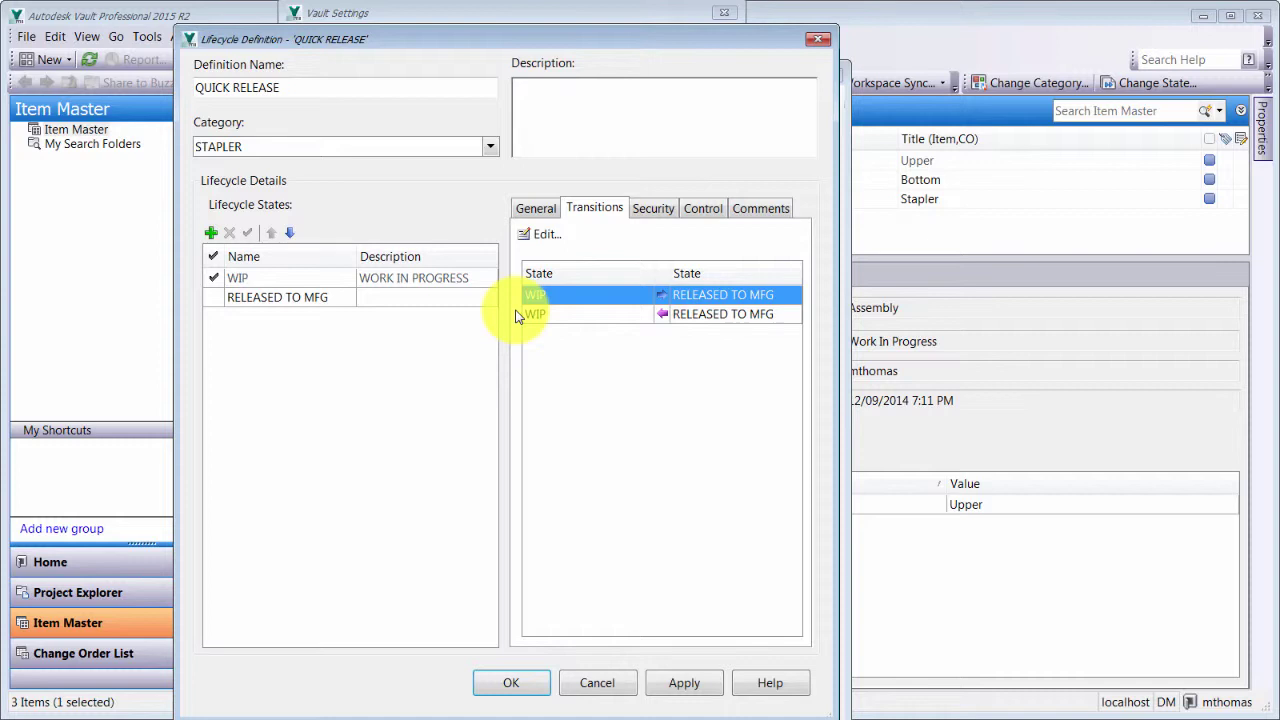
pyautogui.click(514, 680)
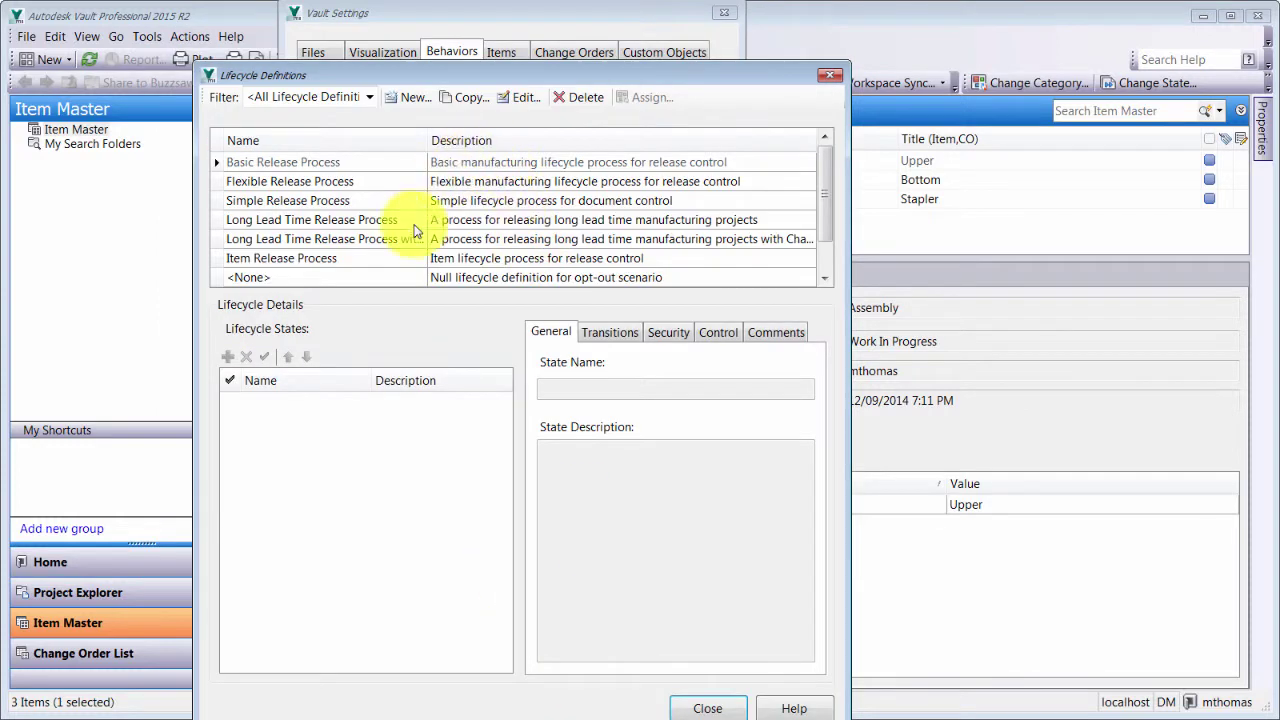
# Review the lifecycle definitions assigned to the STAPLER category and the list of revision schemes, without changing anything.
pyautogui.click(334, 95)
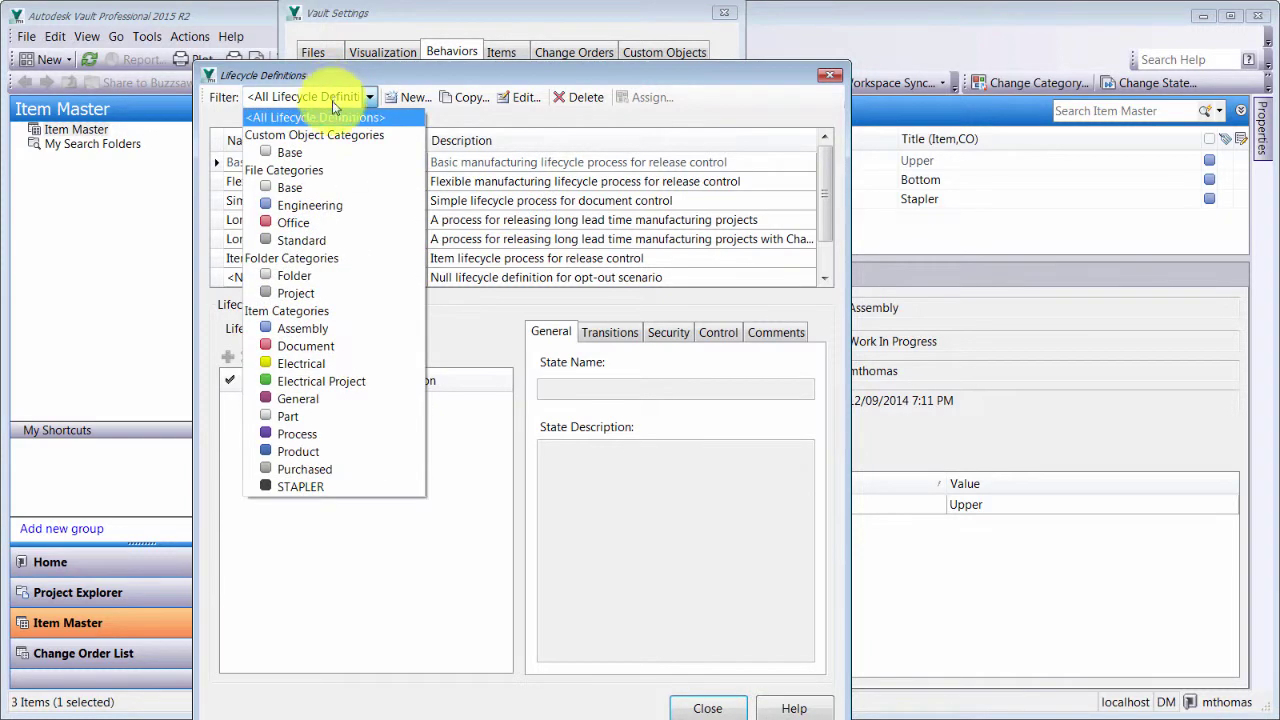
pyautogui.click(303, 486)
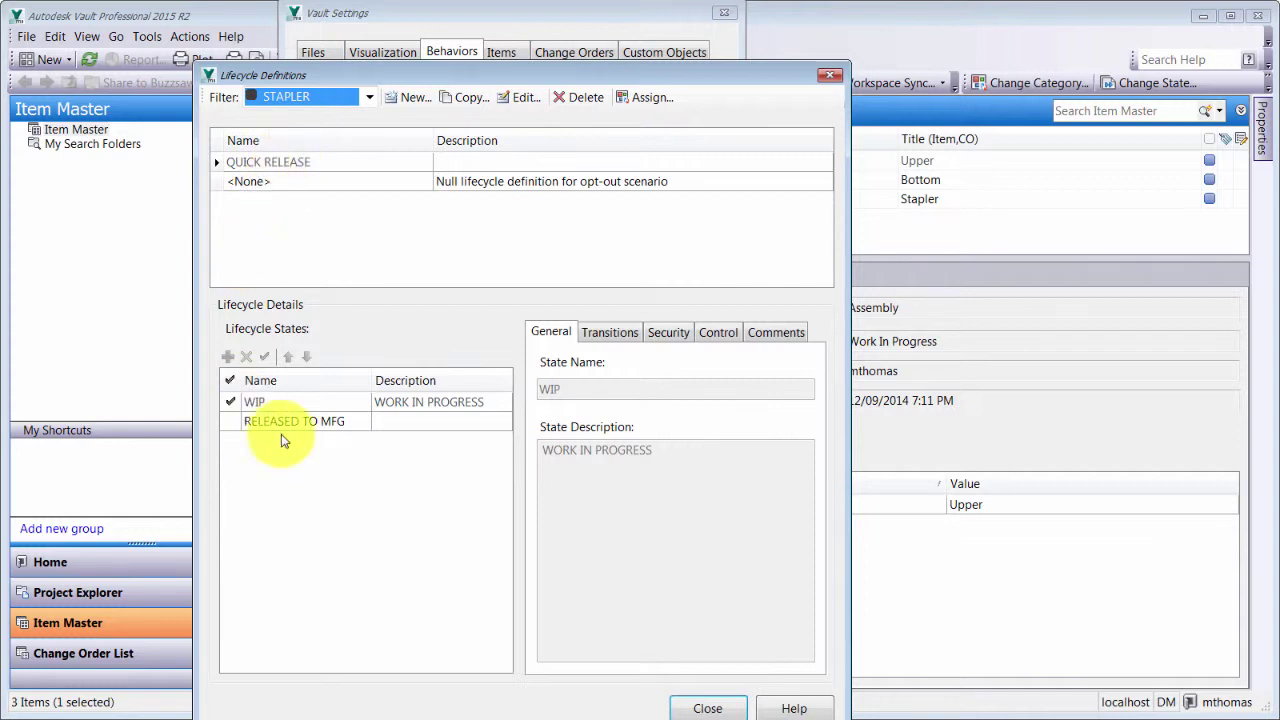
pyautogui.moveTo(474, 70); pyautogui.dragTo(482, 22)
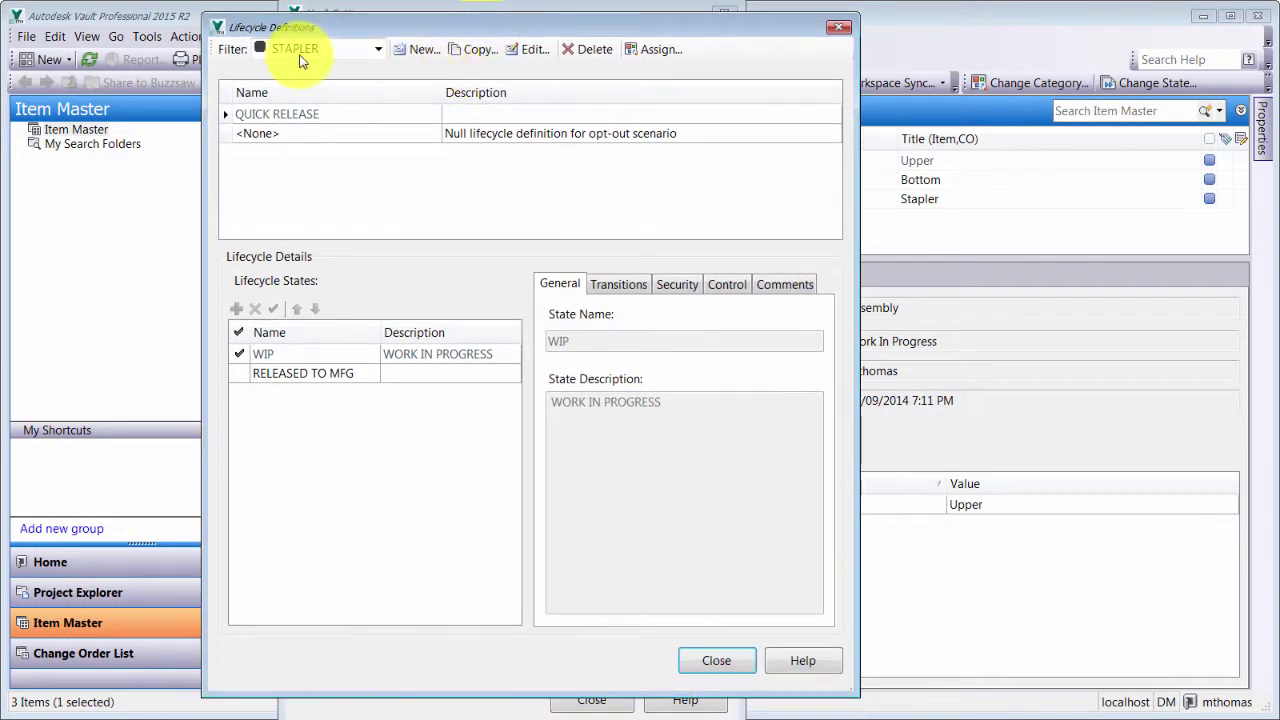
pyautogui.click(652, 50)
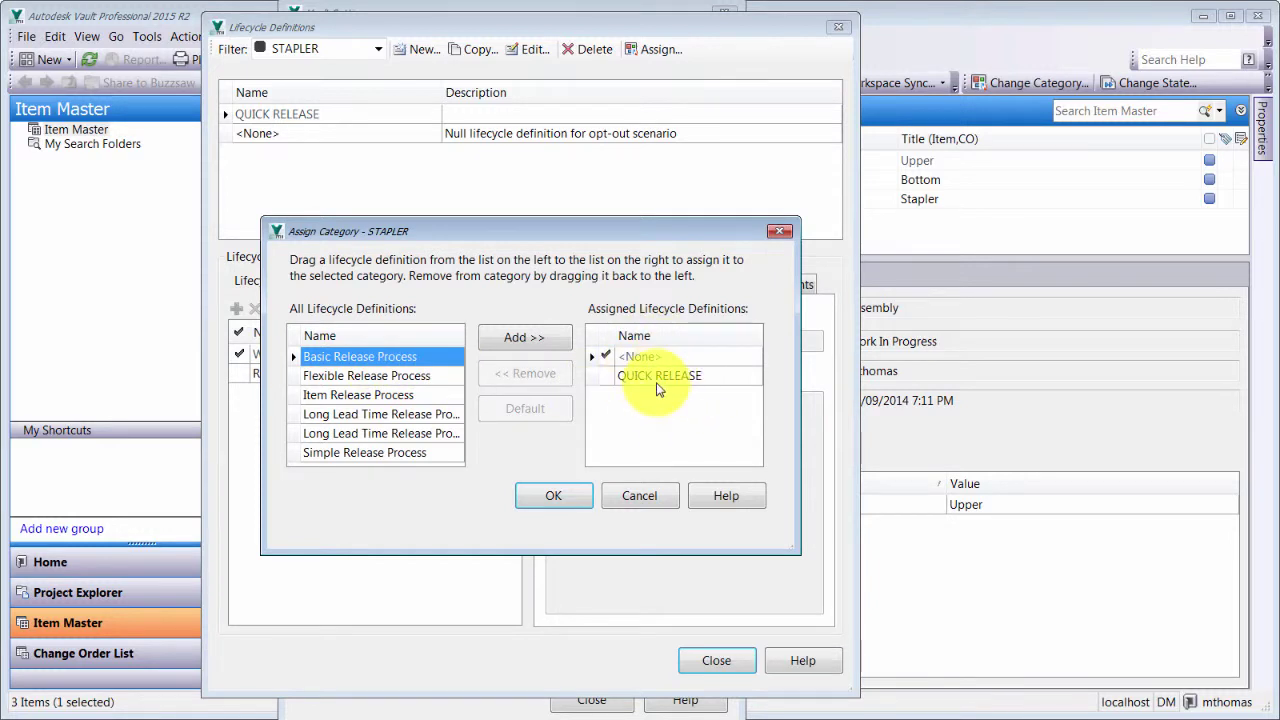
pyautogui.click(626, 491)
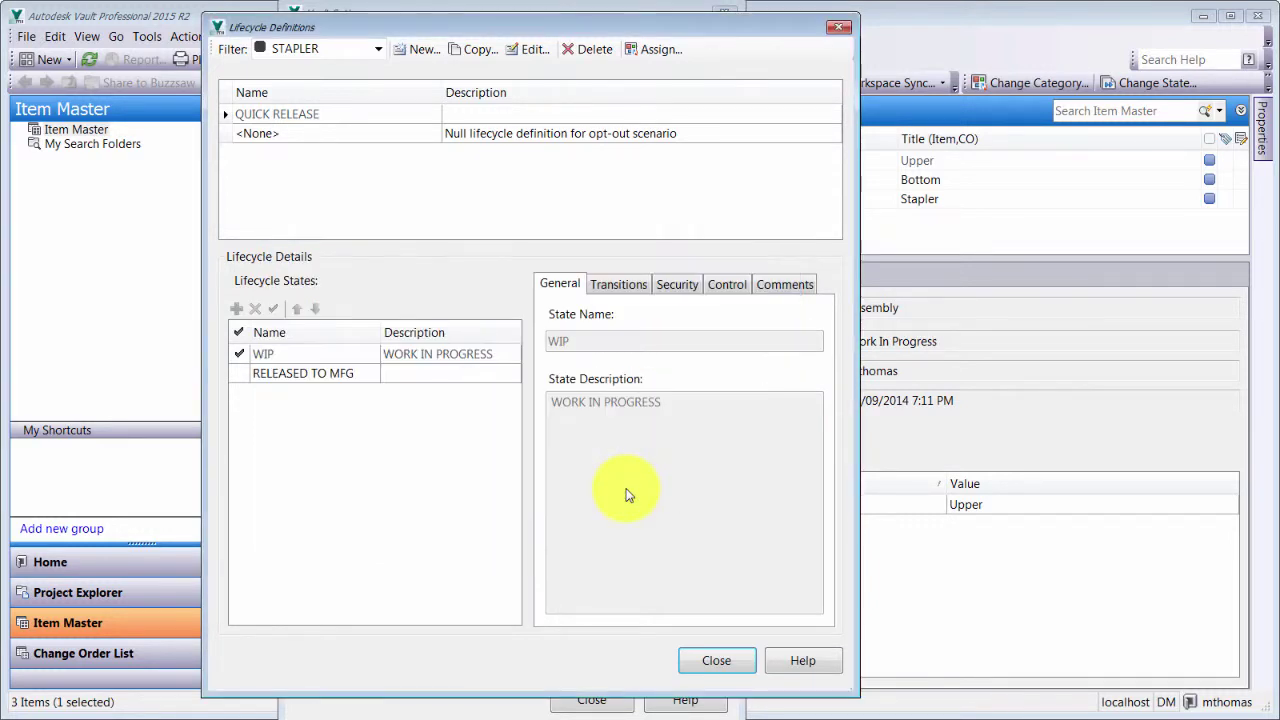
pyautogui.click(712, 662)
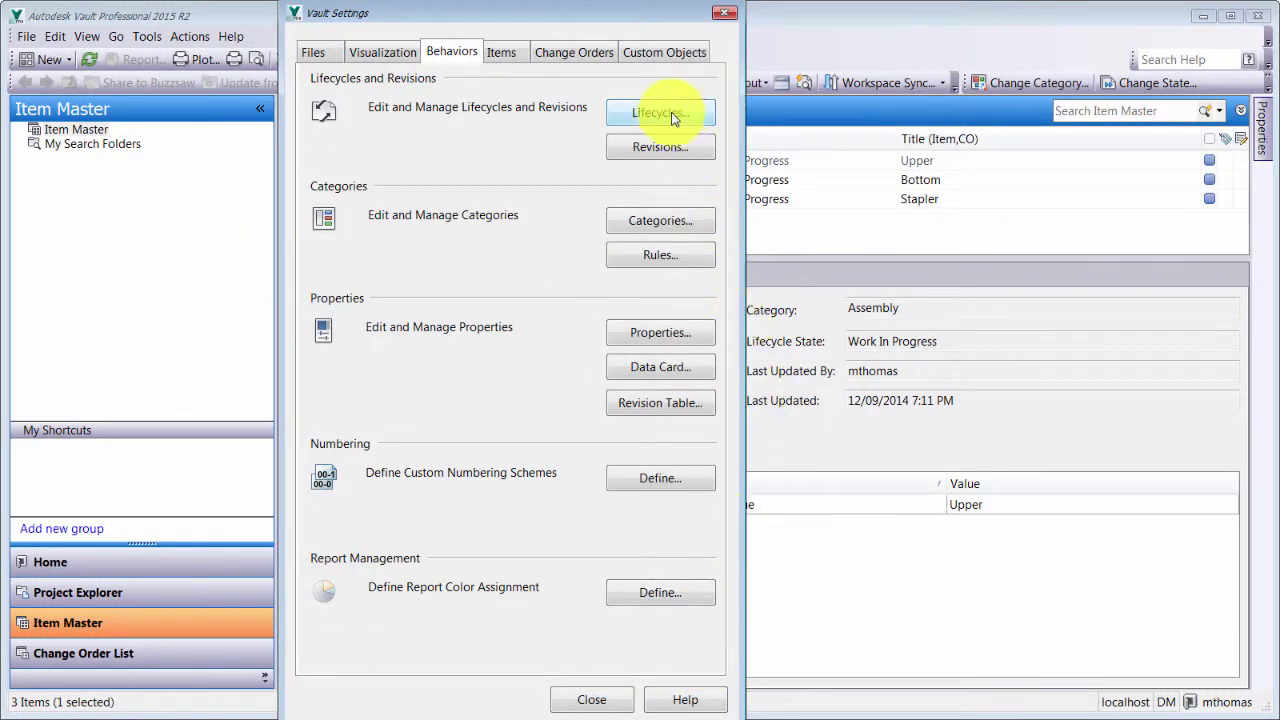
pyautogui.click(662, 147)
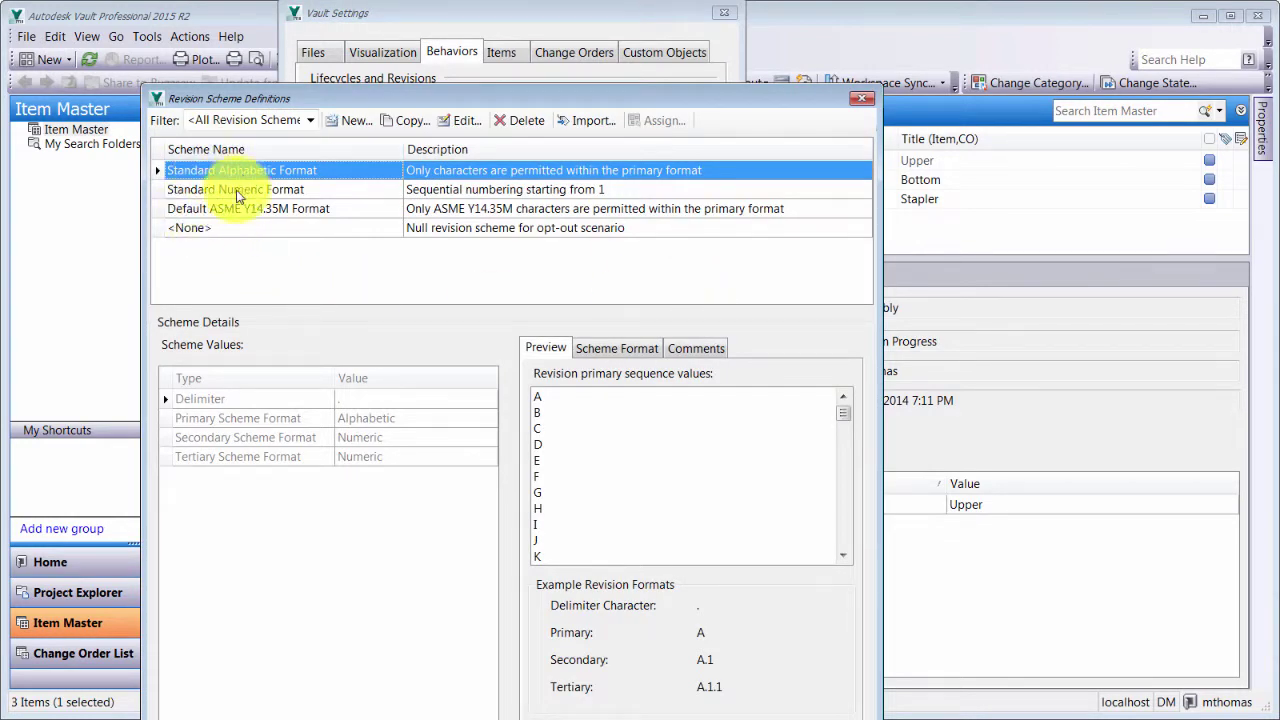
pyautogui.click(860, 100)
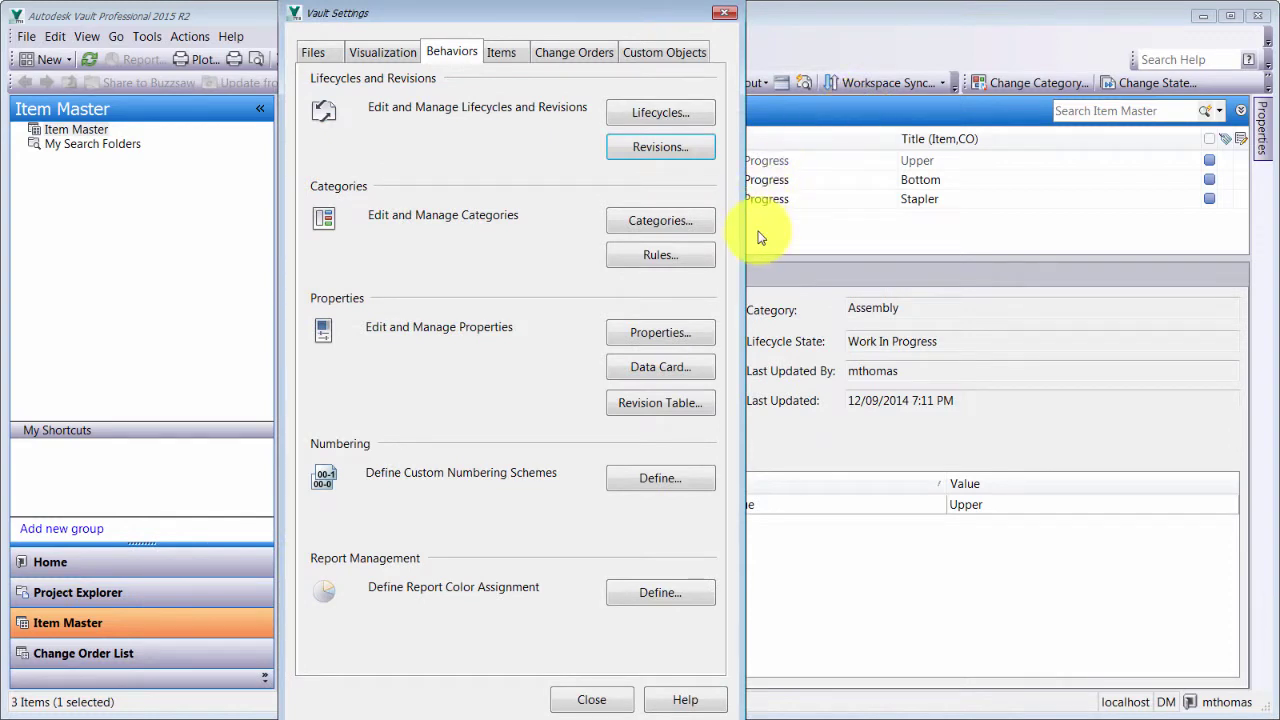
# For the STAPLER item category, make QUICK RELEASE the default among its assigned lifecycle definitions.
pyautogui.click(655, 221)
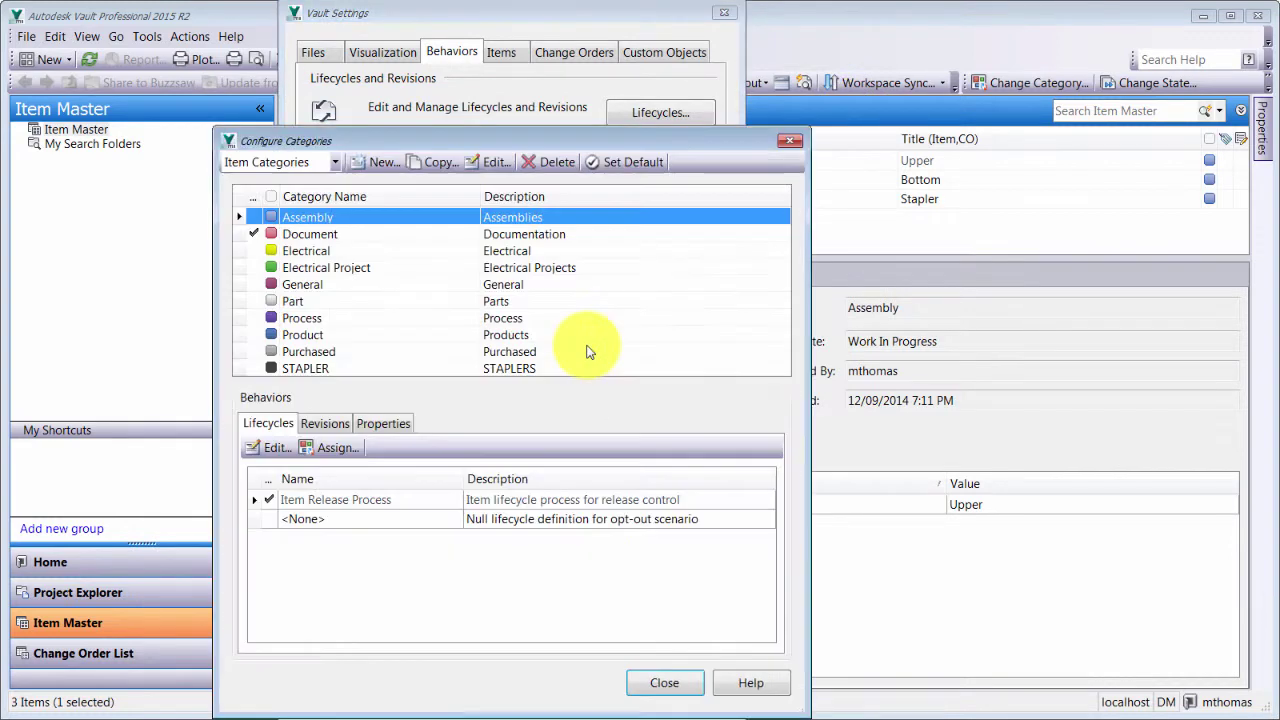
pyautogui.click(300, 368)
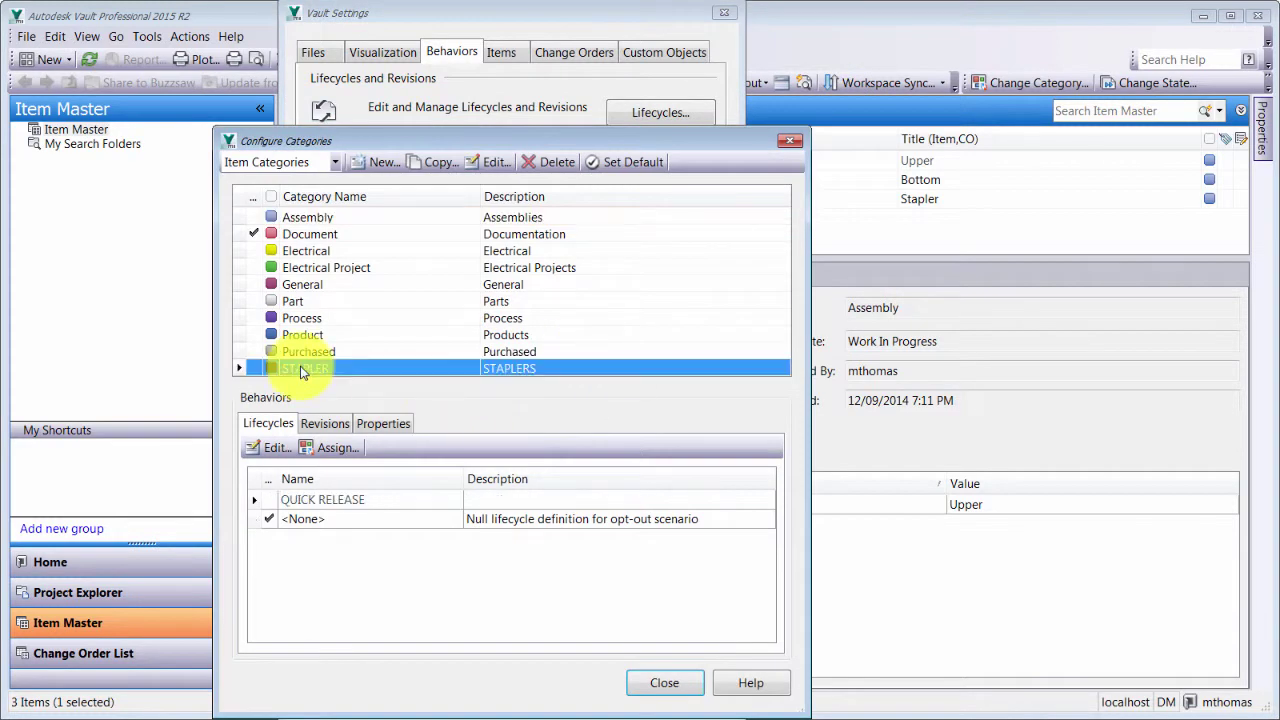
pyautogui.click(315, 502)
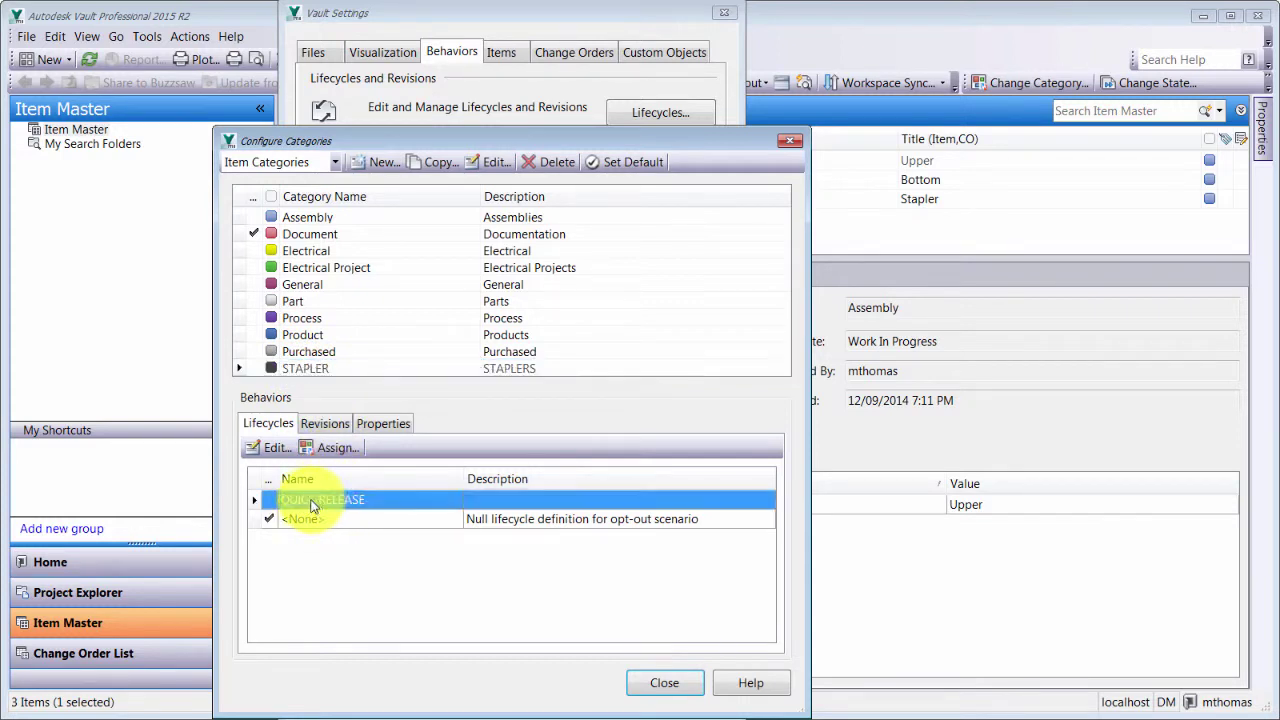
pyautogui.click(275, 448)
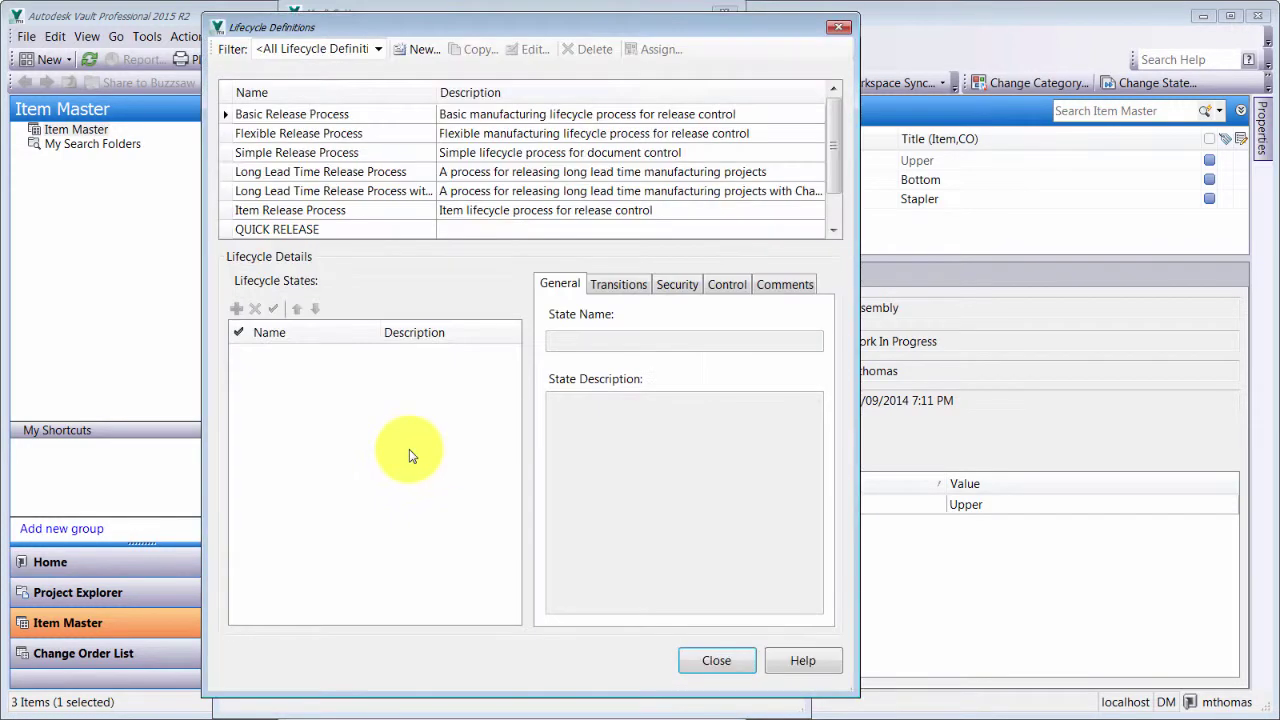
pyautogui.click(735, 663)
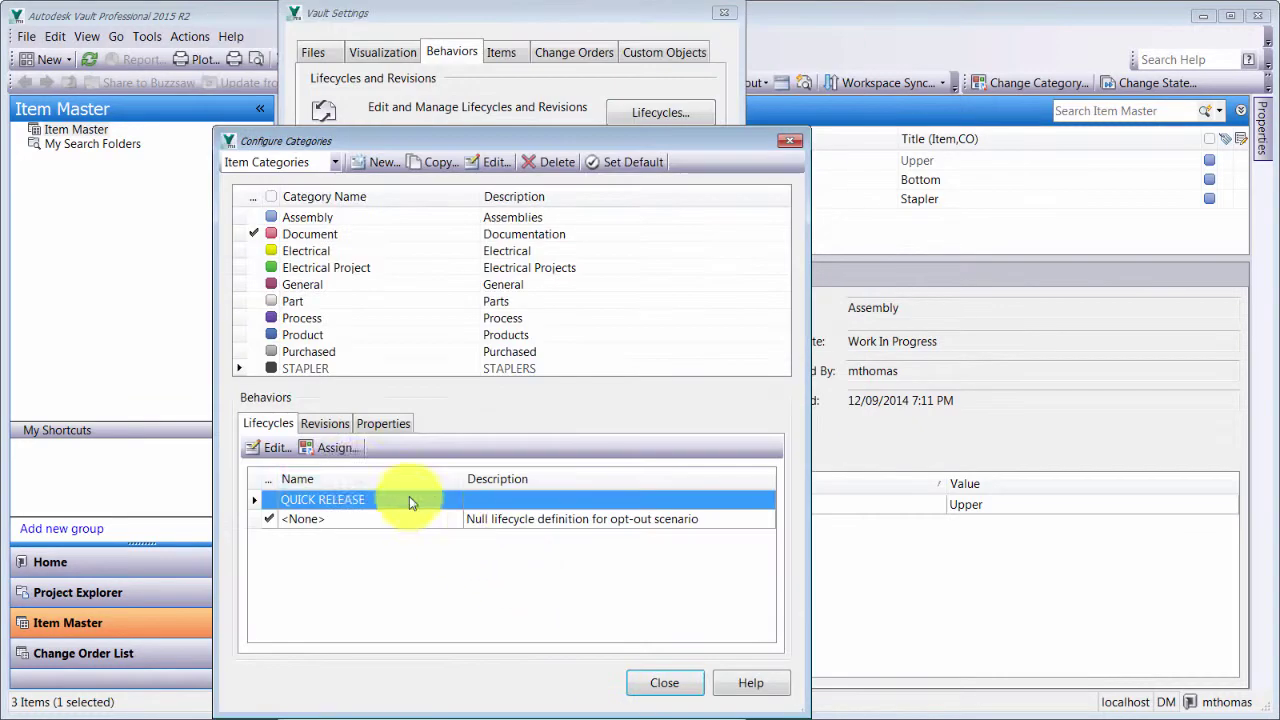
pyautogui.click(333, 448)
pyautogui.click(637, 374)
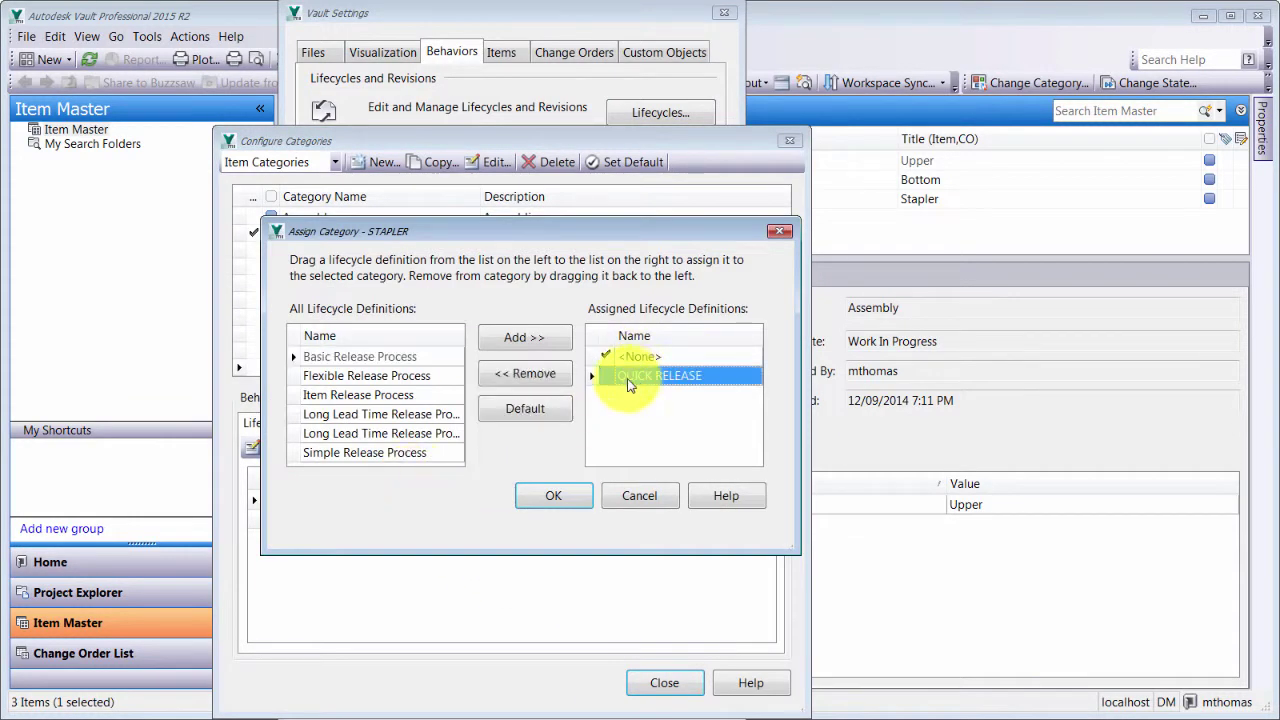
pyautogui.click(530, 410)
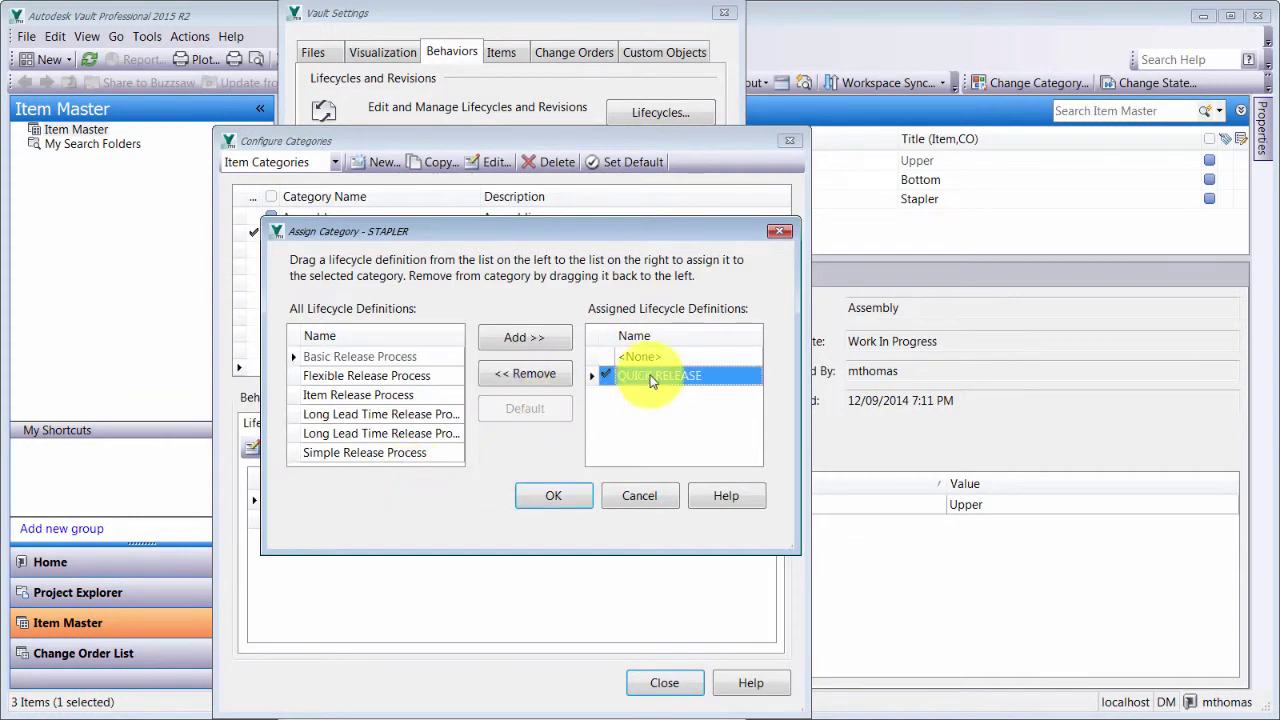
pyautogui.click(553, 496)
# Look over the available revision schemes and assign Standard Numeric Format to the STAPLER category as an additional scheme.
pyautogui.click(325, 423)
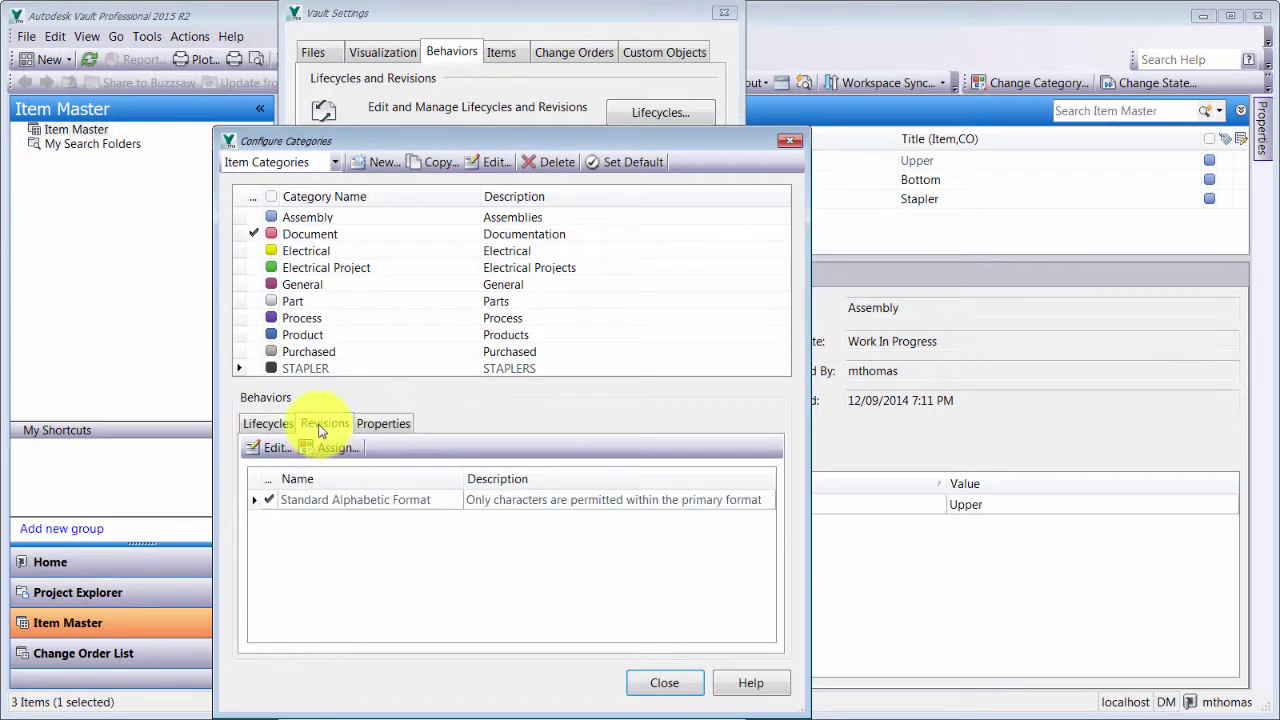
pyautogui.click(271, 448)
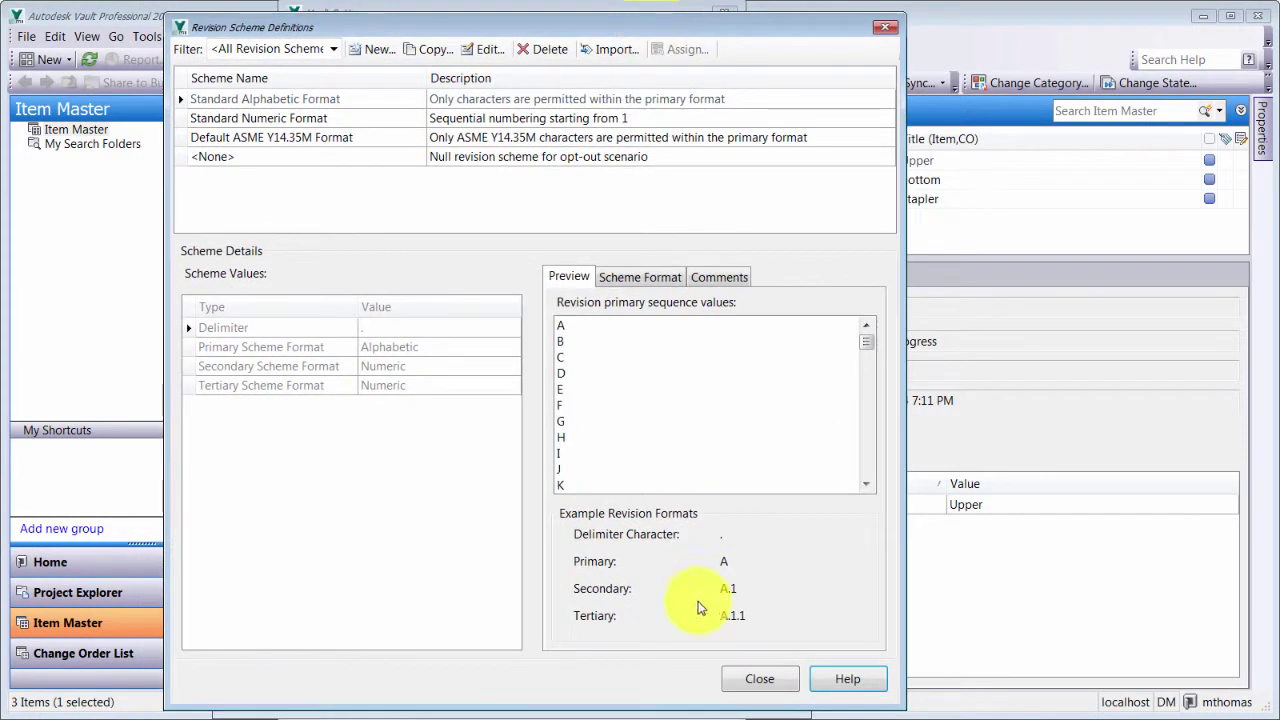
pyautogui.click(759, 679)
pyautogui.click(333, 449)
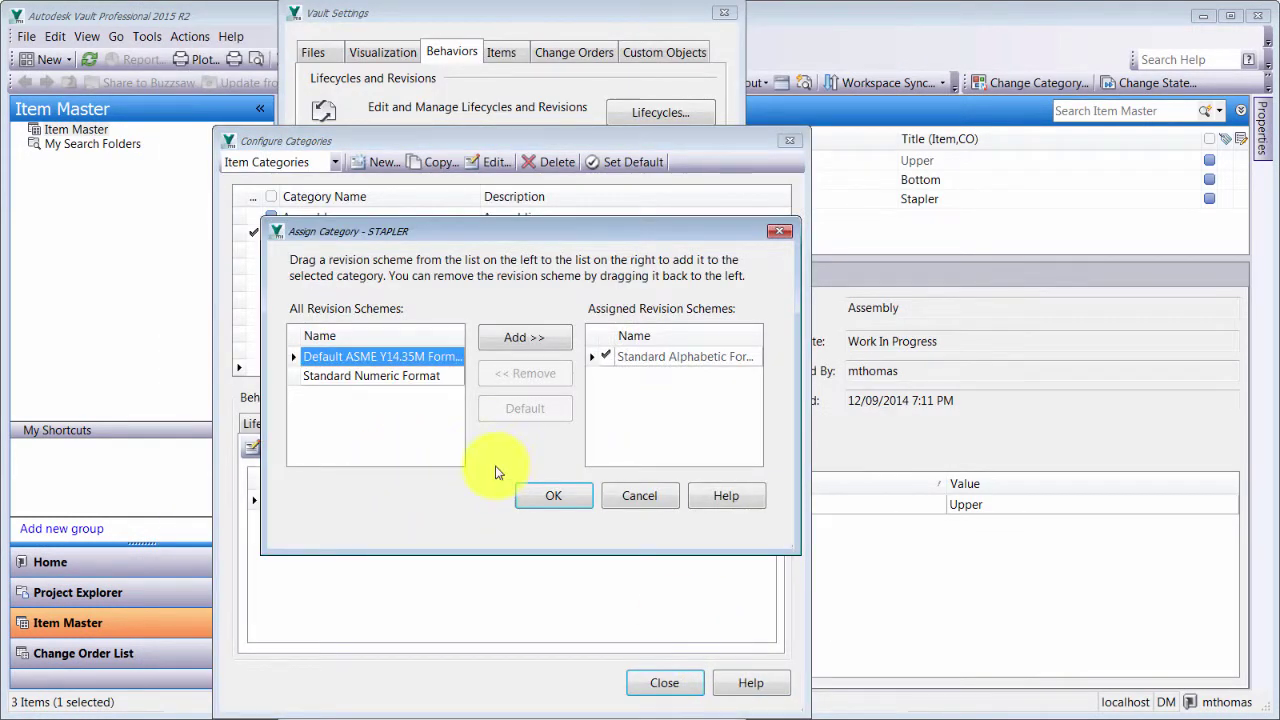
pyautogui.click(400, 376)
pyautogui.click(518, 340)
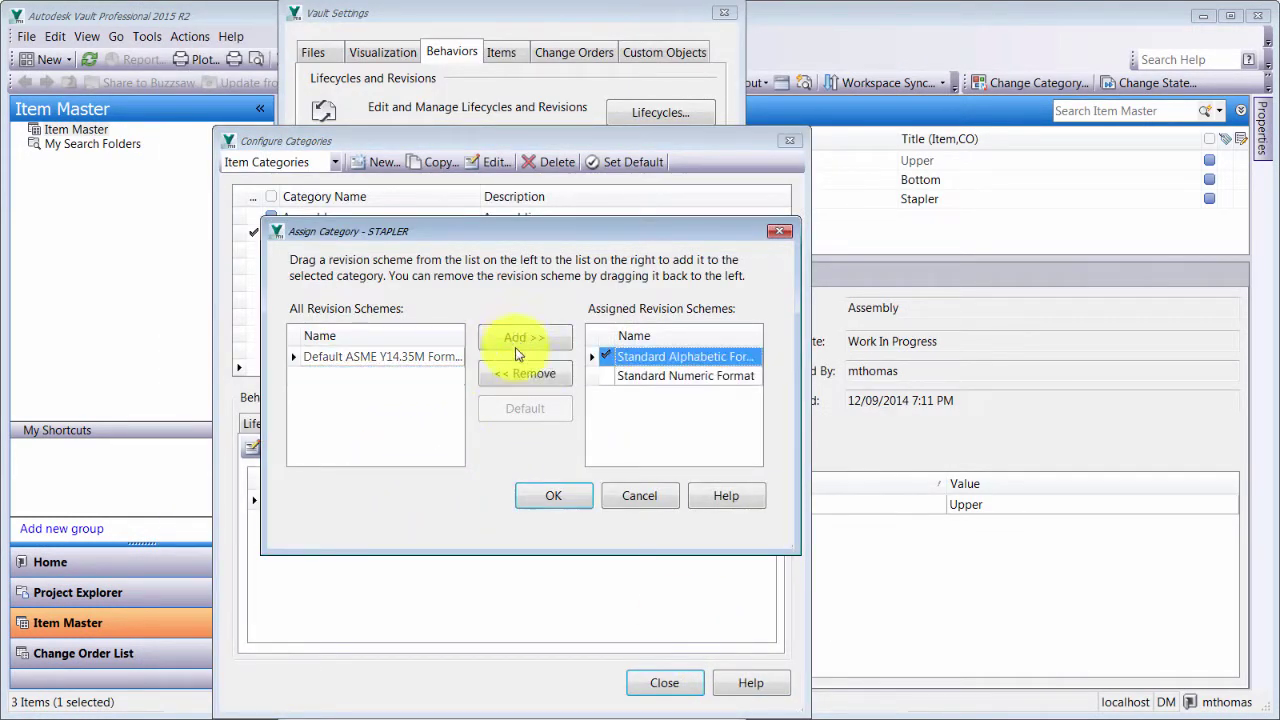
pyautogui.click(551, 496)
# Review the property, lifecycle and revision assignments of the STAPLER category and close the vault settings.
pyautogui.click(378, 424)
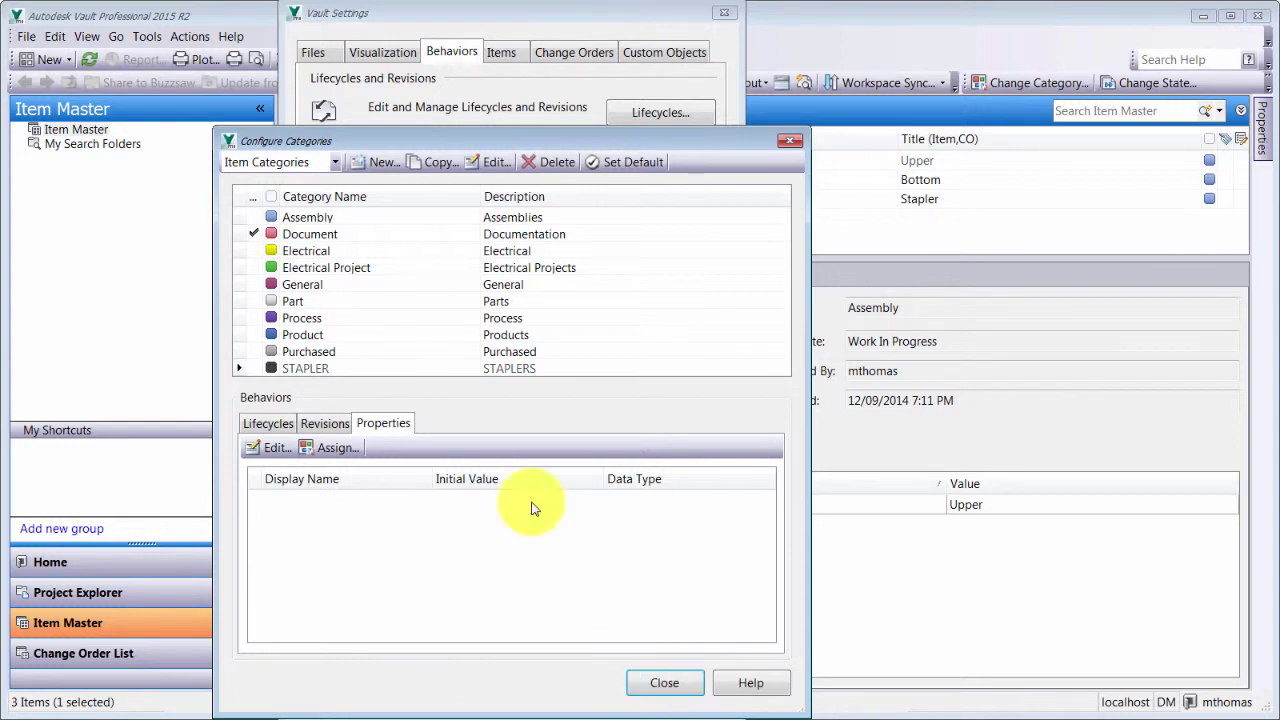
pyautogui.click(302, 368)
pyautogui.click(283, 430)
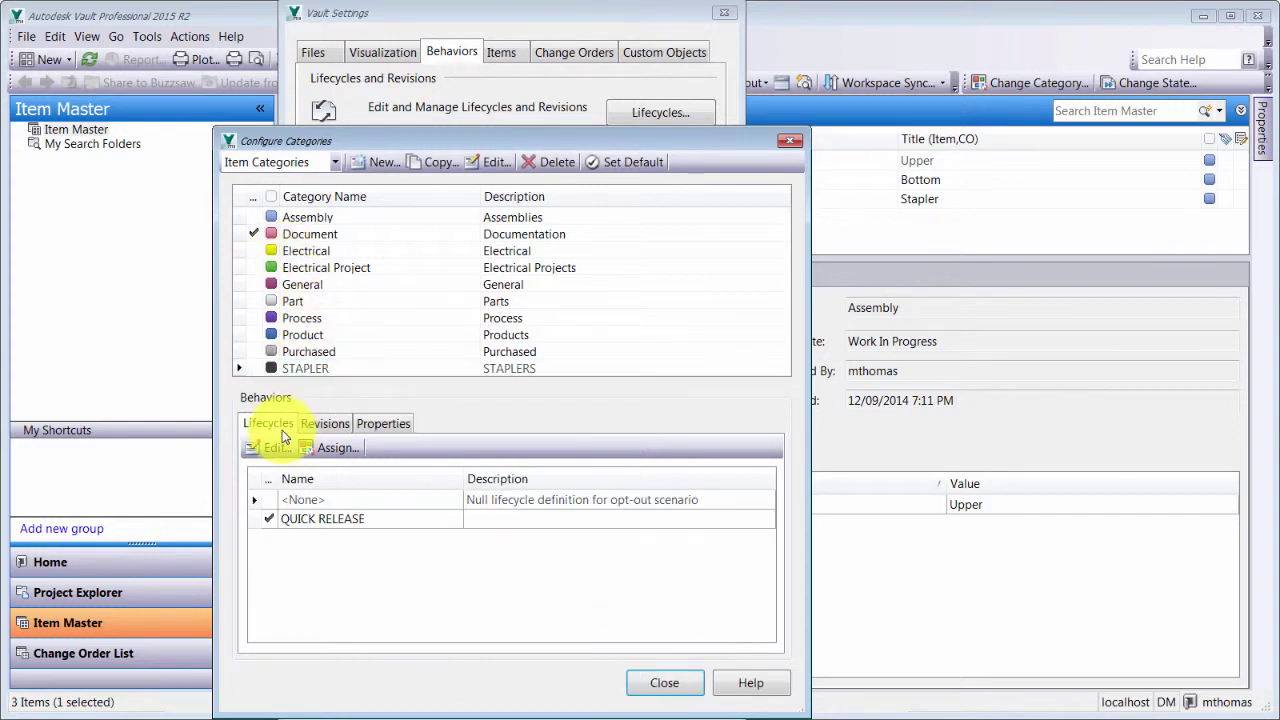
pyautogui.click(335, 430)
pyautogui.click(657, 685)
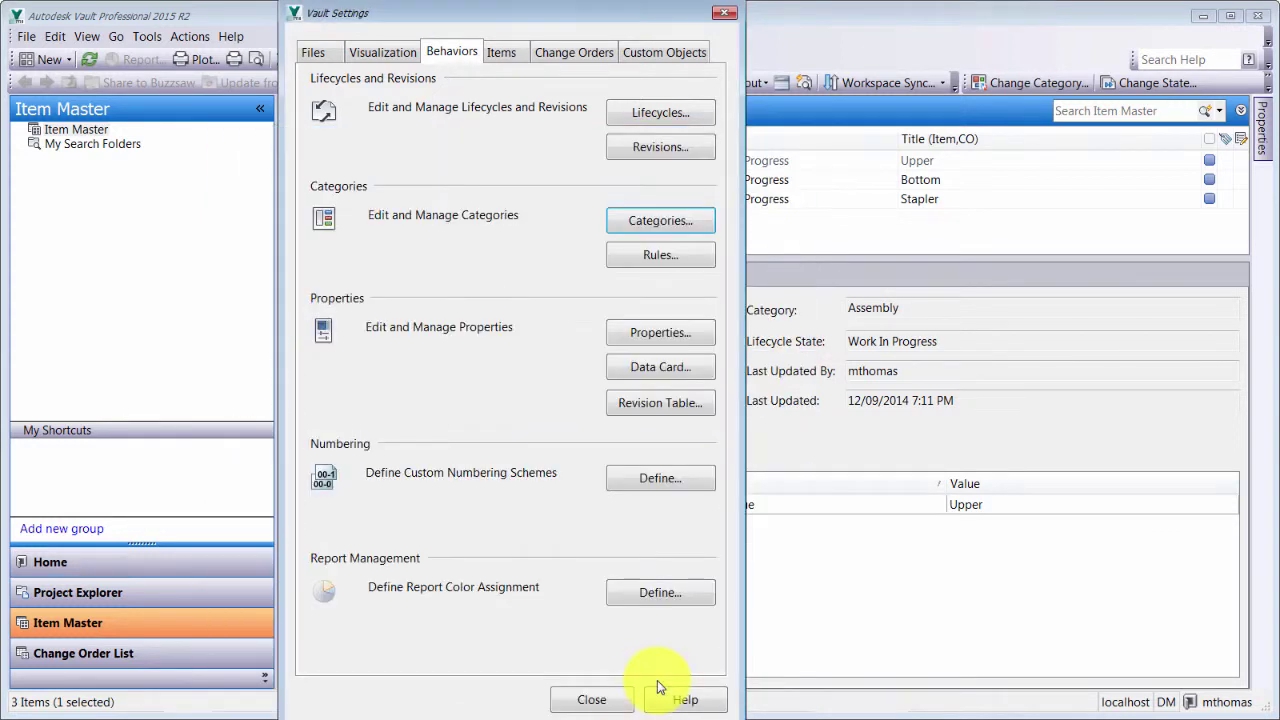
pyautogui.click(586, 698)
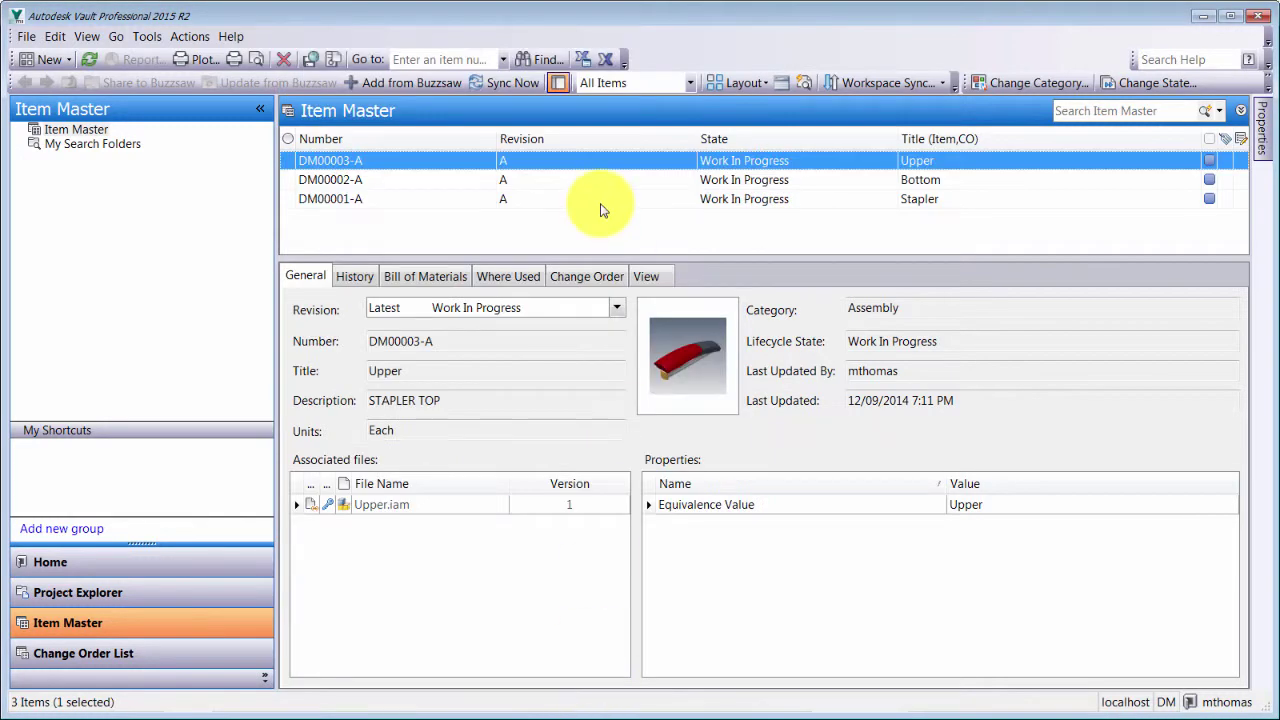
# Change the category of all three items, Upper, Bottom and Stapler, to STAPLER.
pyautogui.keyDown('shift'); pyautogui.click(378, 198); pyautogui.keyUp('shift')
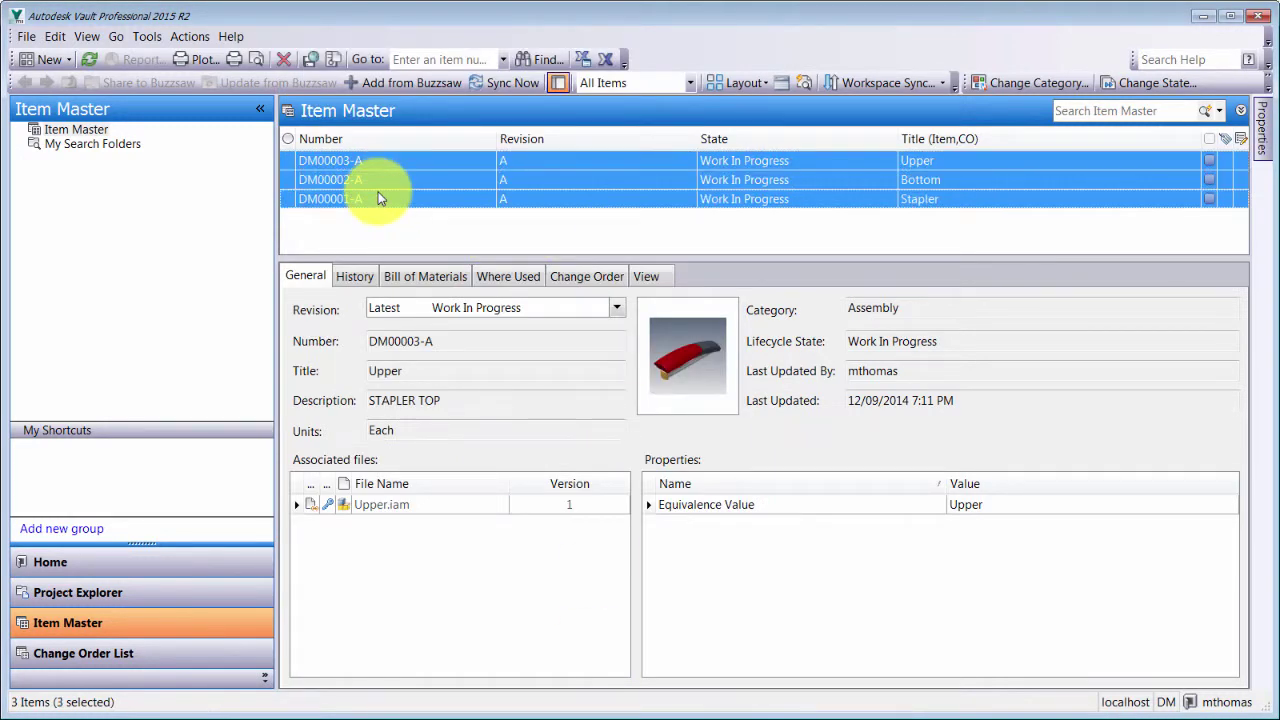
pyautogui.click(192, 38)
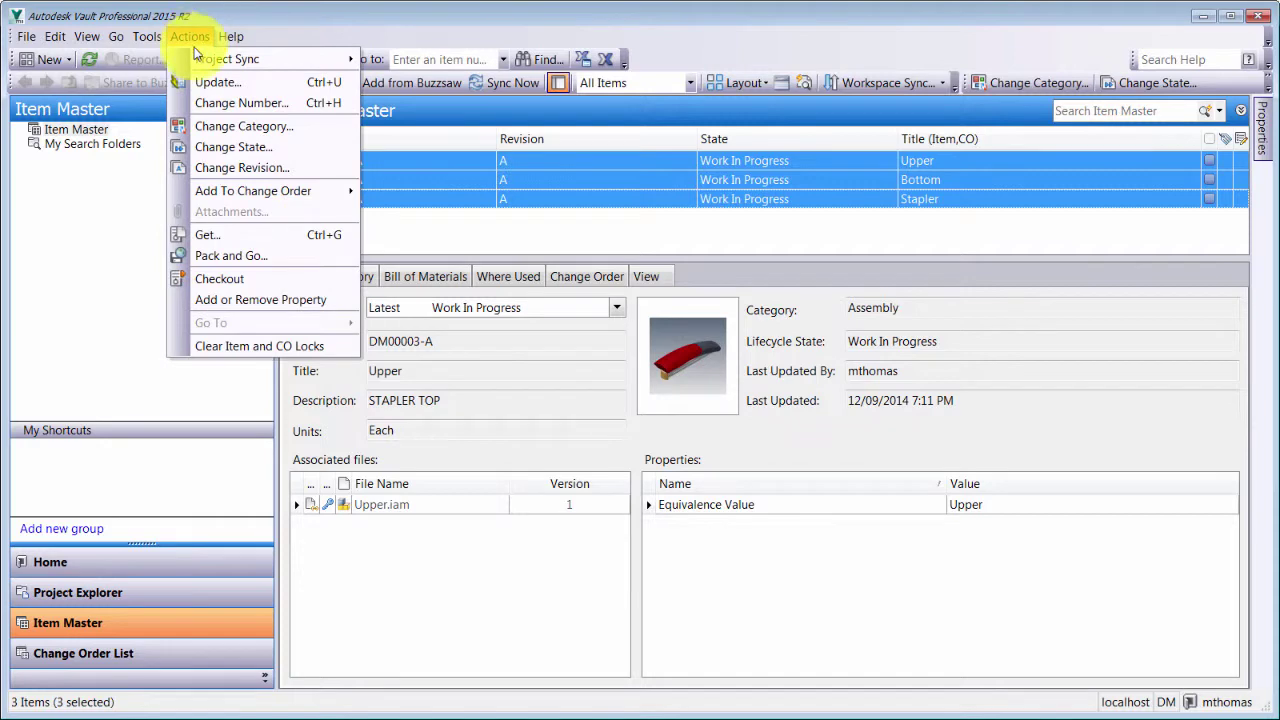
pyautogui.click(218, 127)
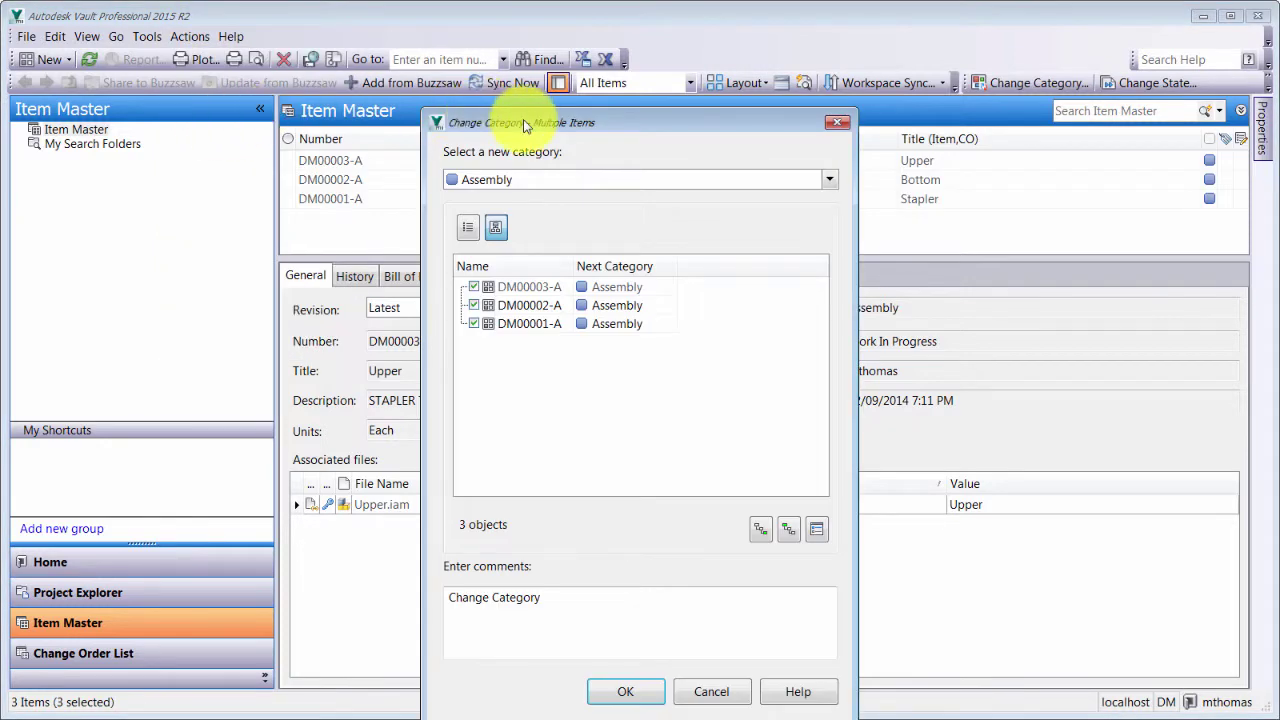
pyautogui.moveTo(523, 124); pyautogui.dragTo(501, 88)
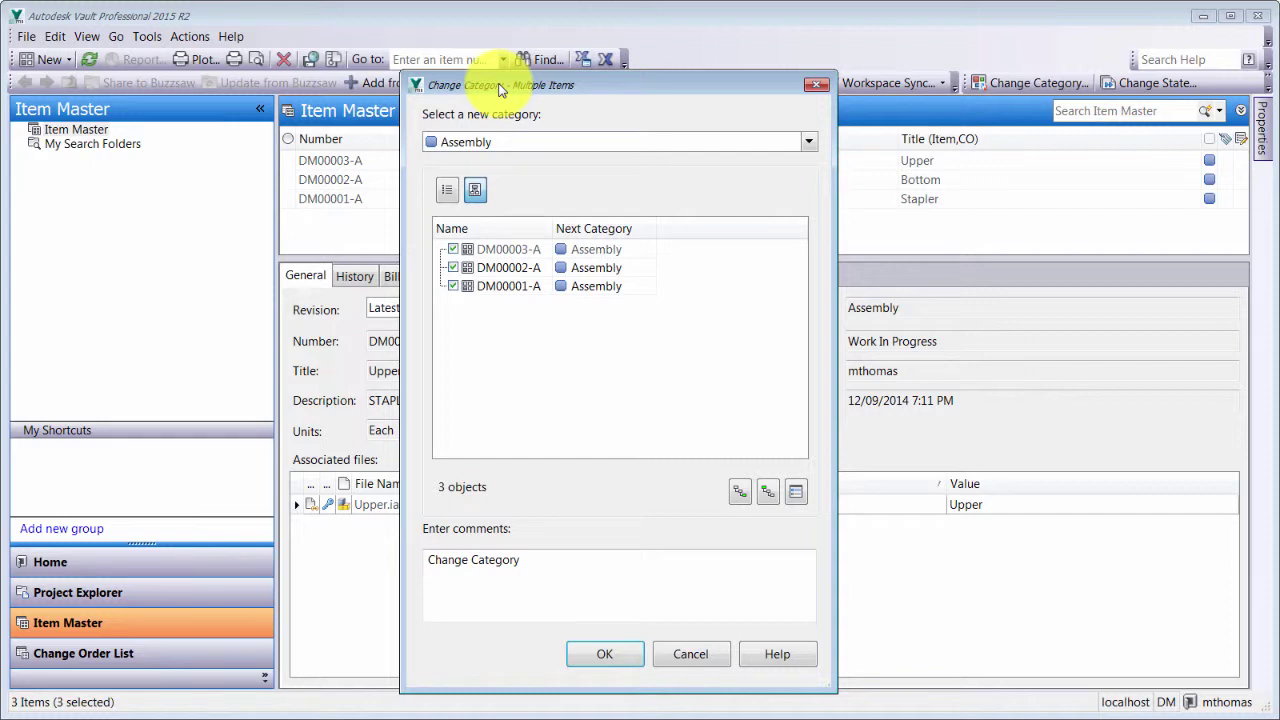
pyautogui.click(500, 138)
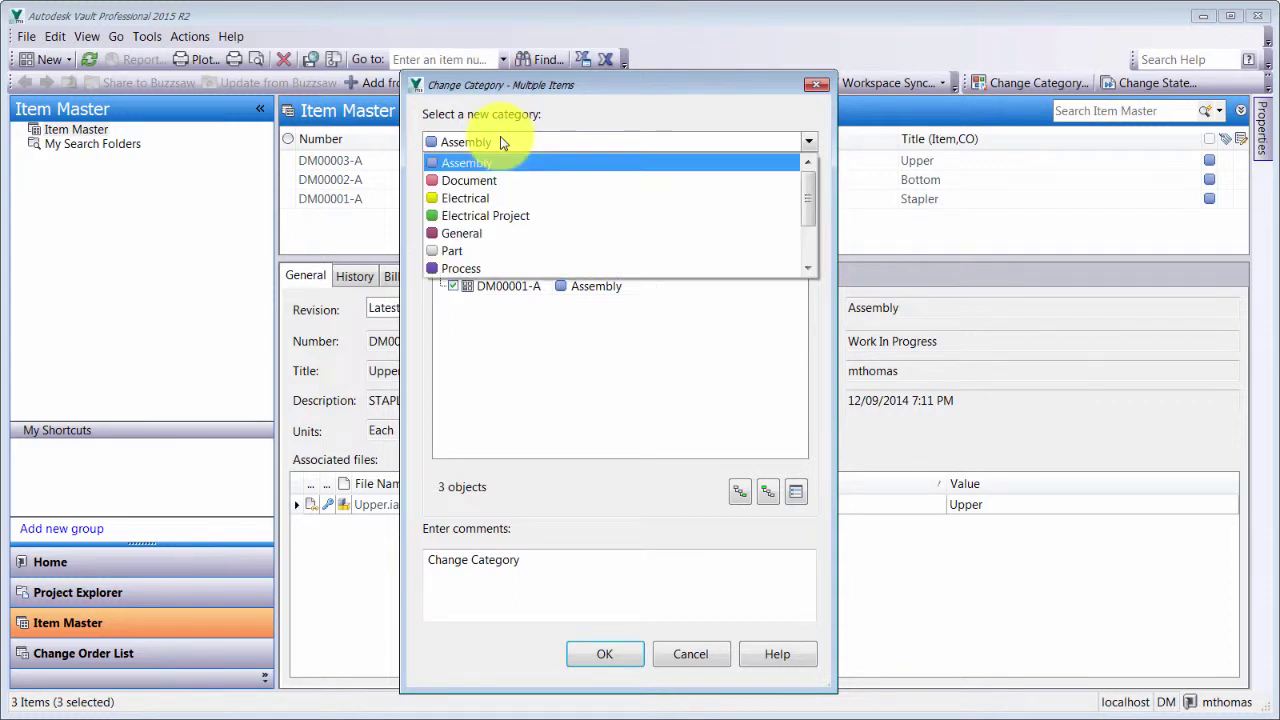
pyautogui.scroll(-2, 515, 215)
pyautogui.click(460, 248)
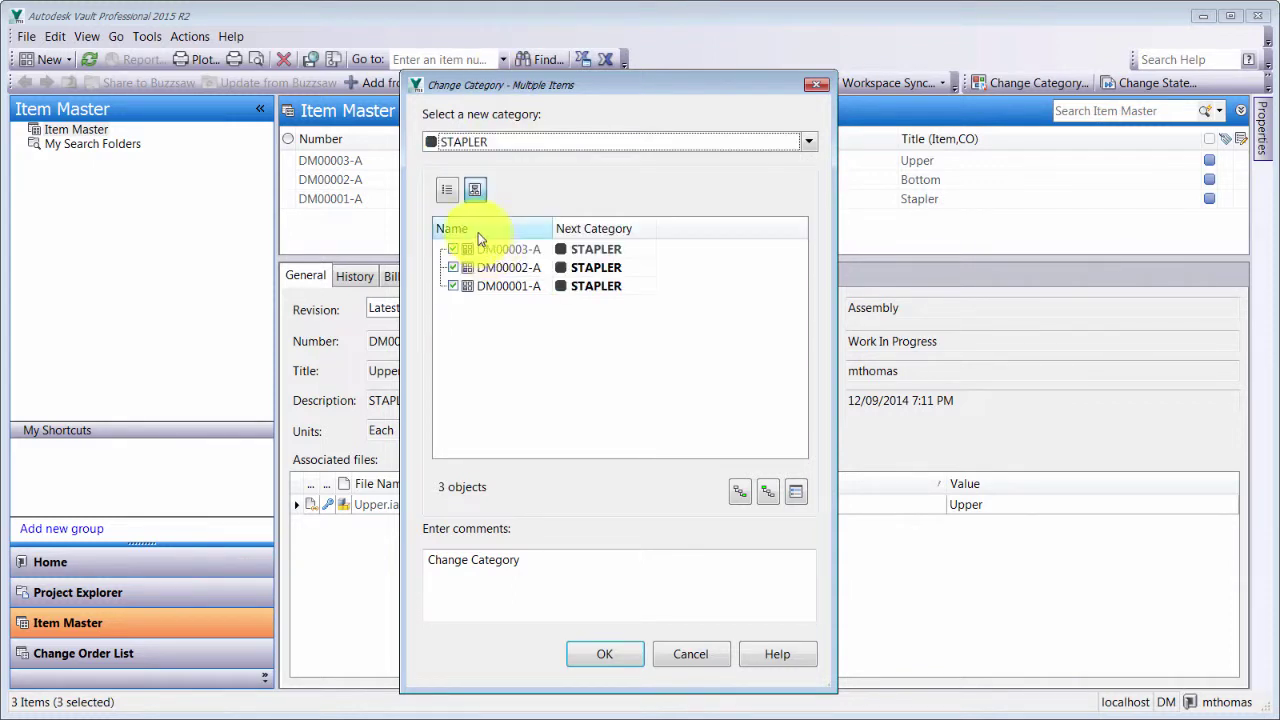
pyautogui.click(605, 653)
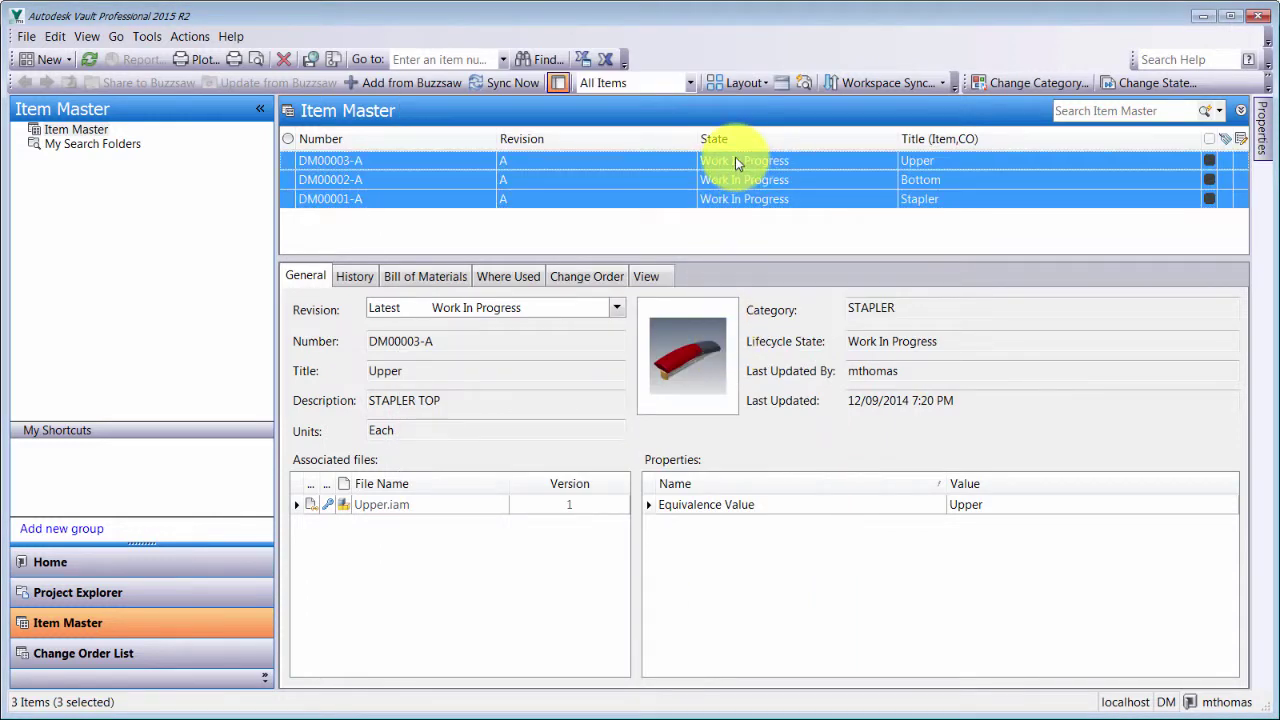
# In a revision change for the Upper item DM00003-A, set its revision definition to Standard Numeric Format and try to apply it.
pyautogui.click(533, 160)
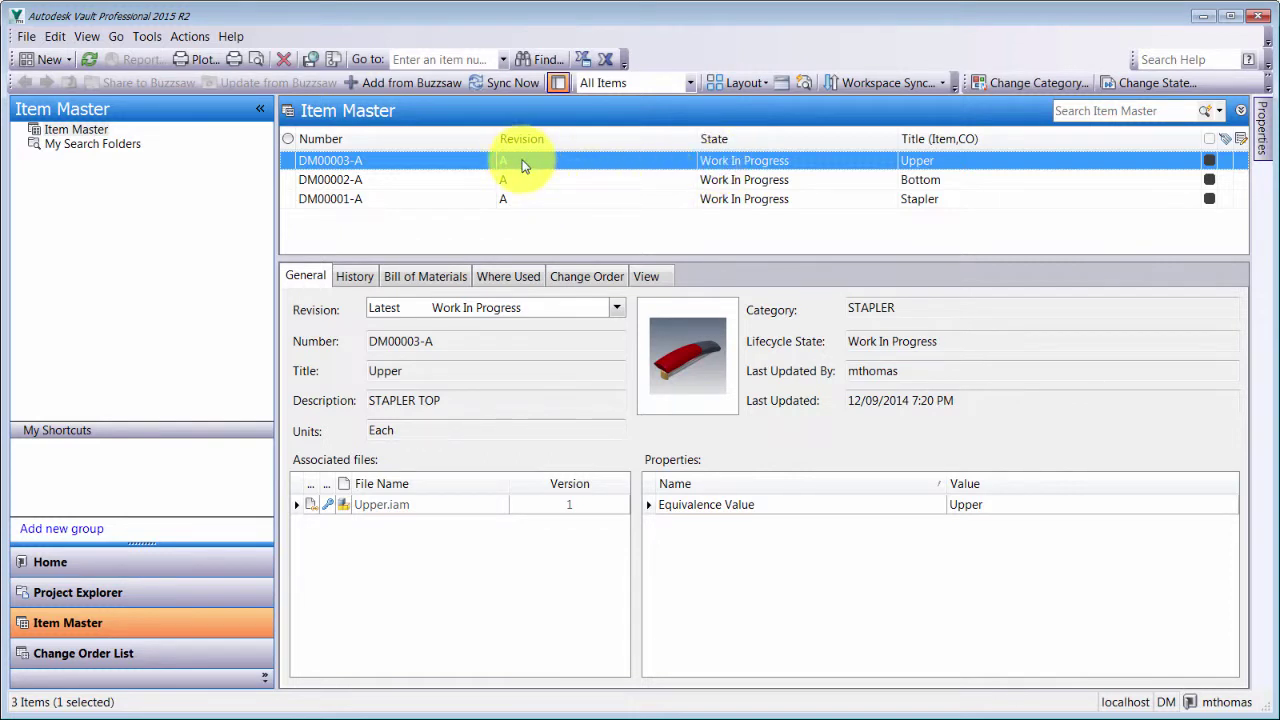
pyautogui.click(189, 36)
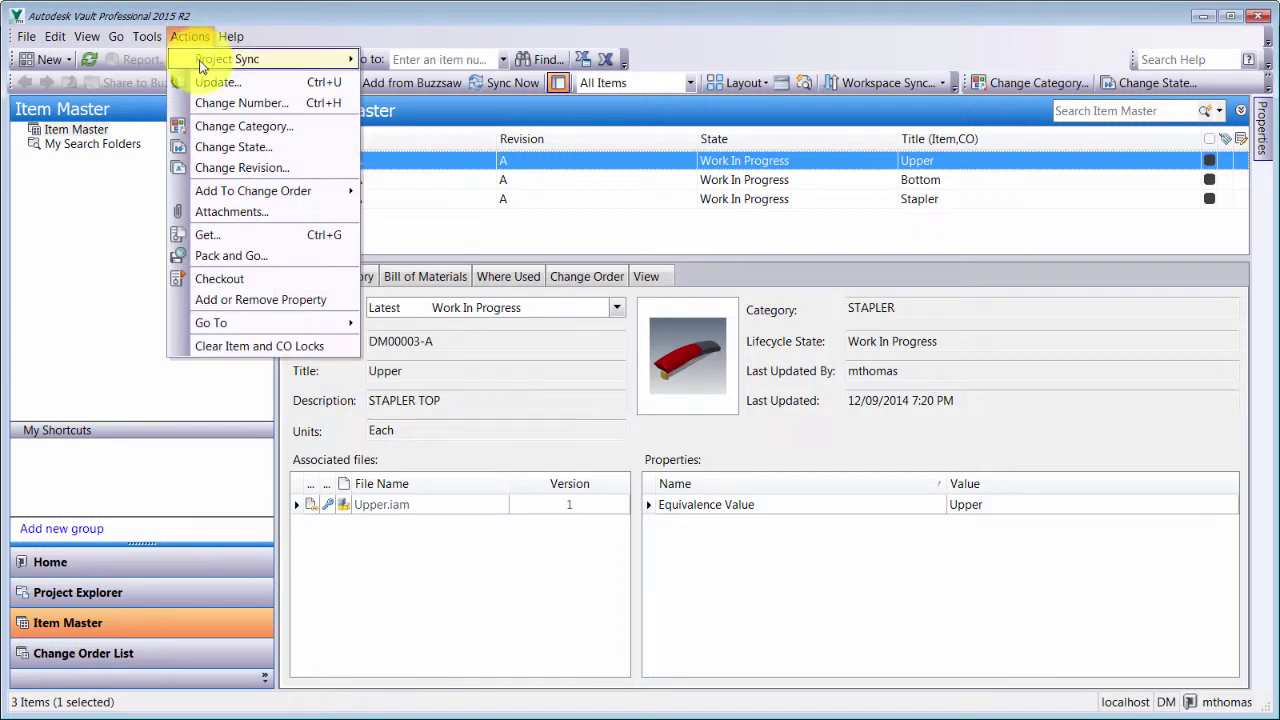
pyautogui.click(222, 167)
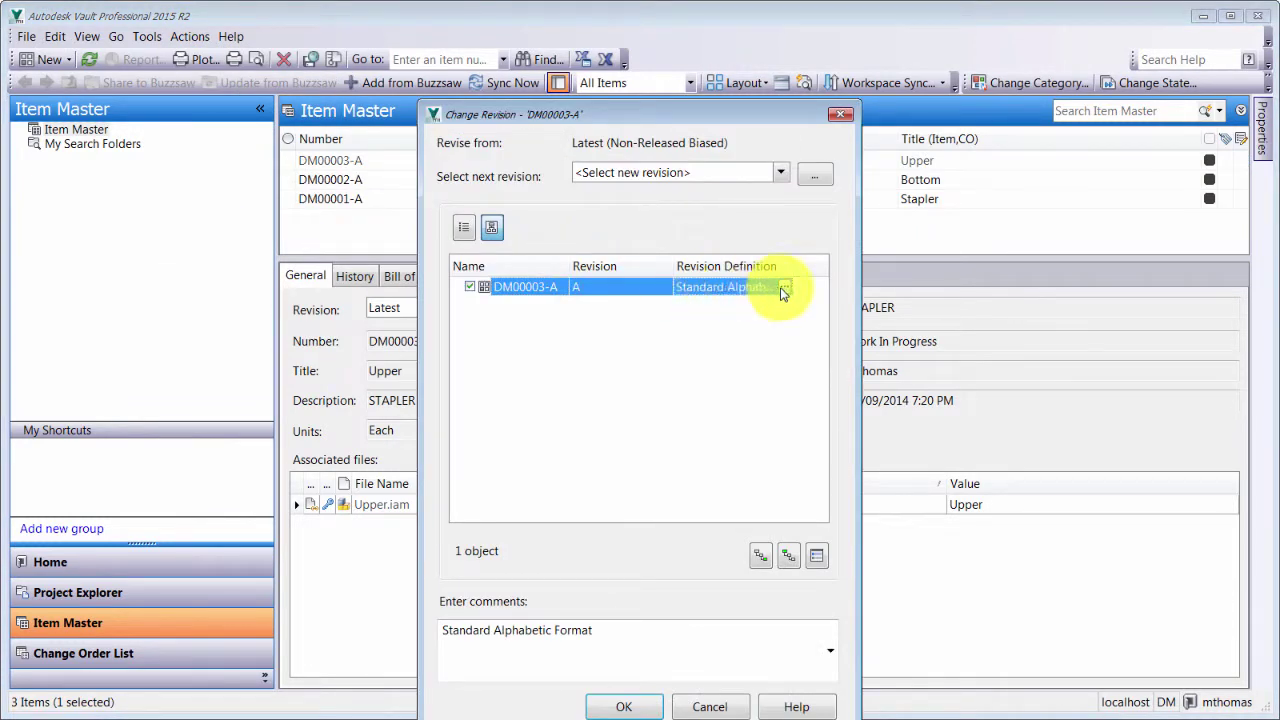
pyautogui.click(780, 287)
pyautogui.click(520, 416)
pyautogui.click(677, 584)
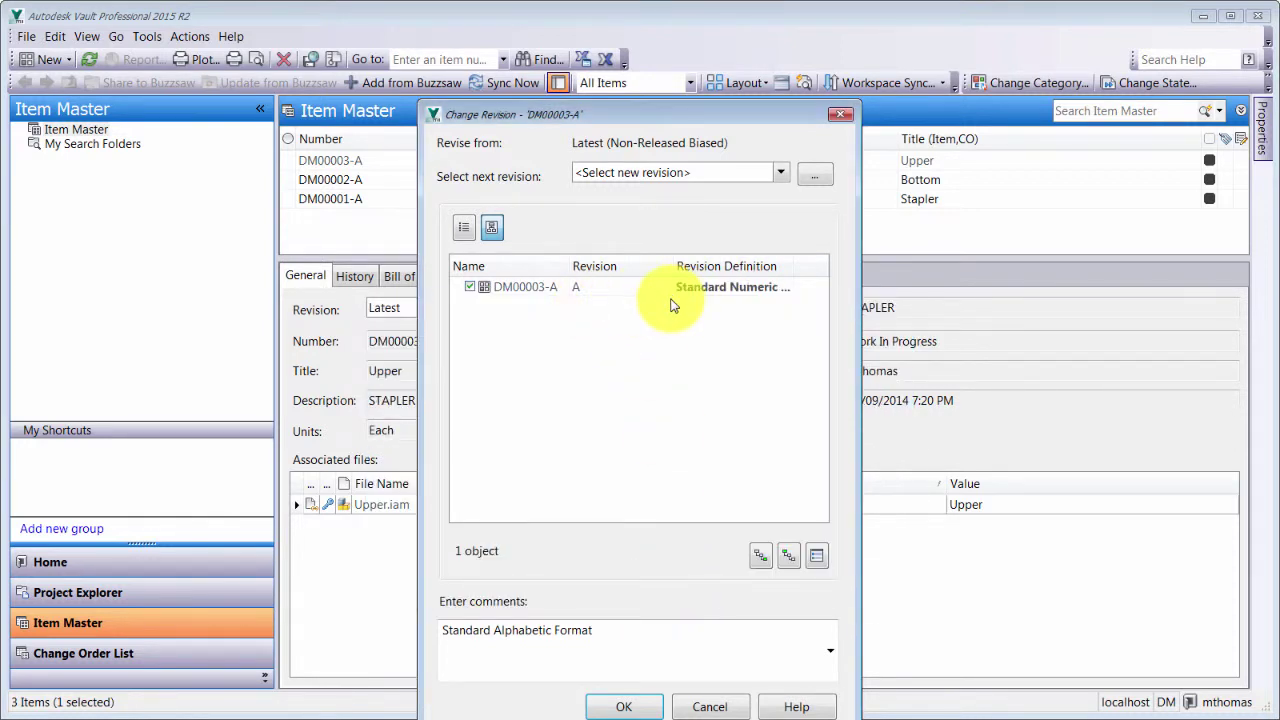
pyautogui.click(630, 706)
pyautogui.click(800, 464)
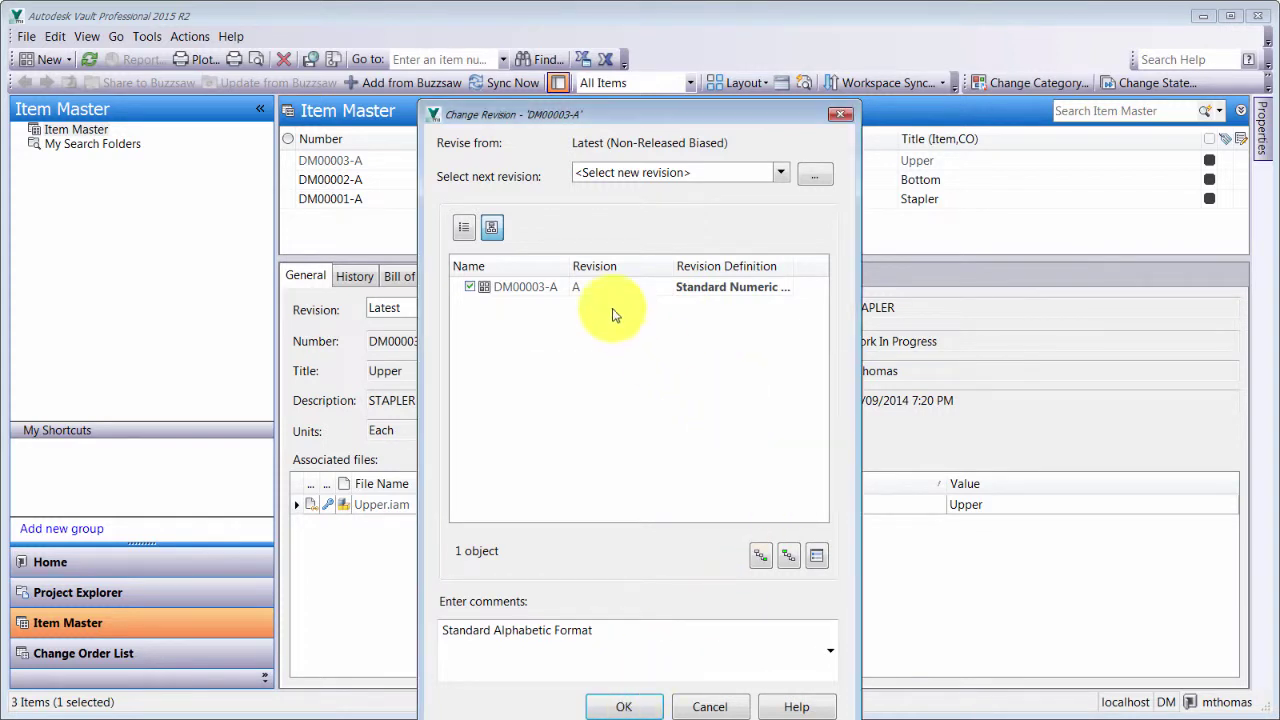
# Set the next revision of item DM00003-A to 1 and apply the revision change.
pyautogui.click(596, 290)
pyautogui.click(662, 287)
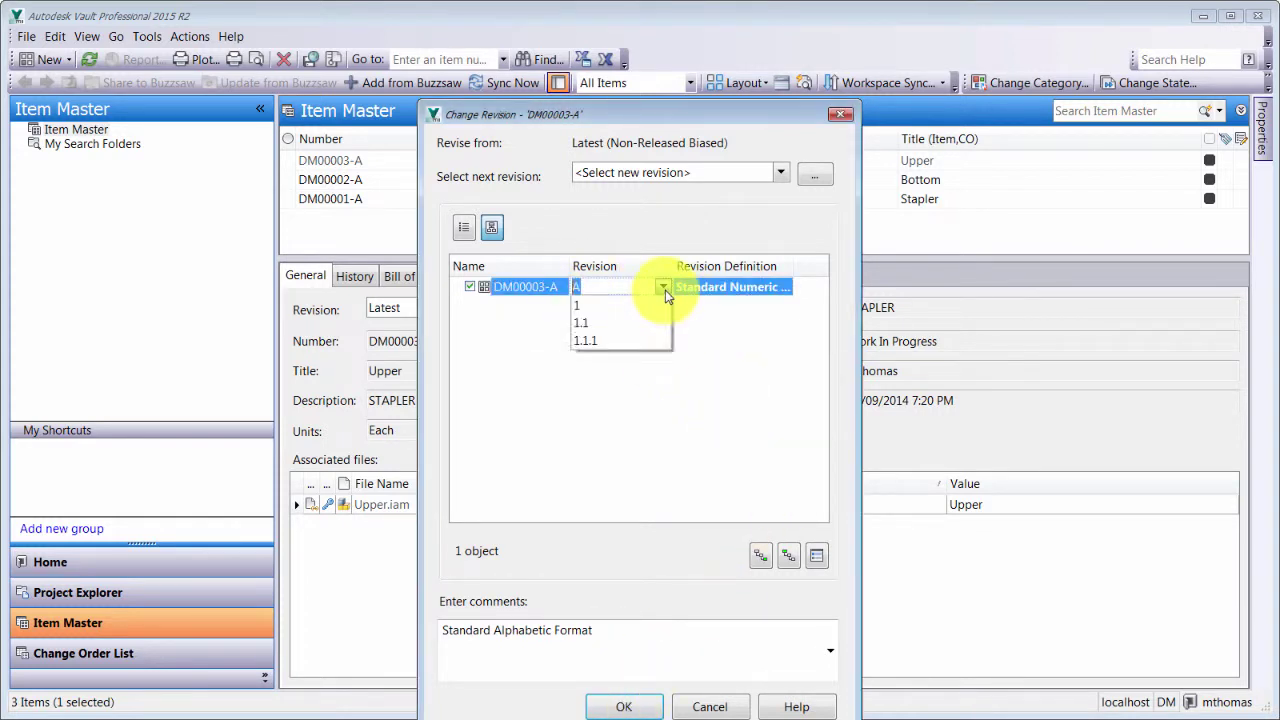
pyautogui.click(625, 306)
pyautogui.click(648, 705)
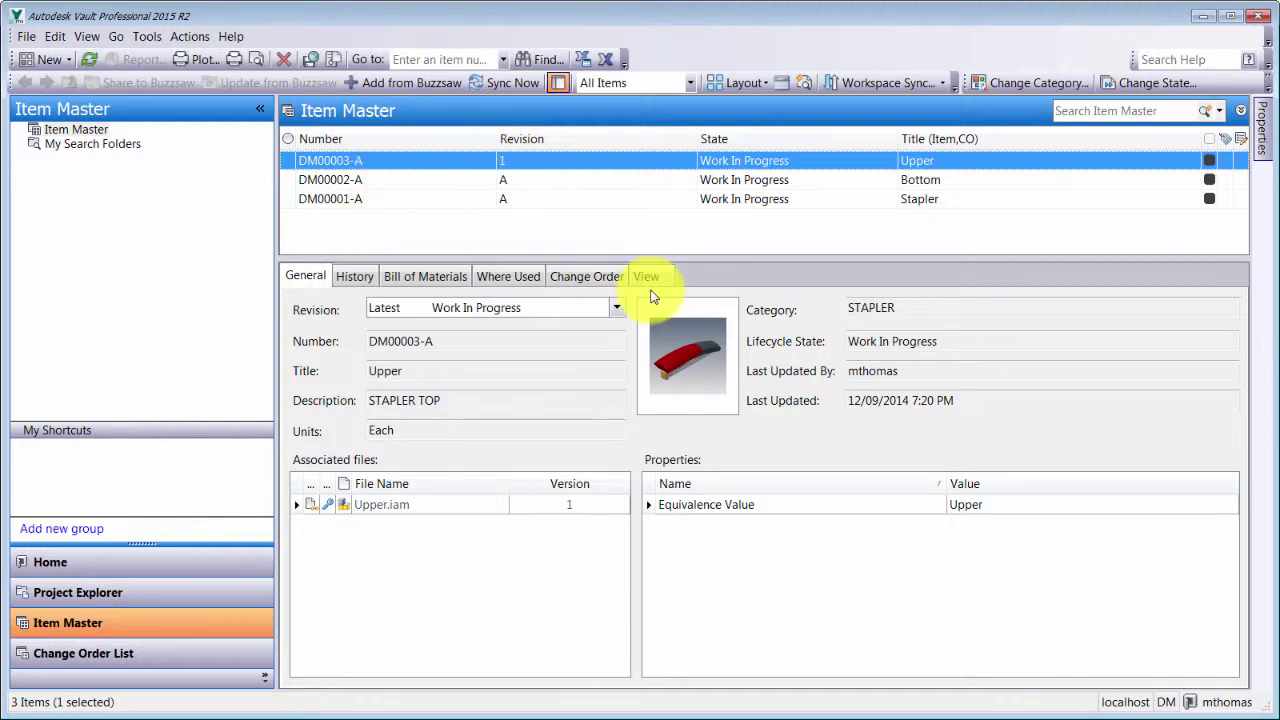
# Start a state change for item DM00003-A, check the available states, and switch its lifecycle definition to QUICK RELEASE.
pyautogui.click(182, 38)
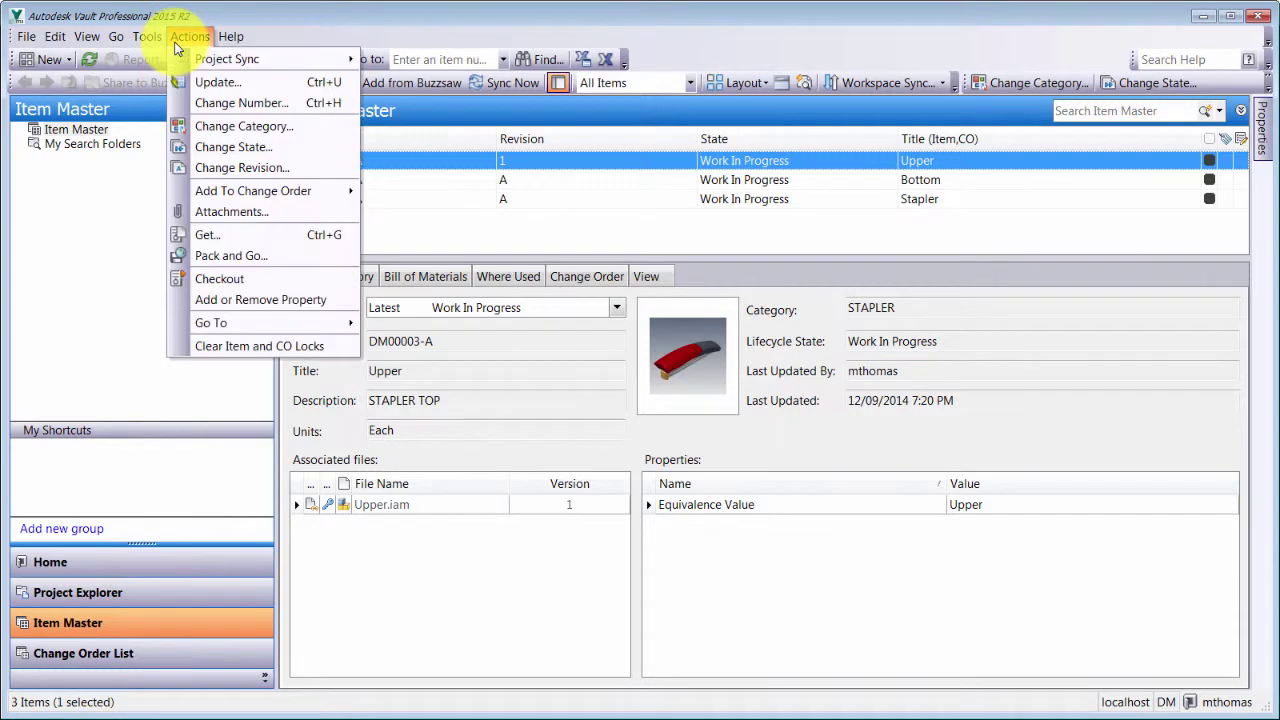
pyautogui.click(211, 147)
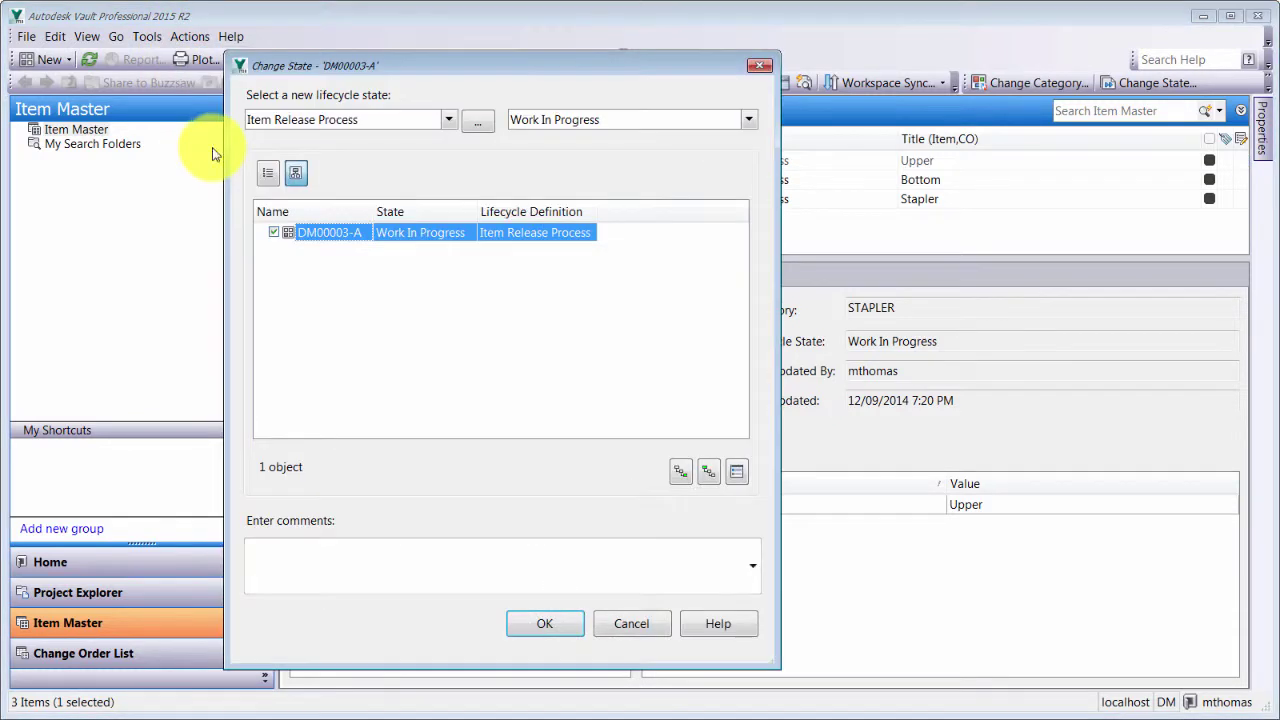
pyautogui.click(620, 120)
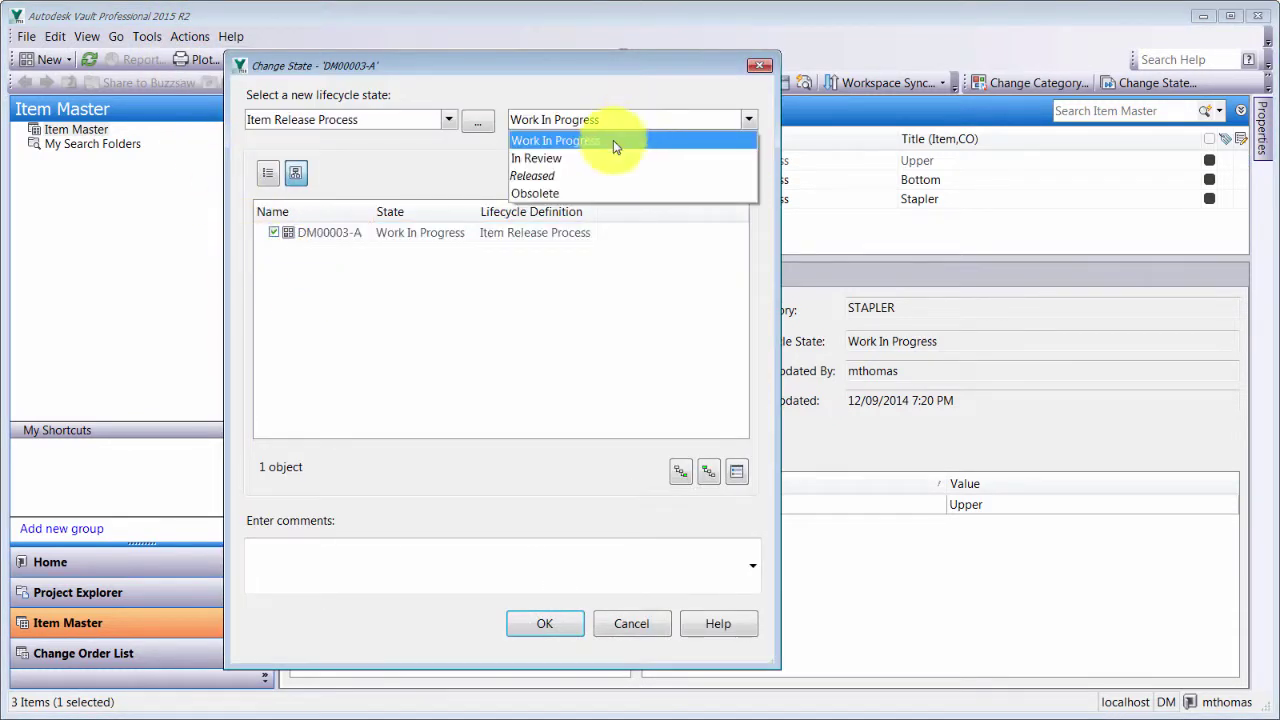
pyautogui.click(330, 117)
pyautogui.click(357, 121)
pyautogui.click(478, 122)
pyautogui.click(350, 343)
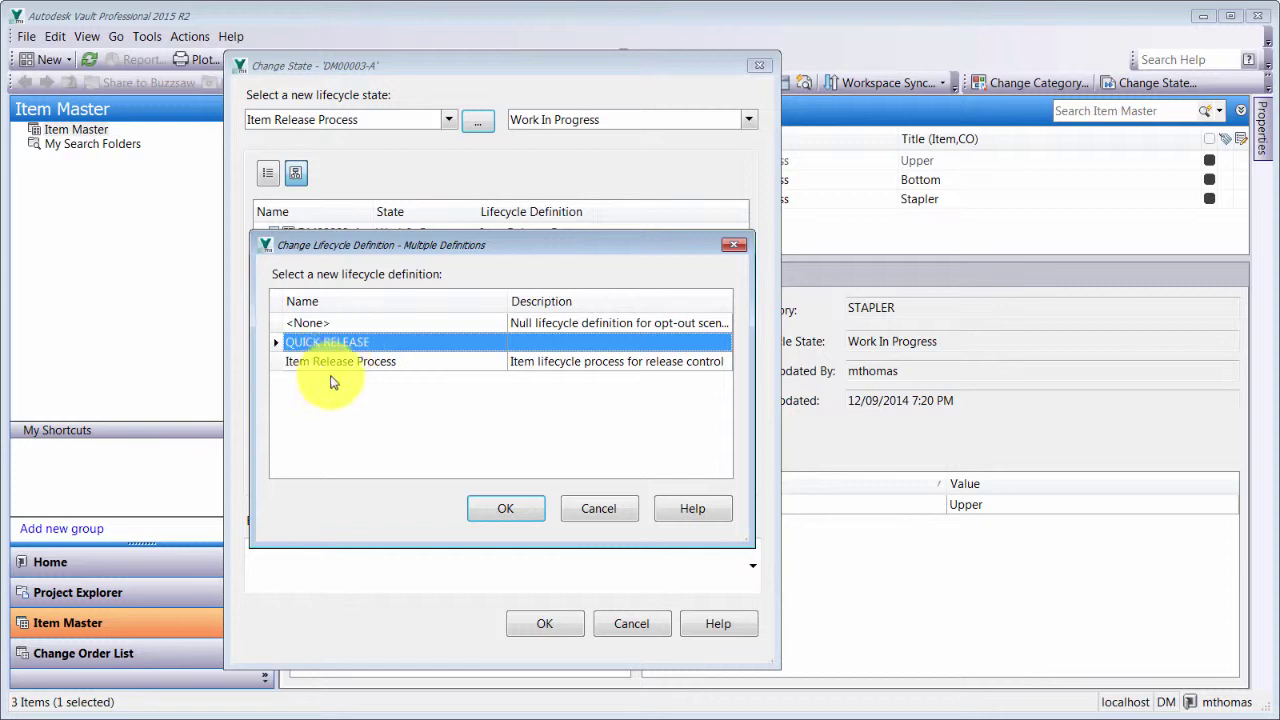
pyautogui.click(507, 508)
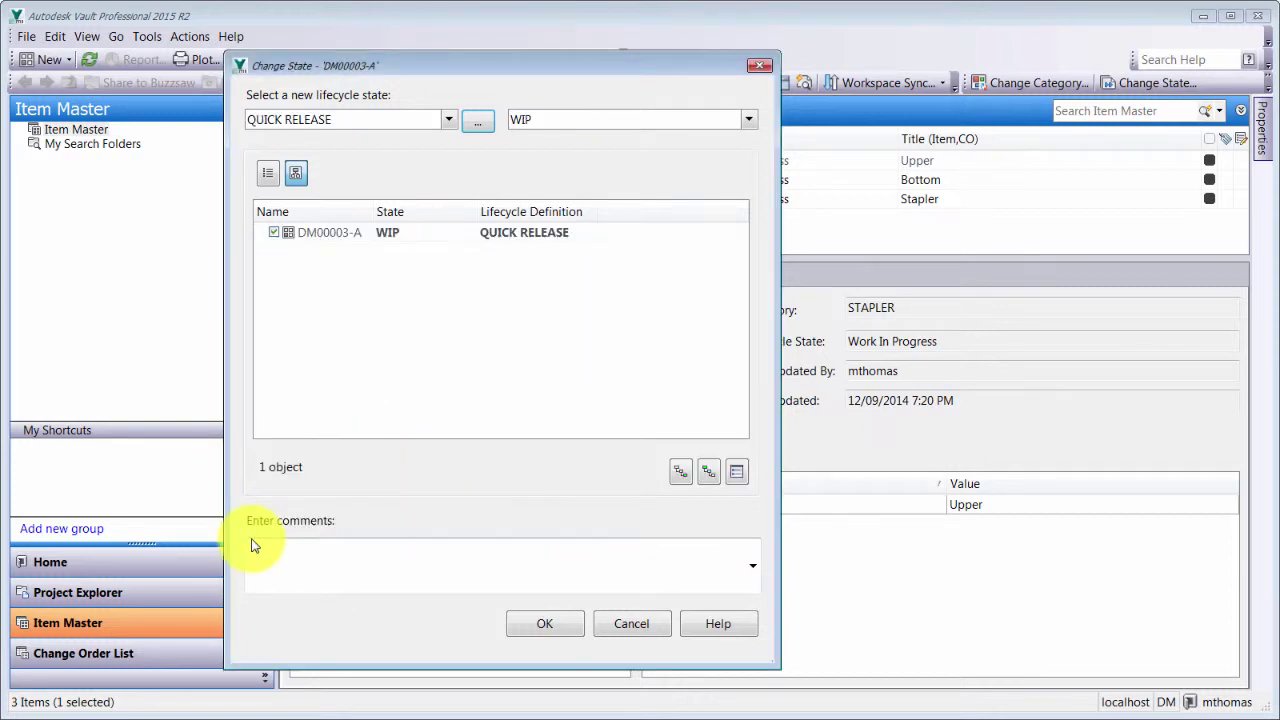
# Set the new lifecycle state of item DM00003-A to RELEASED TO MFG and apply the state change.
pyautogui.click(543, 120)
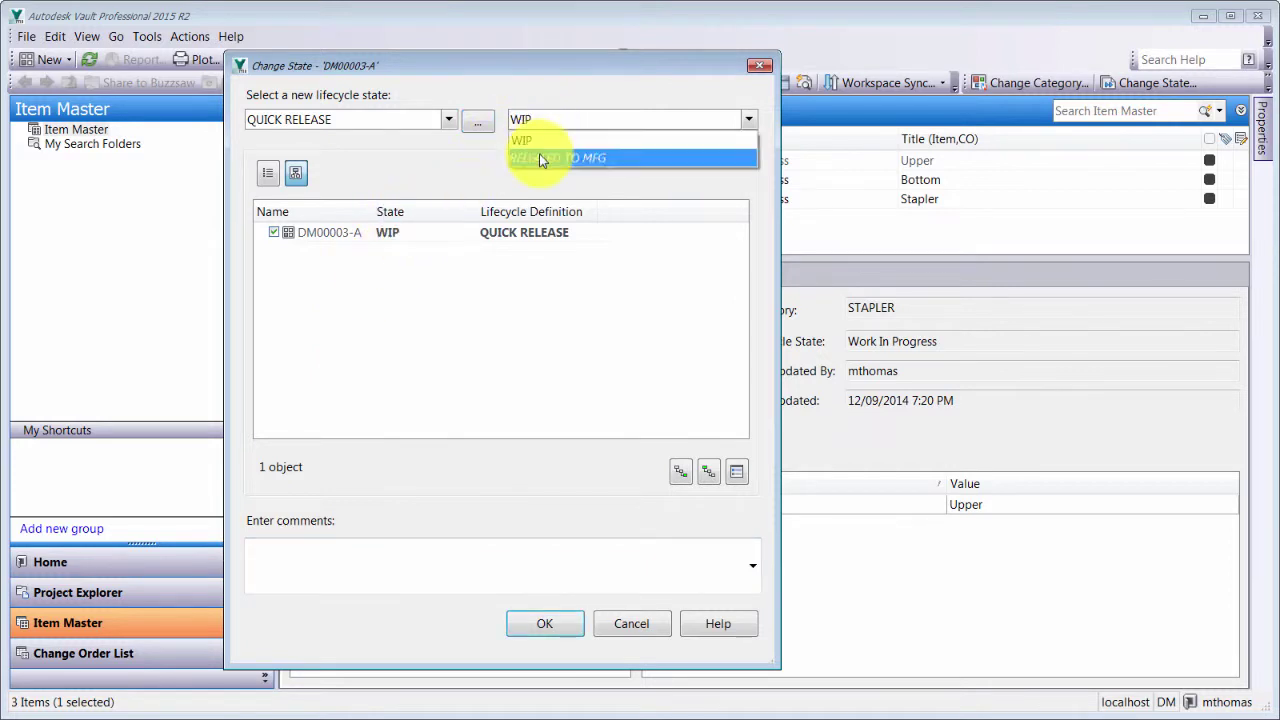
pyautogui.click(540, 157)
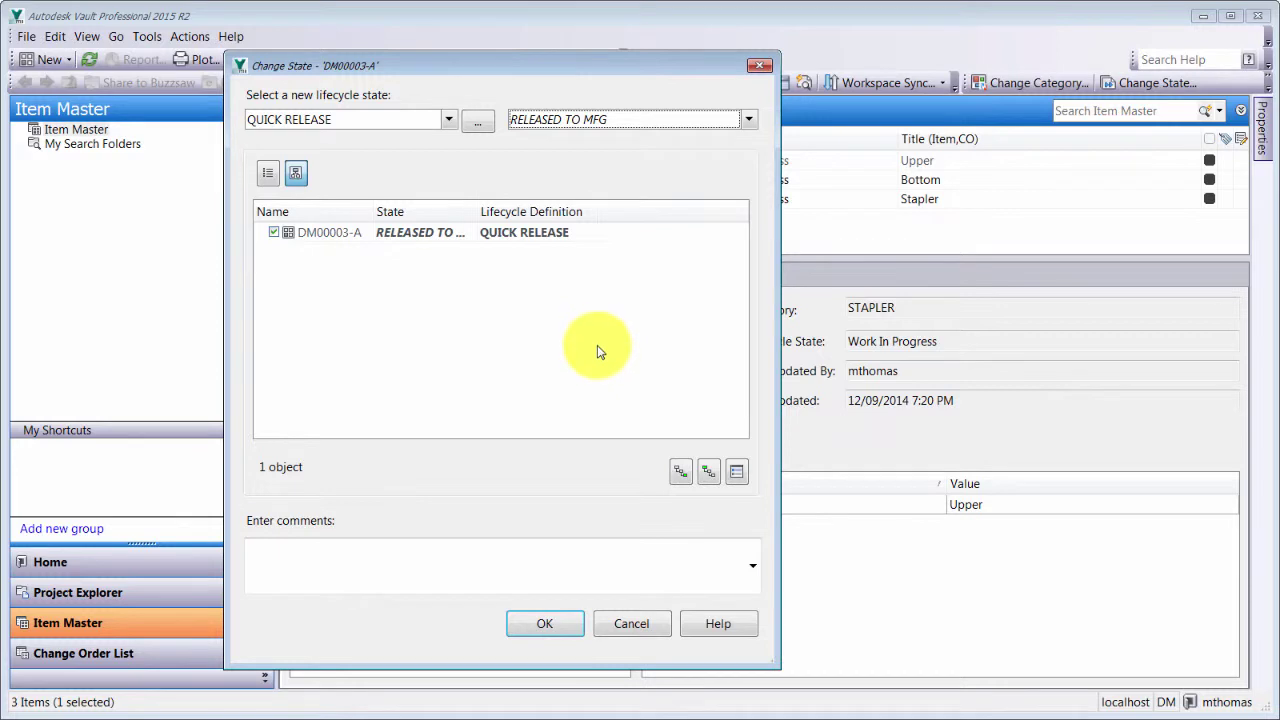
pyautogui.click(556, 626)
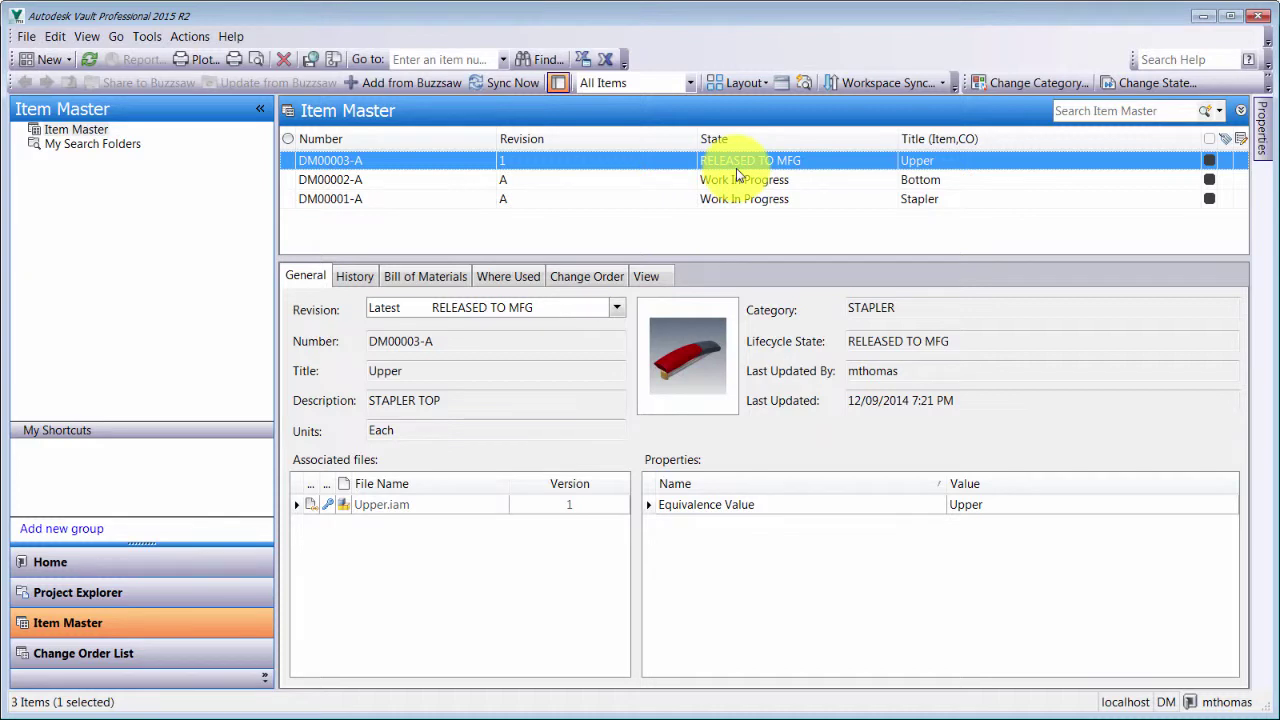
# Start a state change for the Stapler item DM00001-A and switch its lifecycle definition to QUICK RELEASE.
pyautogui.click(398, 204)
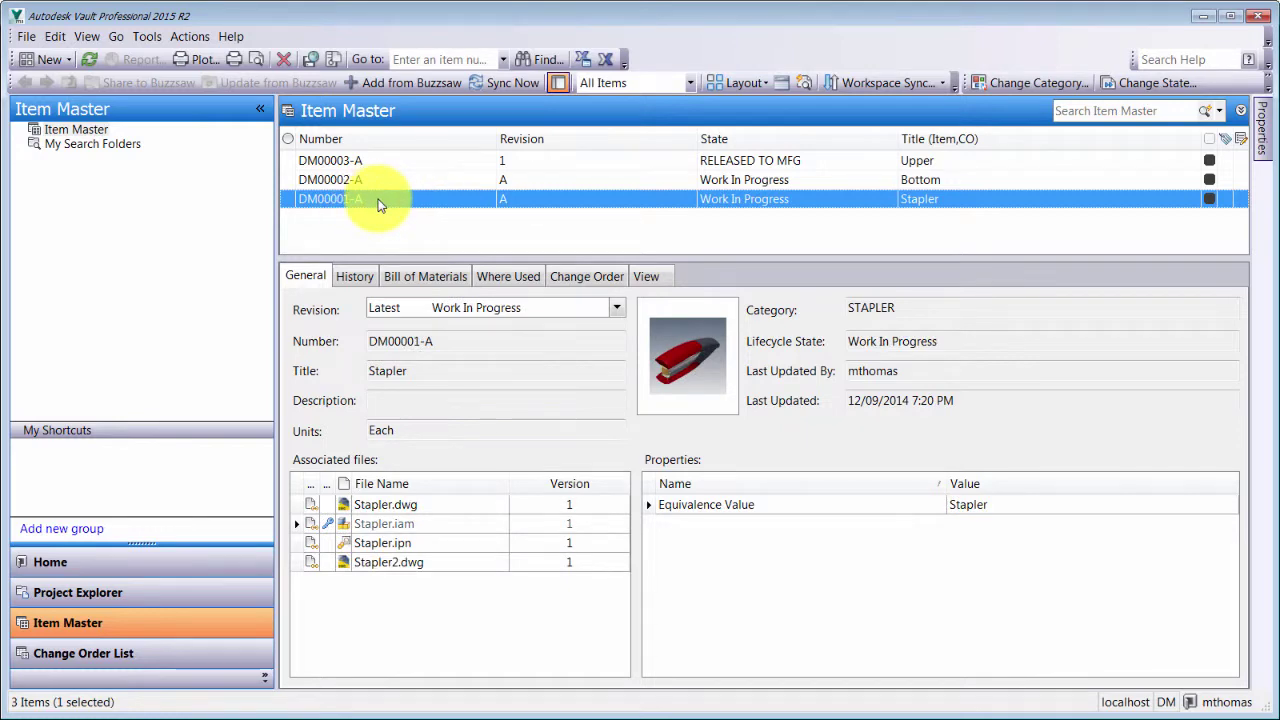
pyautogui.click(189, 37)
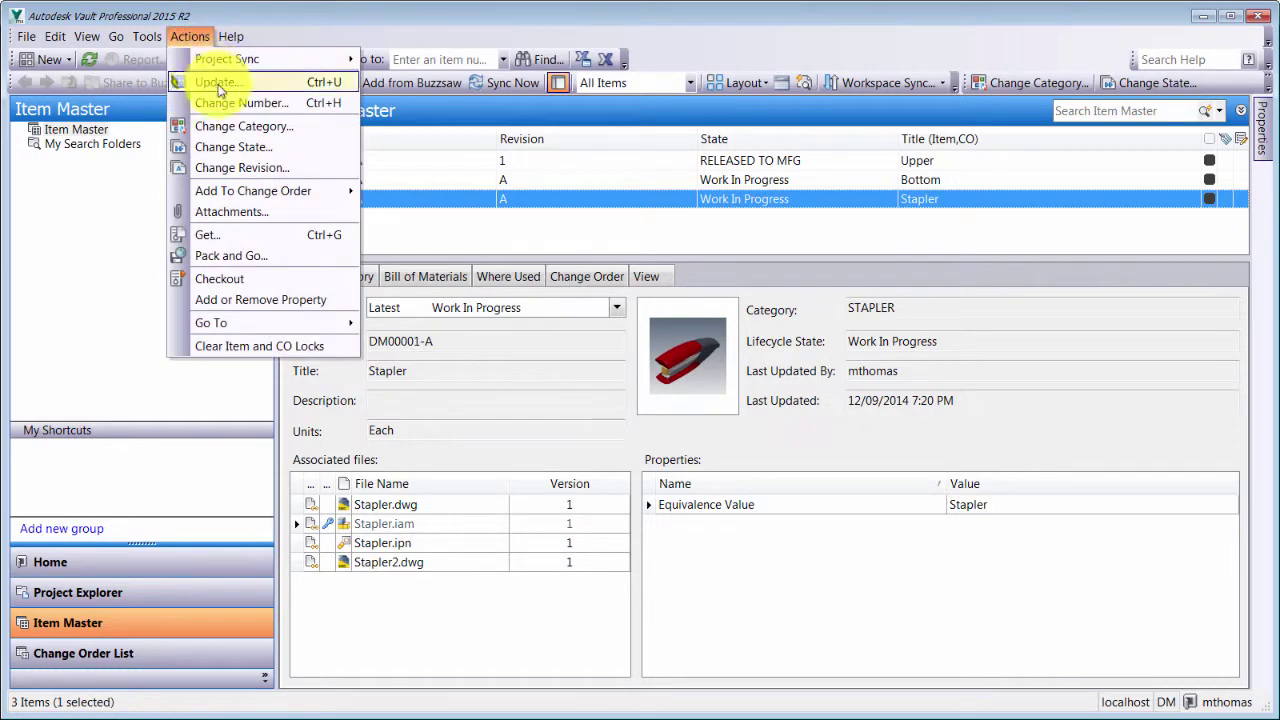
pyautogui.click(232, 147)
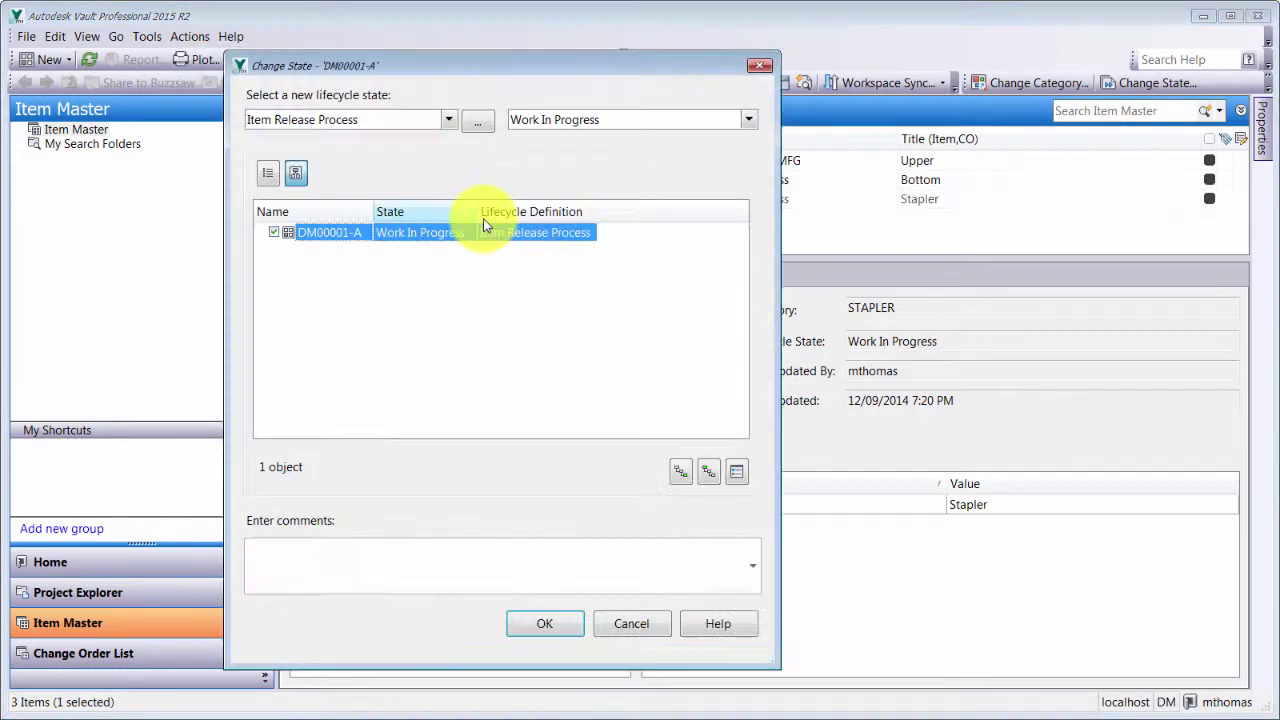
pyautogui.click(526, 118)
pyautogui.click(477, 120)
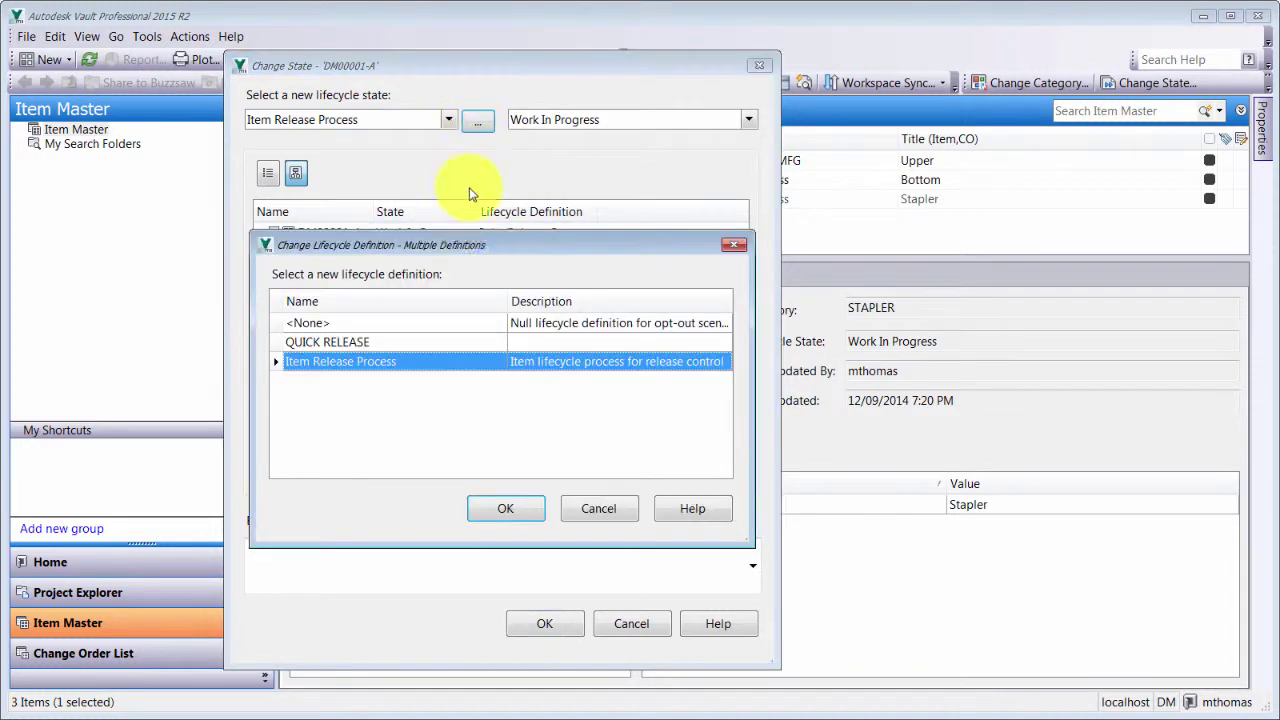
pyautogui.click(345, 342)
pyautogui.click(505, 508)
# Set the new lifecycle state of item DM00001-A to RELEASED TO MFG and apply the state change.
pyautogui.click(566, 120)
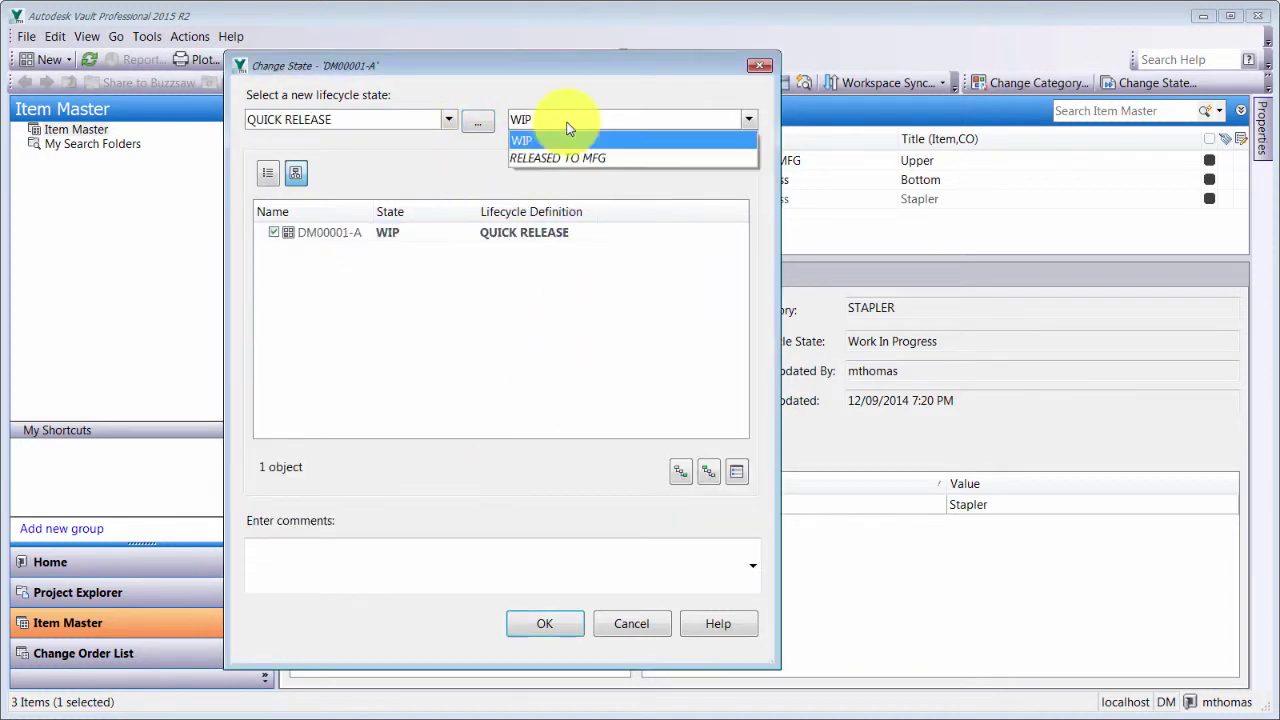
pyautogui.click(557, 158)
pyautogui.click(563, 626)
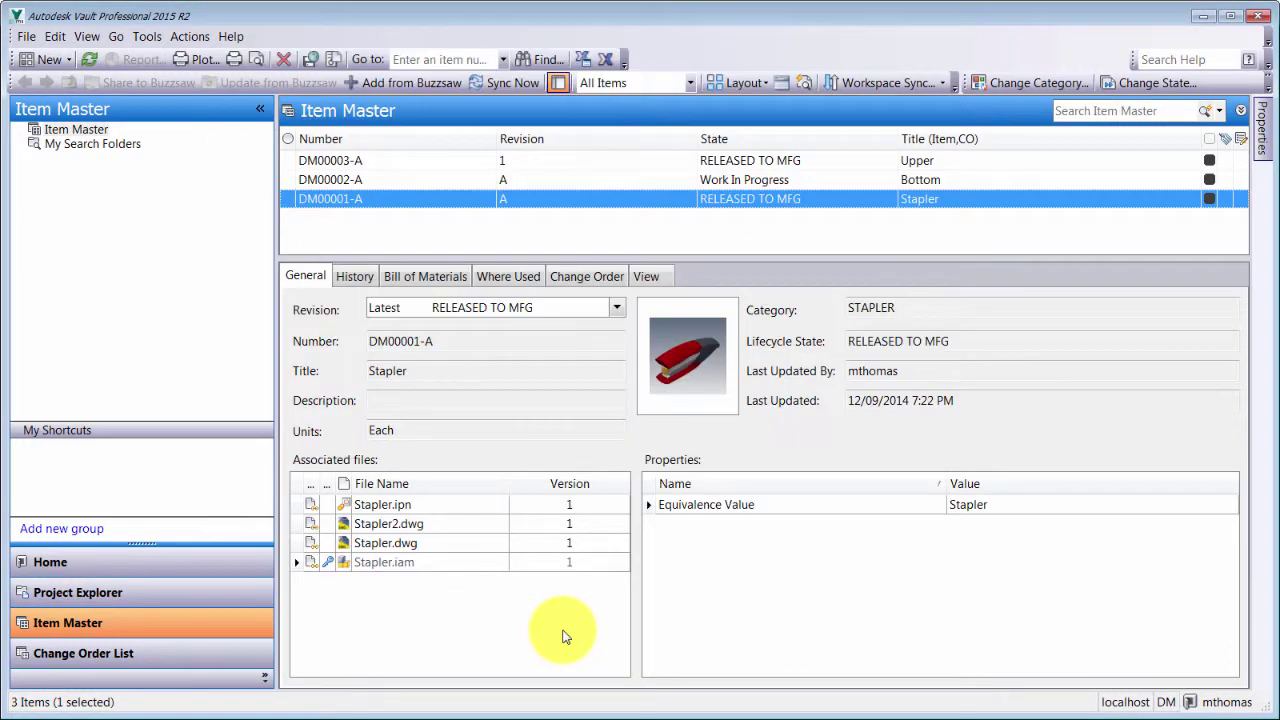